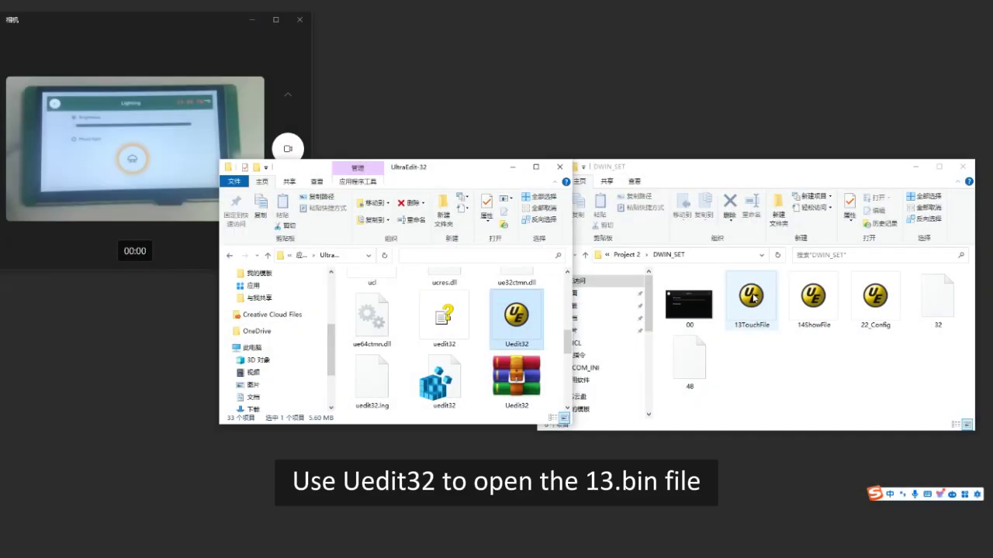
# Open the 13TouchFile file from the DWIN_SET folder in Uedit32
pyautogui.click(737, 323)
pyautogui.moveTo(737, 322); pyautogui.dragTo(514, 319)
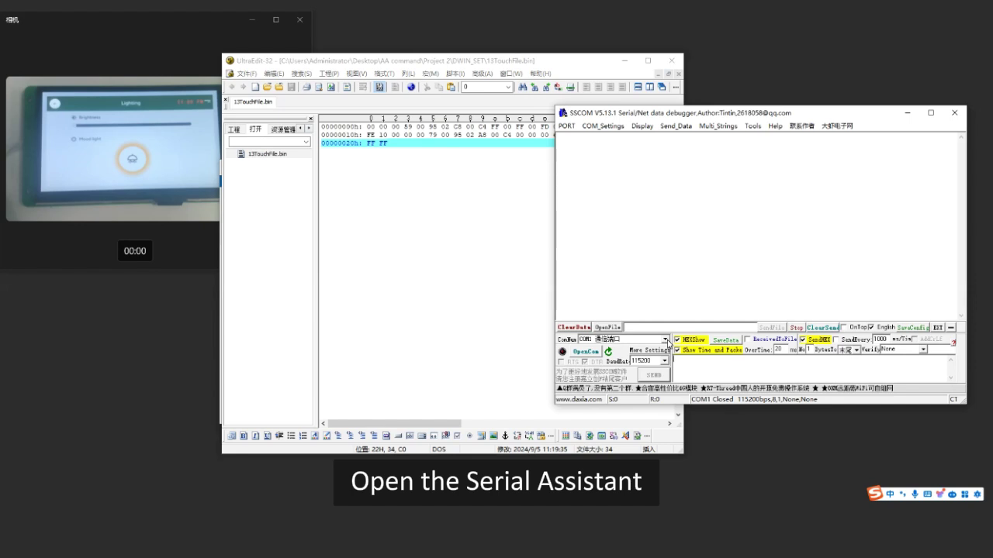
# Switch to SSCOM, choose the COM4 XR21V1410 USB UART port and open the connection
pyautogui.click(664, 340)
pyautogui.click(612, 355)
pyautogui.click(585, 352)
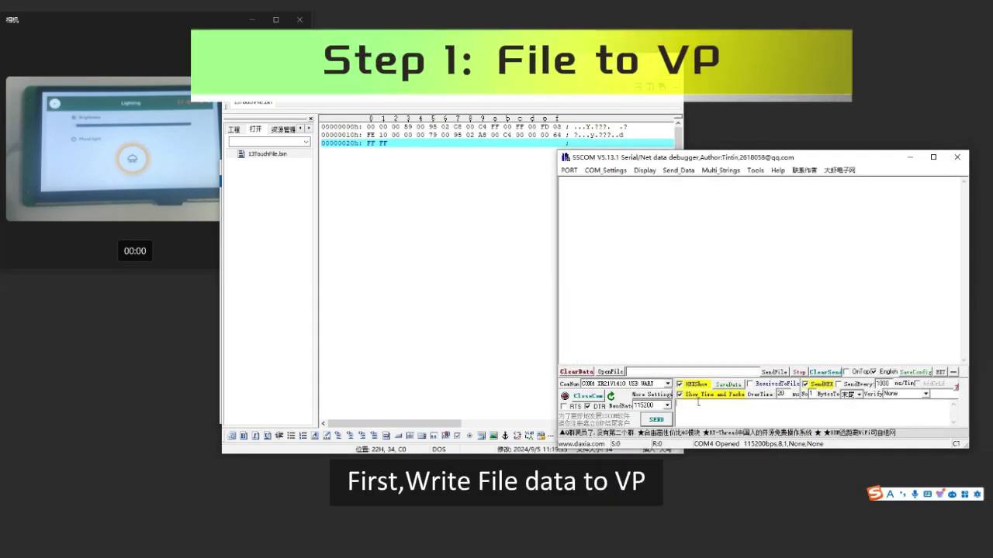
# Enter the VP write command header 5AA5 25 82 8000 as the data to send
pyautogui.write('5AA5')
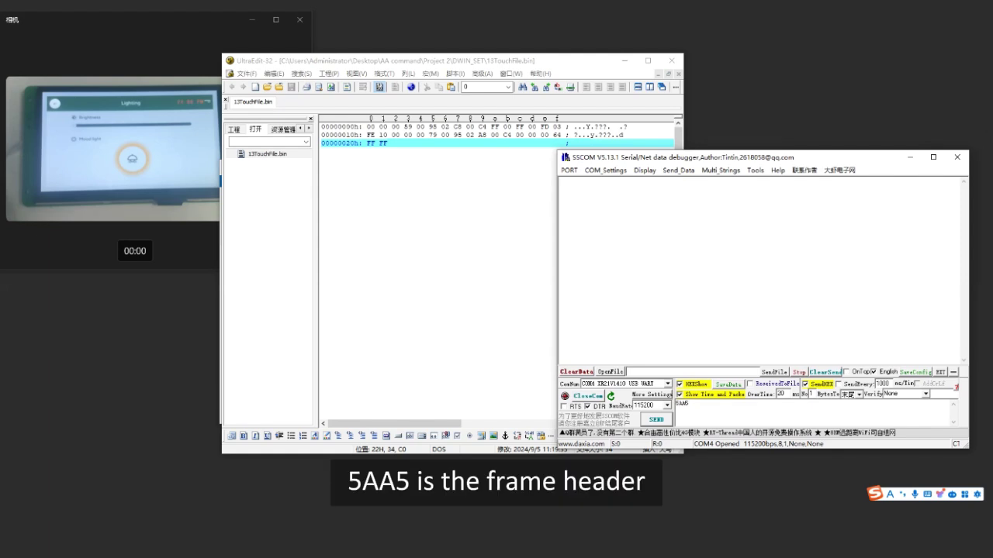
pyautogui.write(' 25')
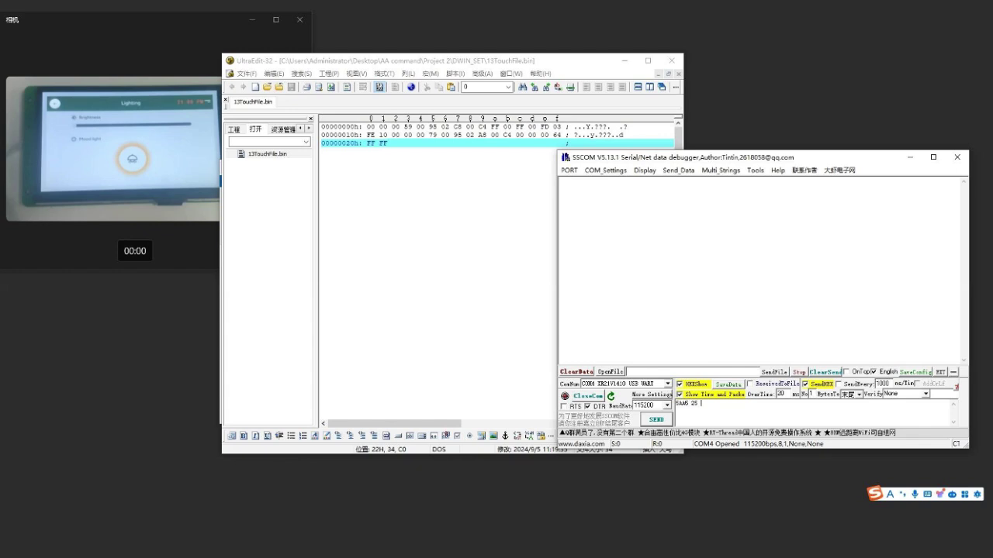
pyautogui.write('8')
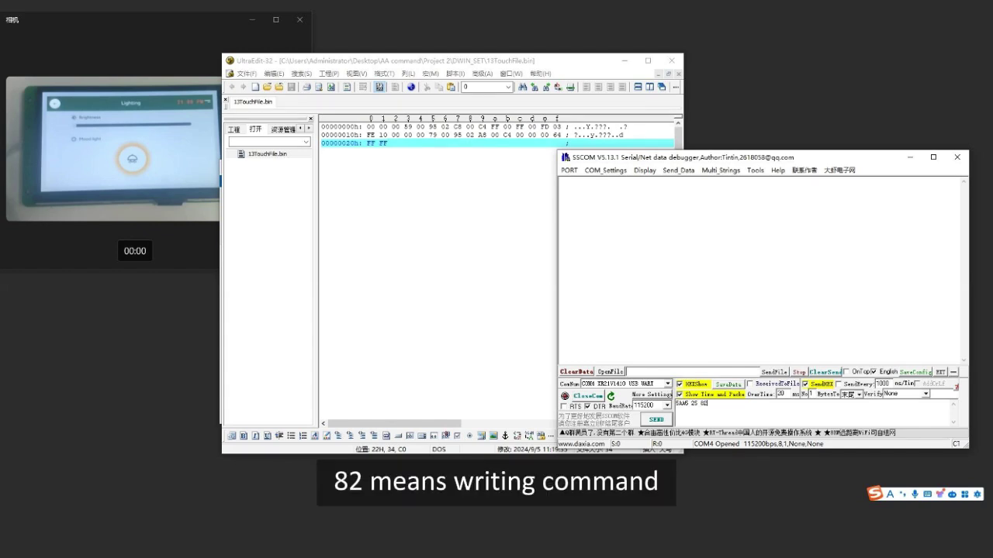
pyautogui.write('2')
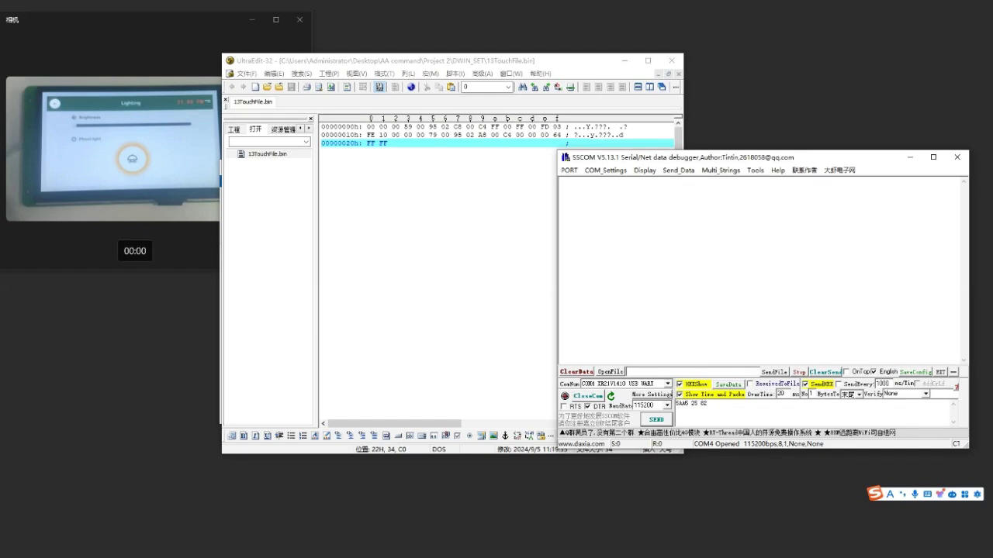
pyautogui.write(' 8000')
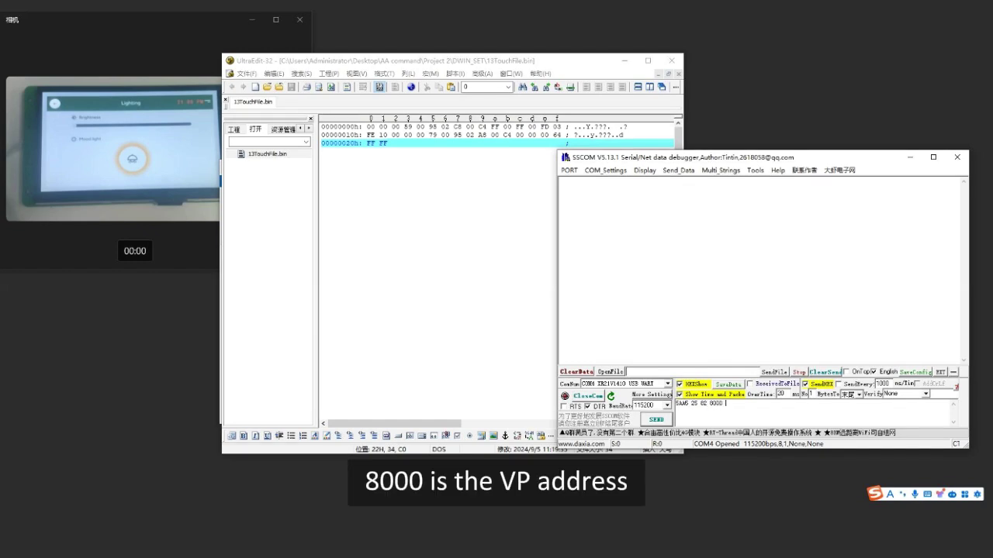
# Try to copy all of 13TouchFile.bin's data directly and paste it after the command header in SSCOM
pyautogui.click(526, 124)
pyautogui.hotkey('ctrl', 'a')
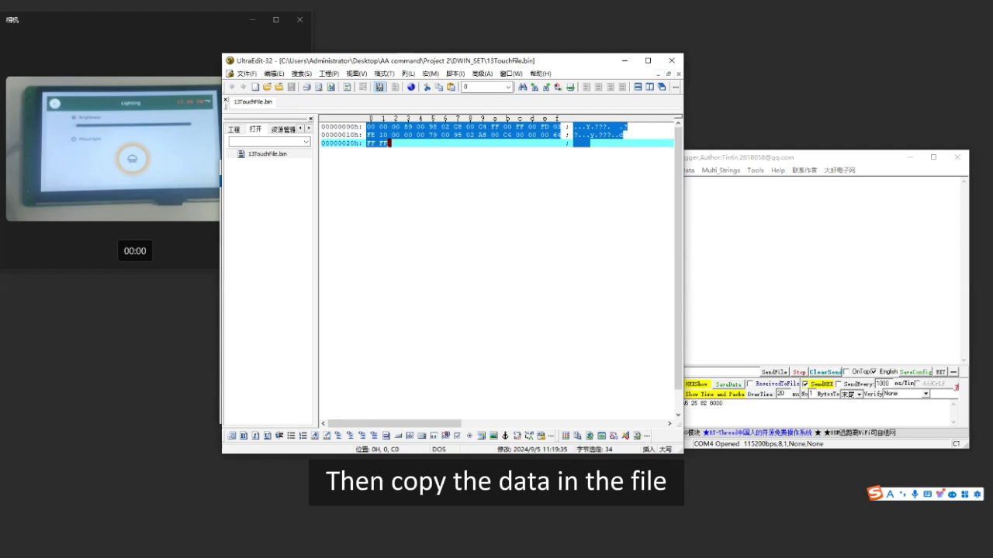
pyautogui.click(750, 404)
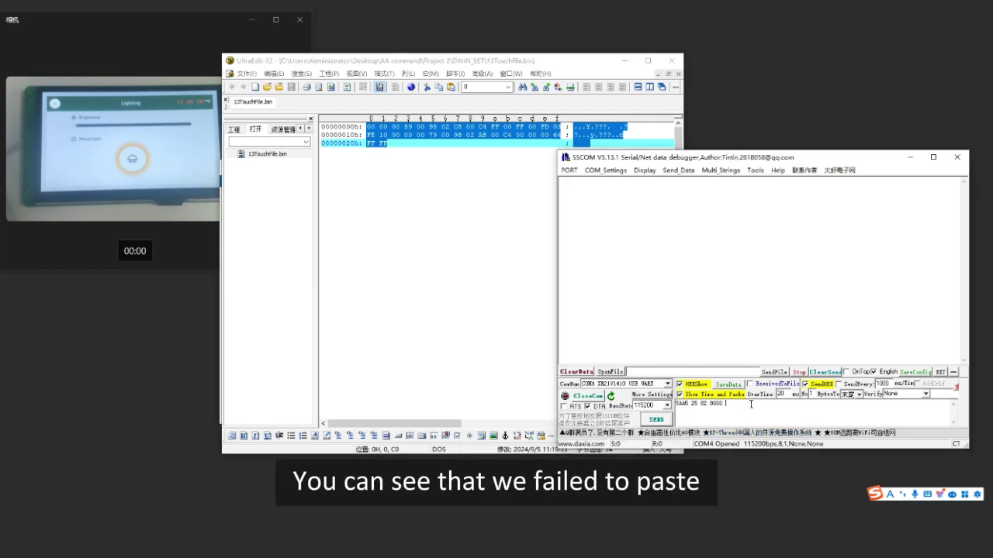
pyautogui.click(749, 406)
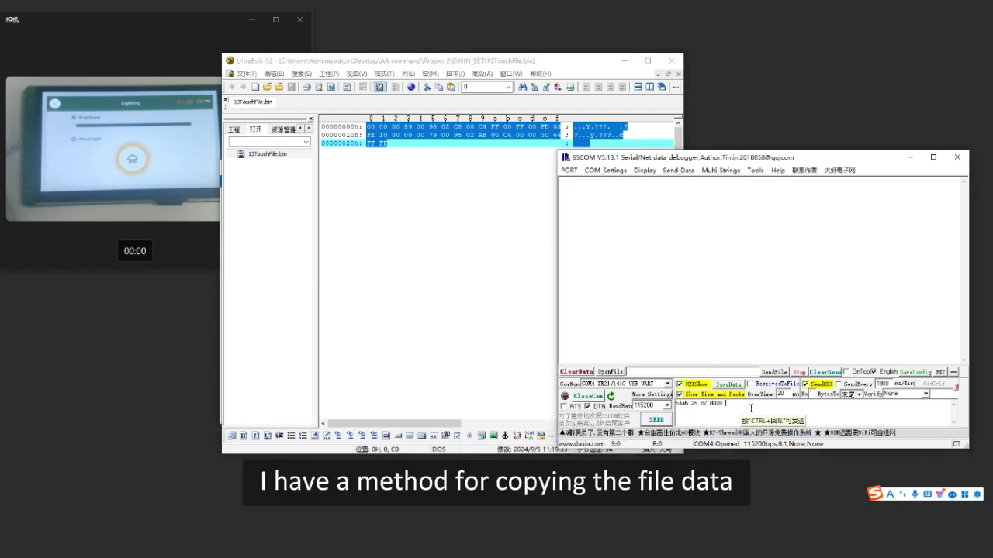
# Select all data in 13TouchFile.bin in UltraEdit and copy it with Hexadecimal Copy Selected View
pyautogui.click(391, 174)
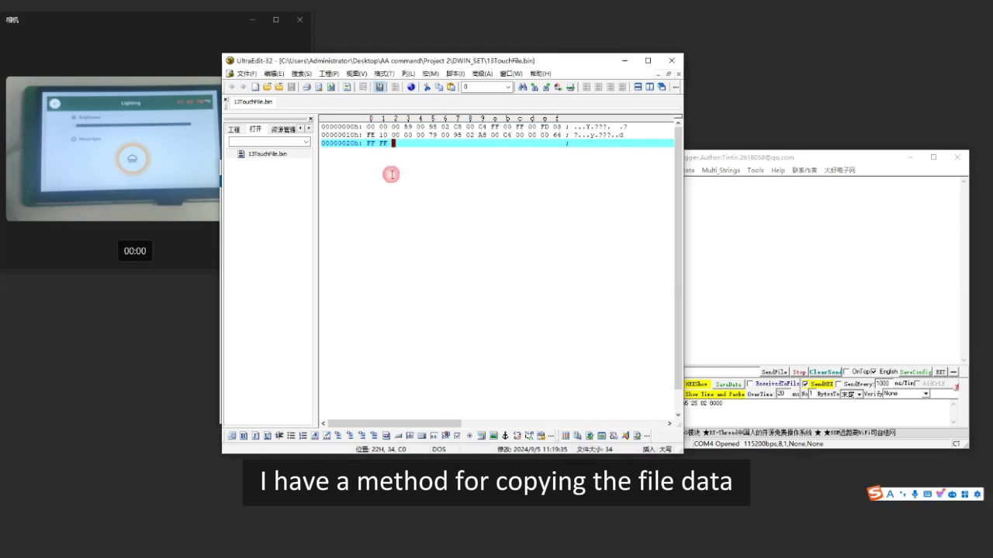
pyautogui.hotkey('ctrl', 'a')
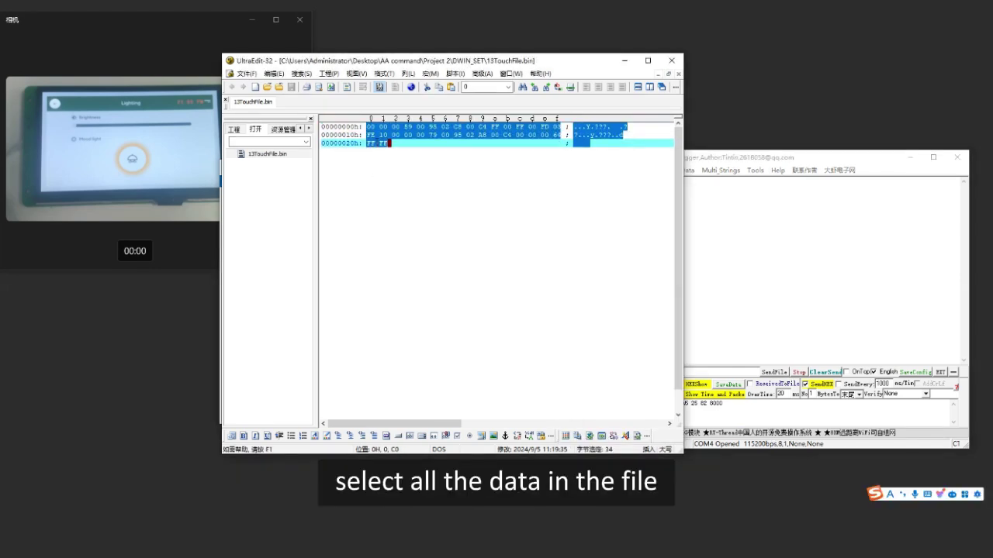
pyautogui.rightClick(376, 142)
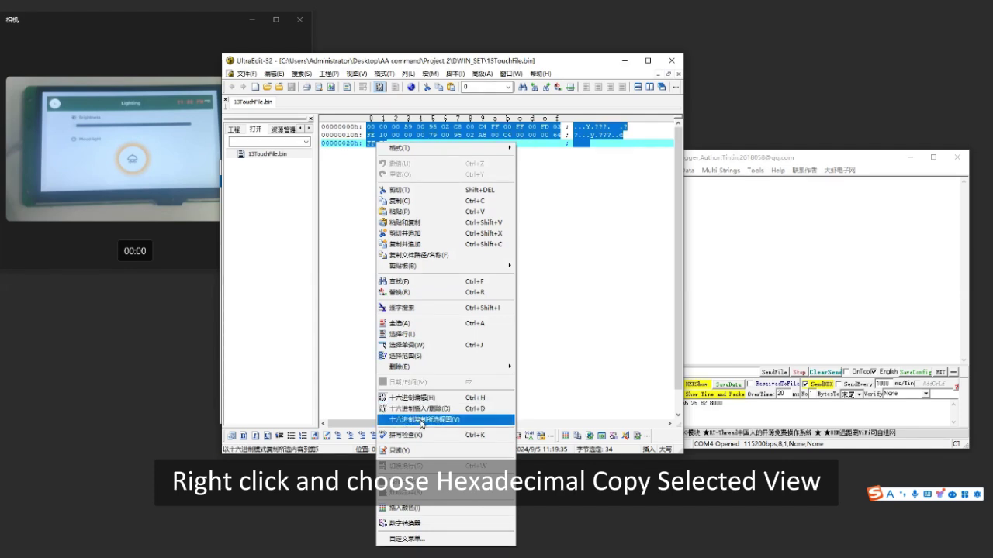
pyautogui.click(421, 420)
# Create a new UltraEdit document and paste the copied hexadecimal view into it
pyautogui.click(245, 73)
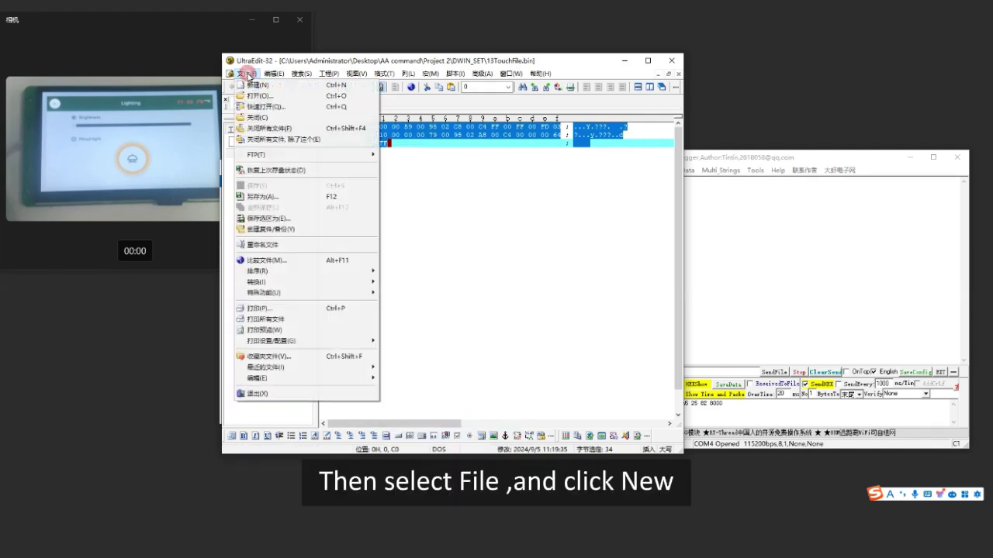
pyautogui.click(256, 87)
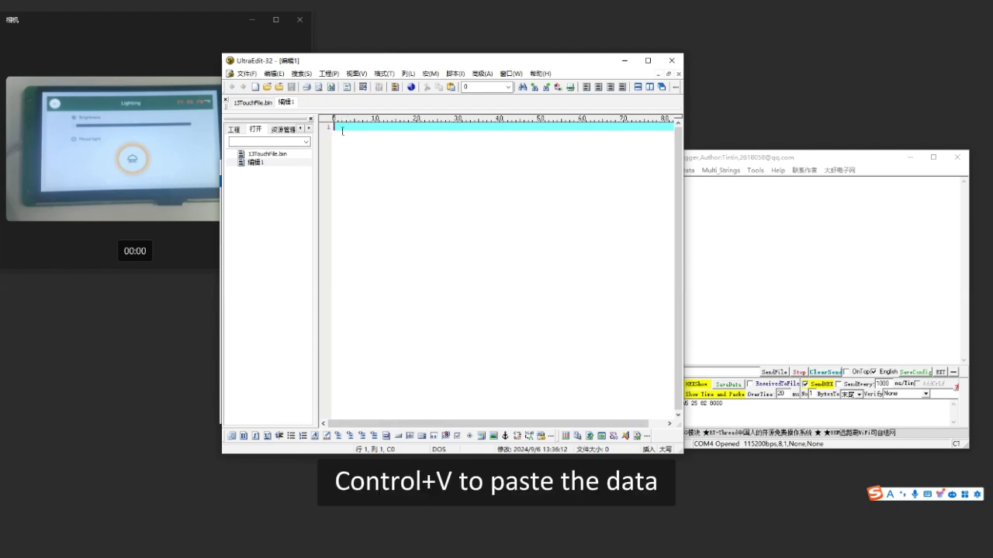
pyautogui.hotkey('ctrl', 'v')
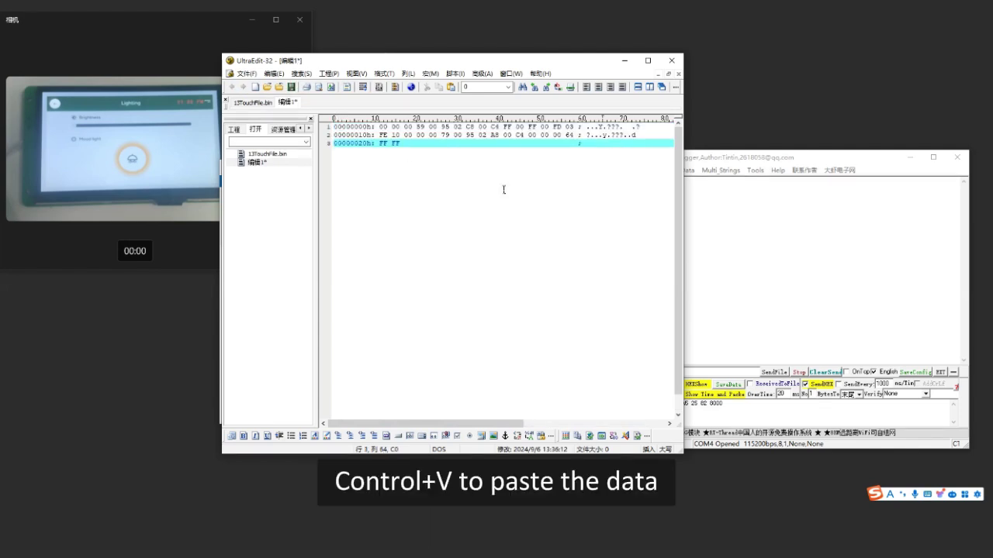
# Enable Column Mode and copy only the hex byte columns of all three lines, without the offsets and text characters
pyautogui.click(414, 75)
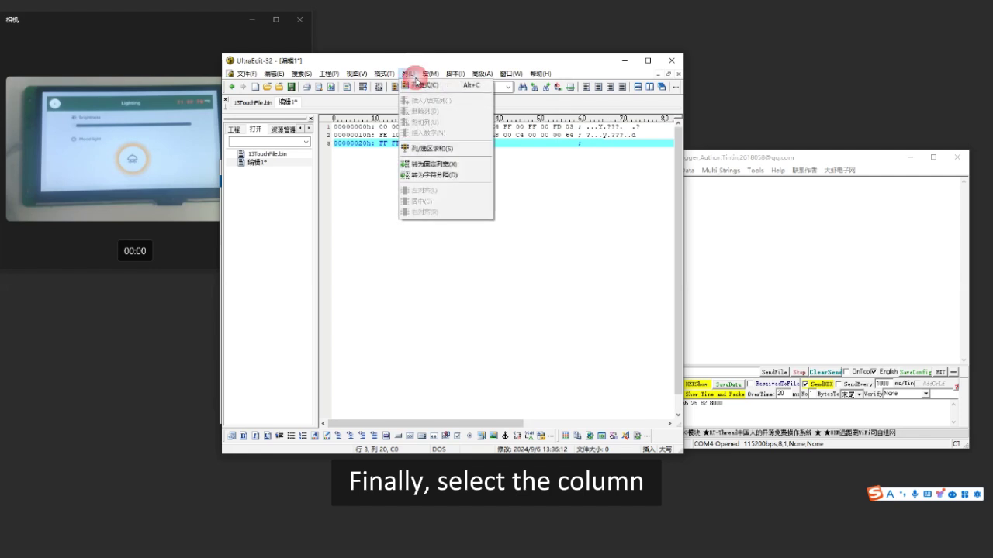
pyautogui.click(422, 84)
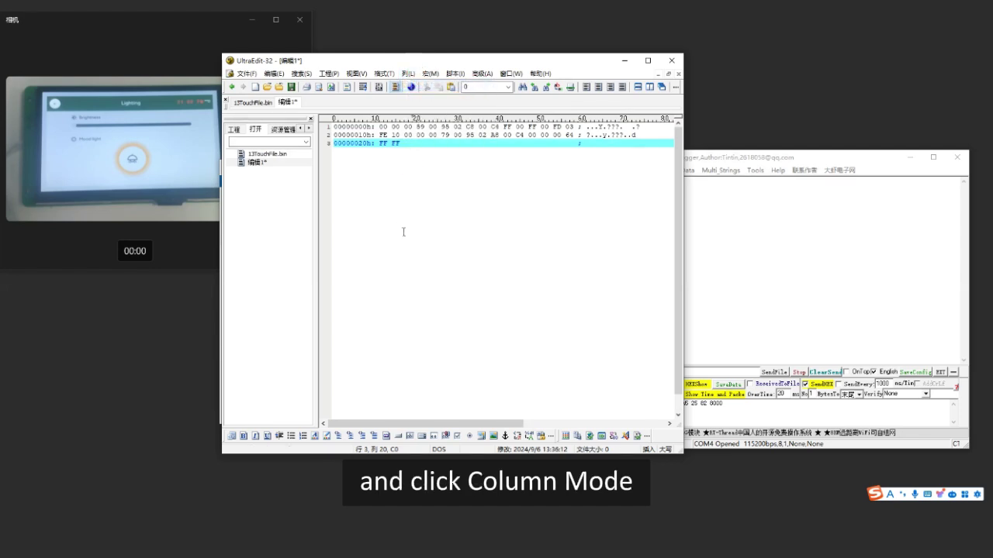
pyautogui.moveTo(379, 125); pyautogui.dragTo(574, 144)
pyautogui.hotkey('ctrl', 'c')
# Paste the hex bytes after the 5AA5 25 82 8000 header in SSCOM and send the command
pyautogui.click(775, 409)
pyautogui.hotkey('ctrl', 'v')
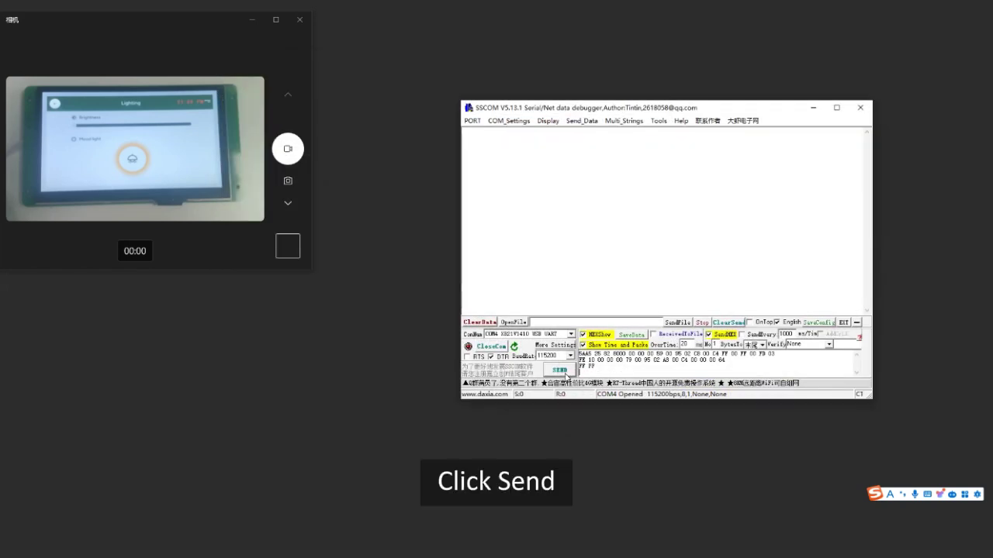
pyautogui.click(567, 375)
# Replace the sent data with the start of the flash write command, 5AA5 0F 82 00AA 5A 02 0068
pyautogui.hotkey('ctrl', 'a')
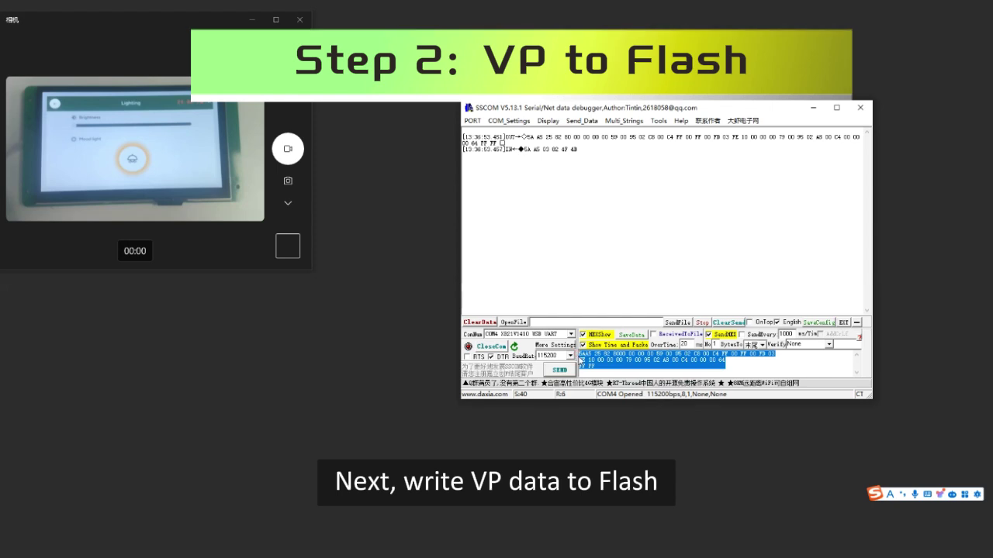
pyautogui.press('BackSpace')
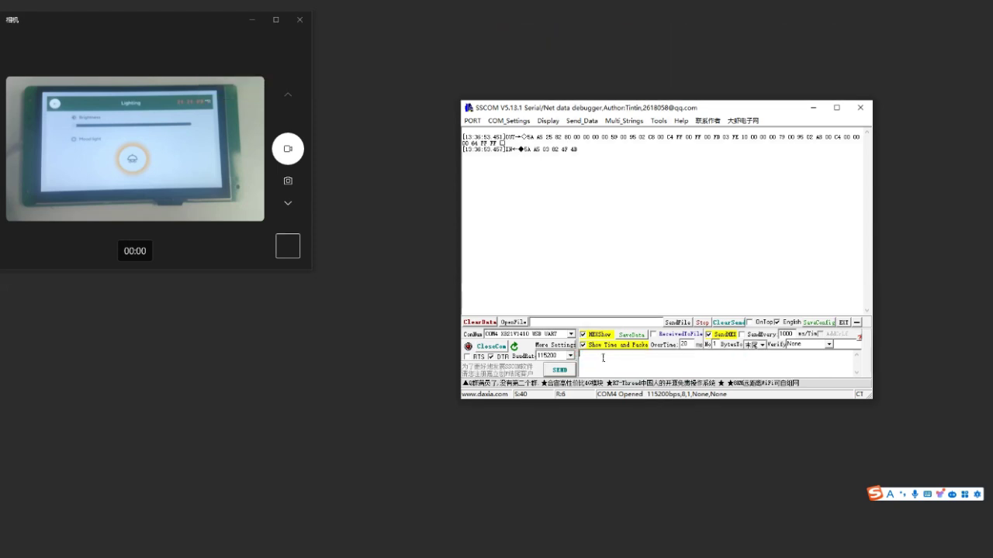
pyautogui.write('5AA5')
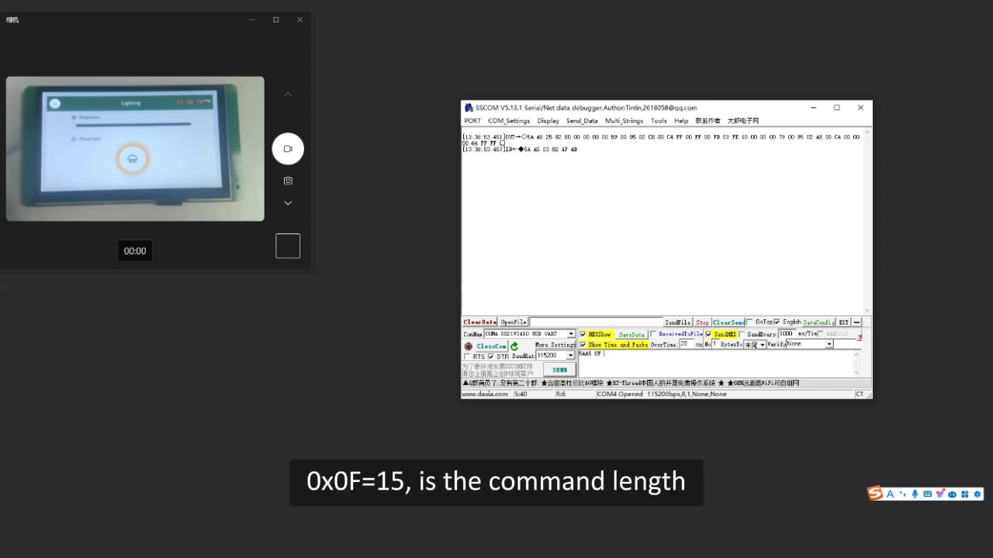
pyautogui.write('0F 82 00AA')
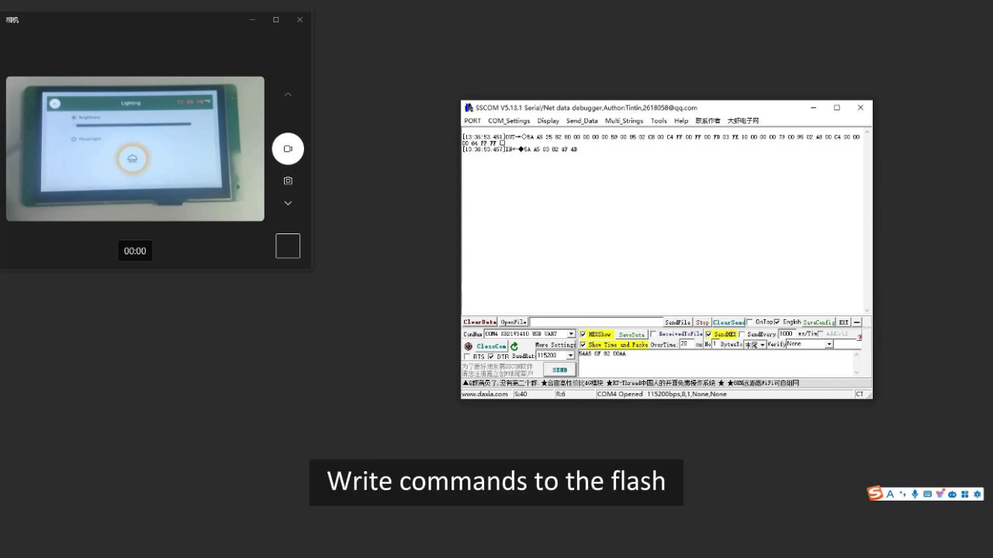
pyautogui.write('5A')
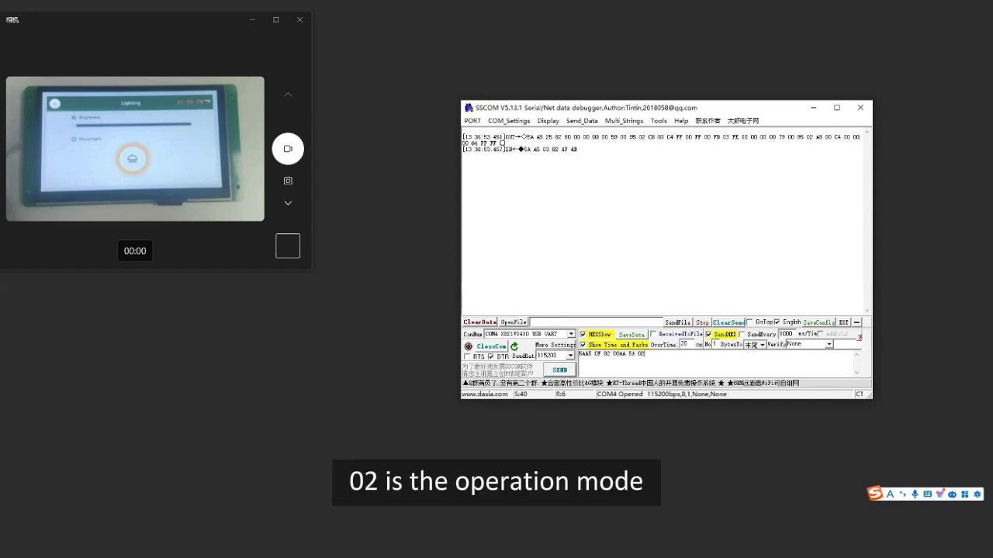
pyautogui.write(' 02 0068')
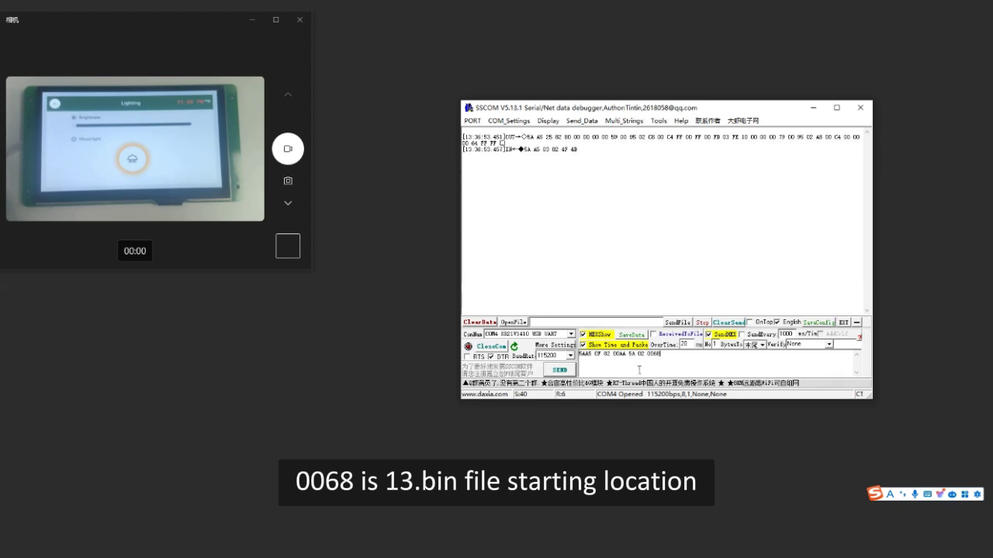
pyautogui.moveTo(648, 354); pyautogui.dragTo(653, 354)
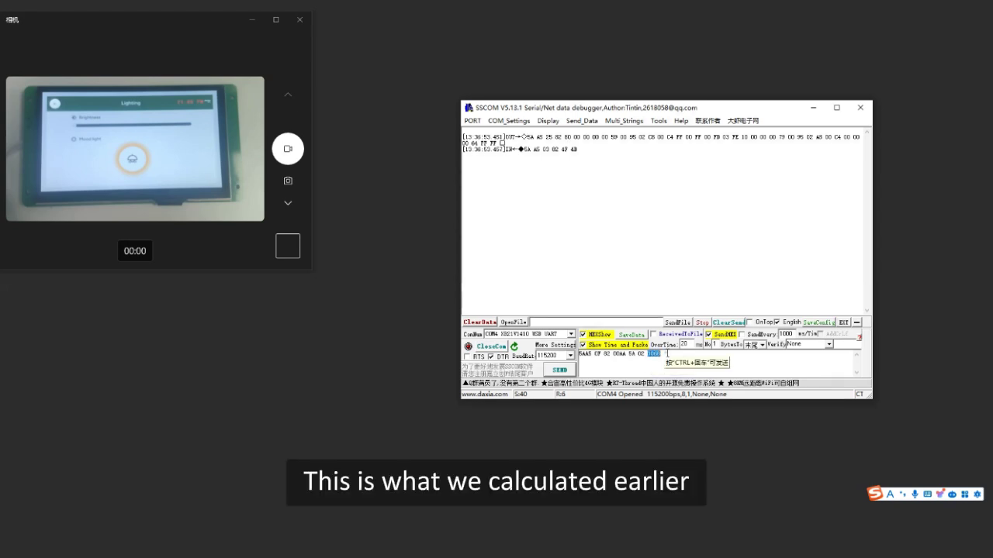
pyautogui.click(669, 360)
pyautogui.write('8 8')
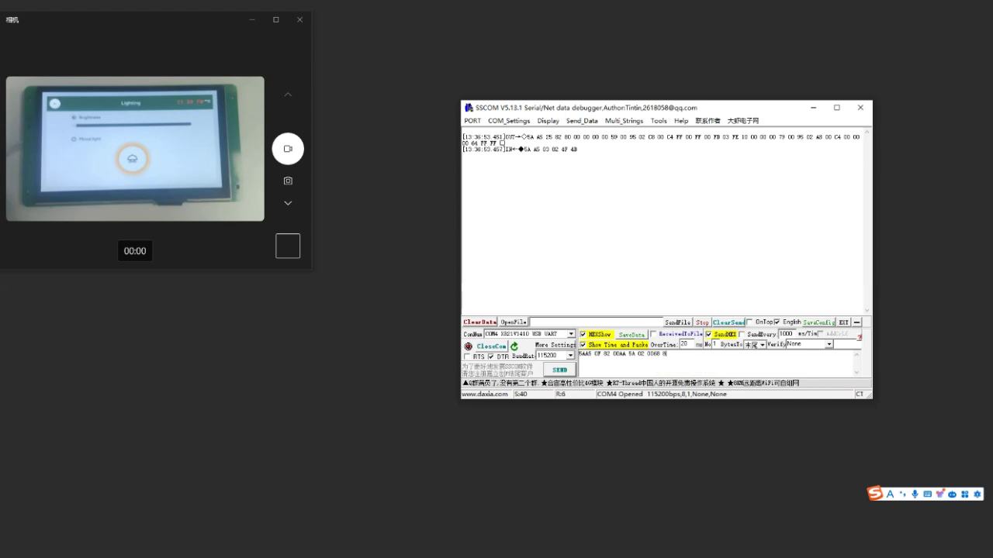
pyautogui.write('000')
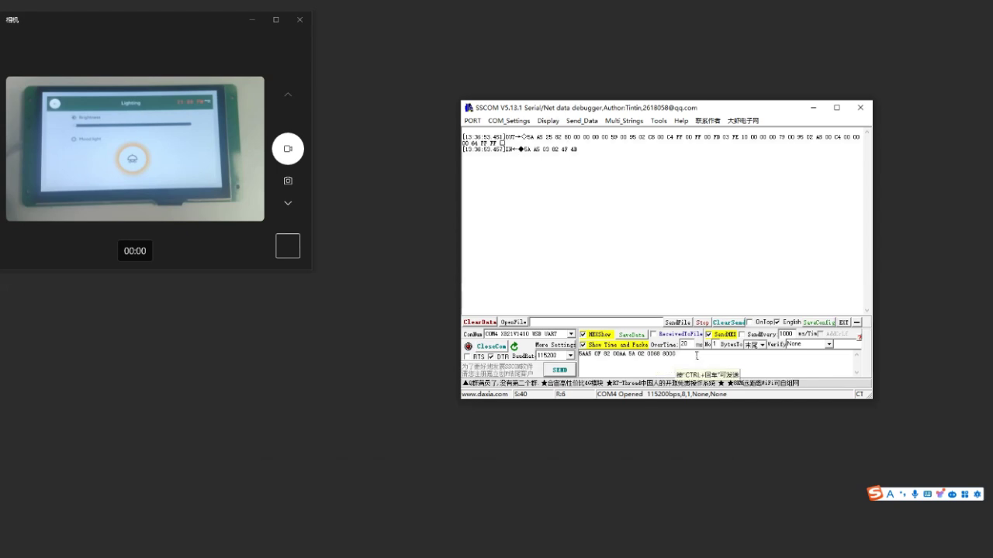
pyautogui.write(' 0000')
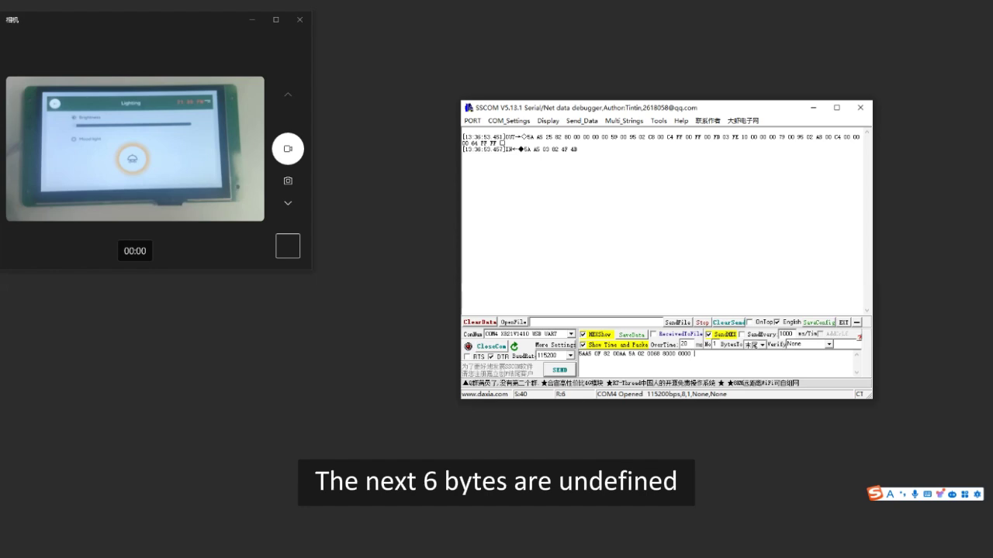
pyautogui.write(' 0000 0000')
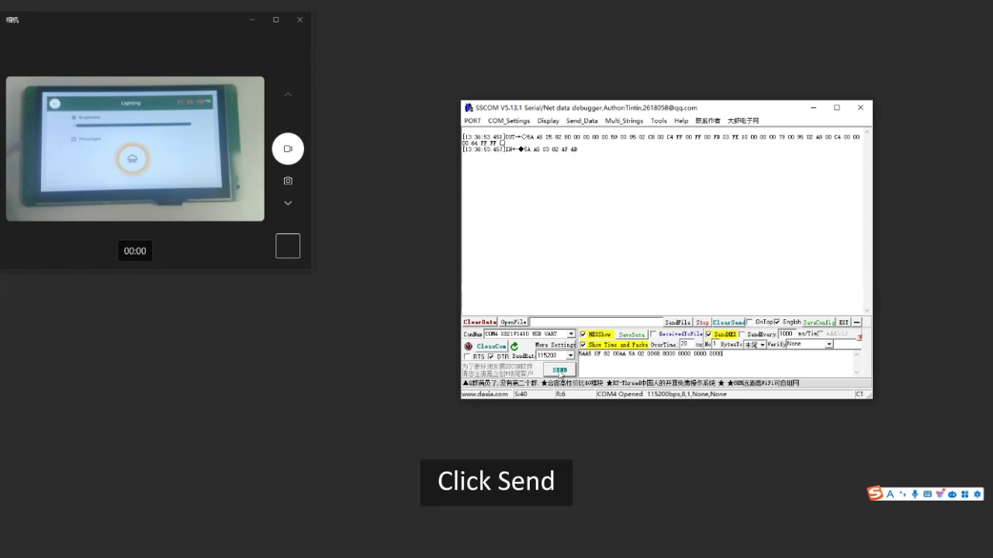
pyautogui.click(560, 371)
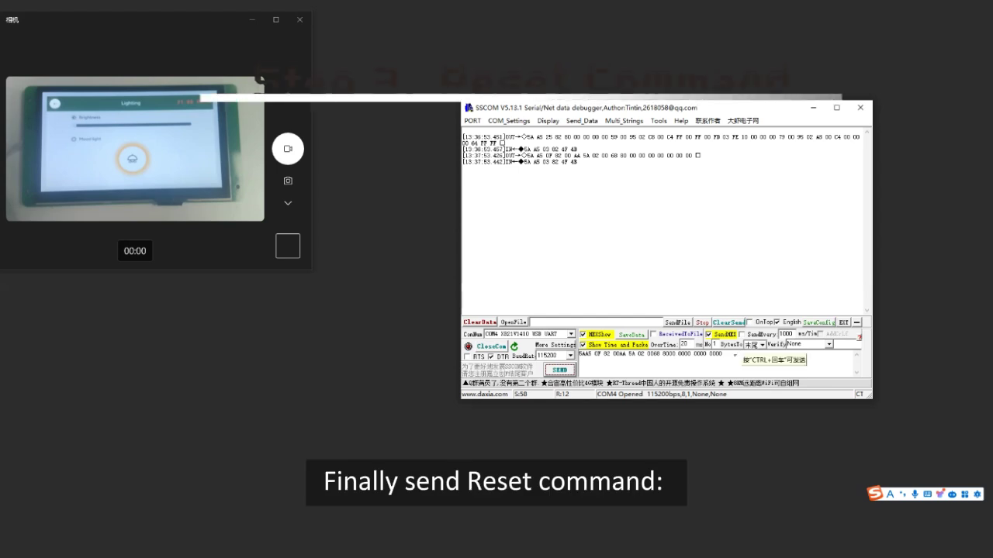
pyautogui.click(719, 355)
pyautogui.hotkey('ctrl', 'a')
pyautogui.press('BackSpace')
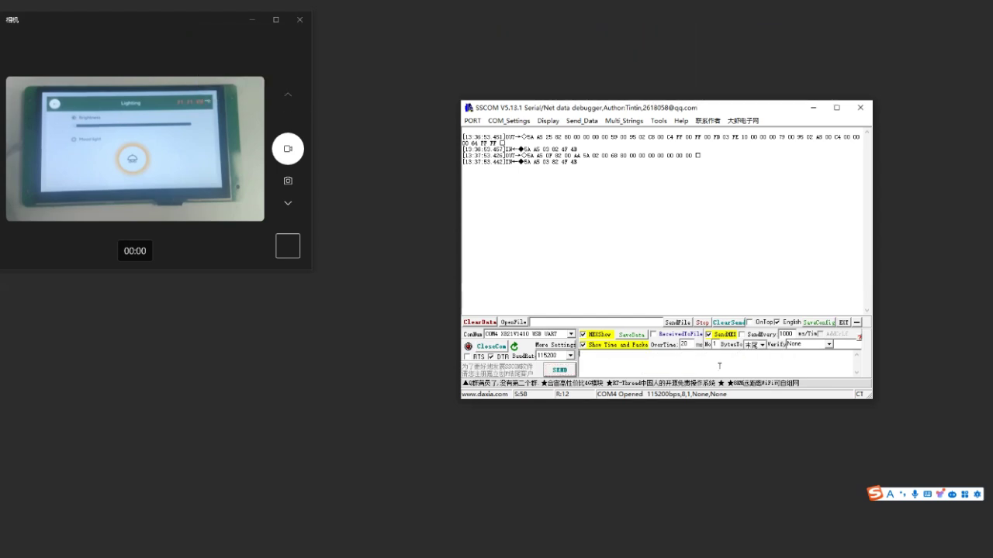
pyautogui.write('5AA5')
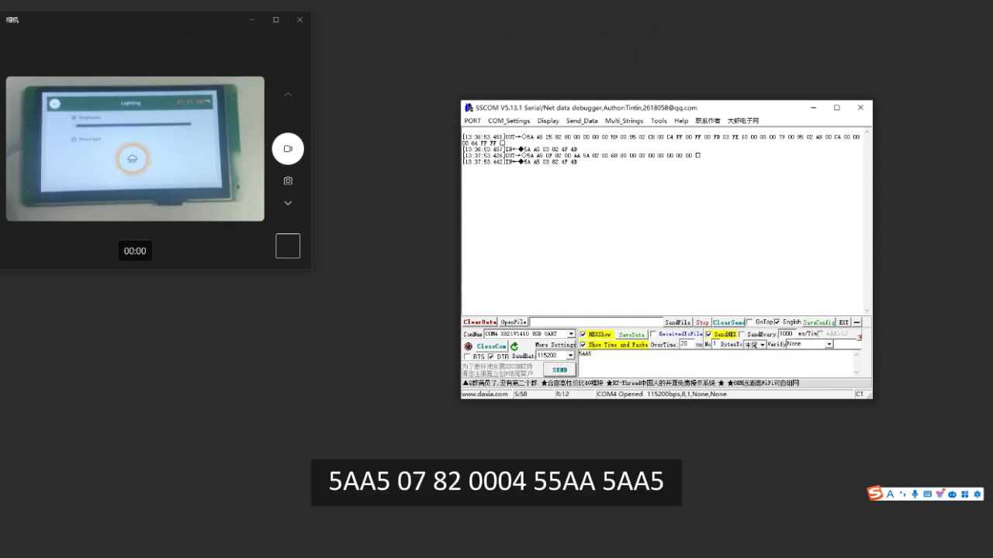
pyautogui.write(' 07 82 0004 55AA 5AA5')
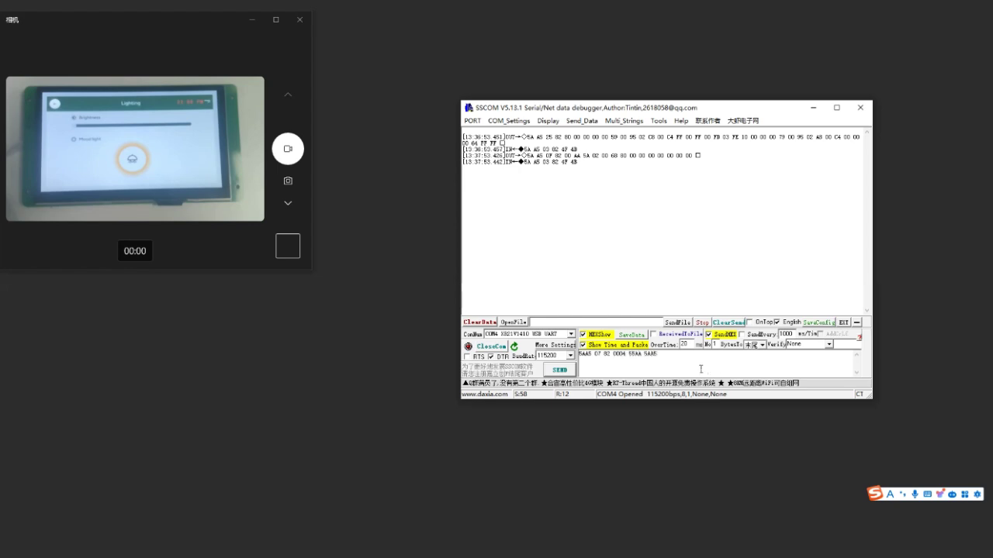
pyautogui.click(563, 372)
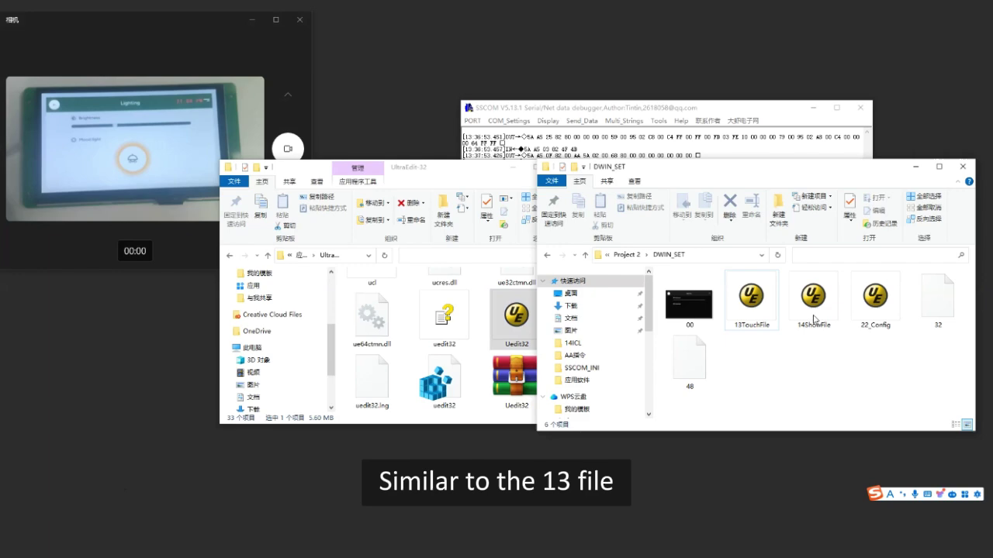
# Open 14ShowFile from DWIN_SET in UltraEdit and copy all its data as a hexadecimal view
pyautogui.click(815, 318)
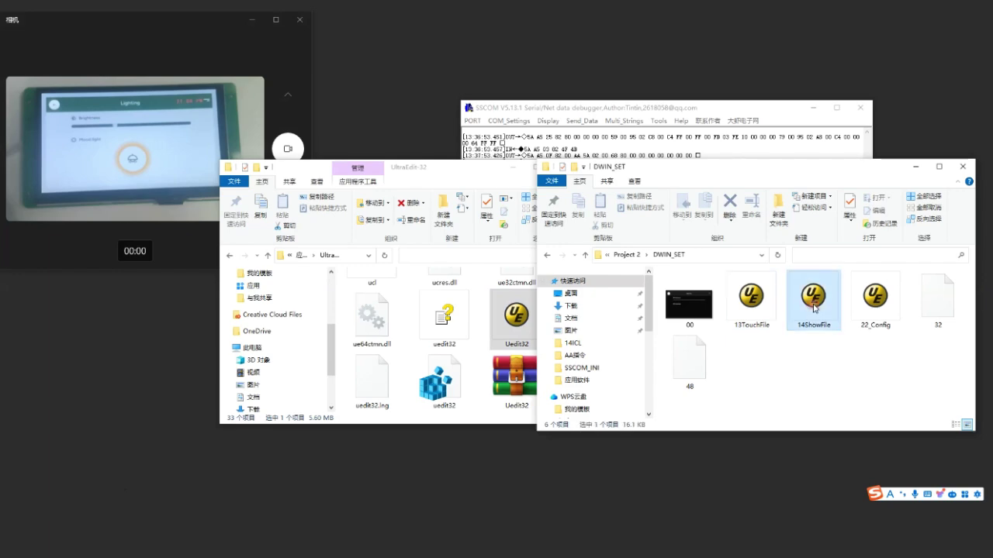
pyautogui.moveTo(814, 306); pyautogui.dragTo(512, 314)
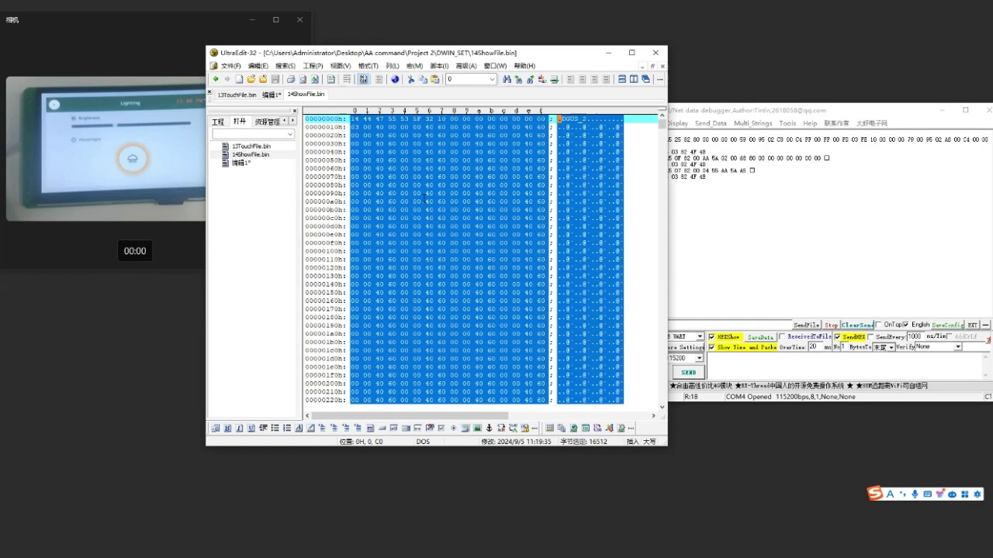
pyautogui.rightClick(425, 199)
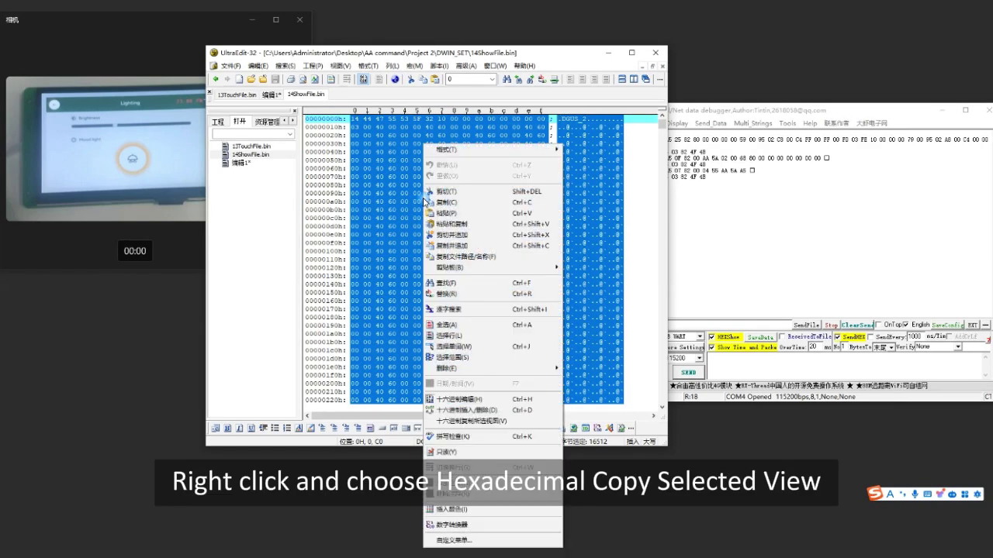
pyautogui.click(486, 422)
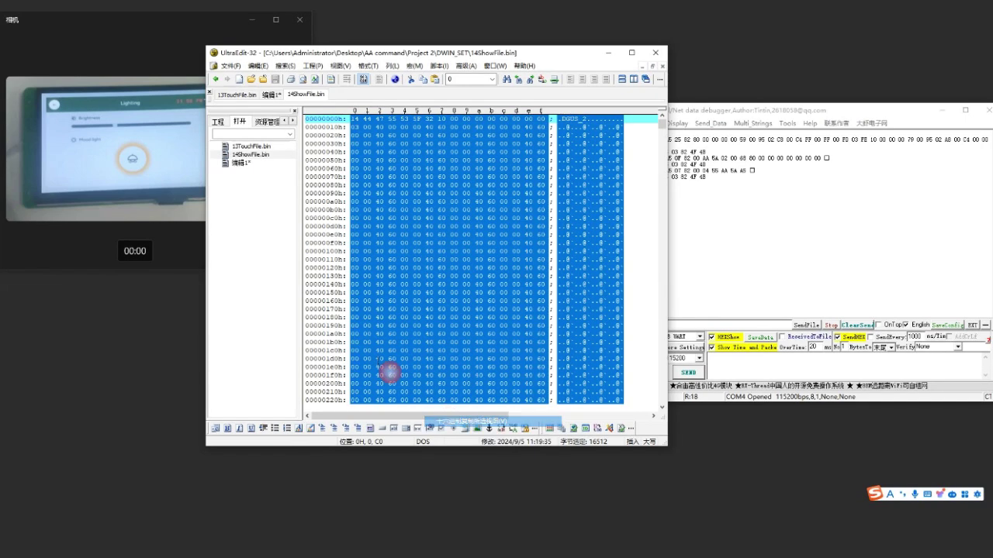
# Create a new document, paste the 14ShowFile hex view into it and turn on column mode
pyautogui.click(231, 66)
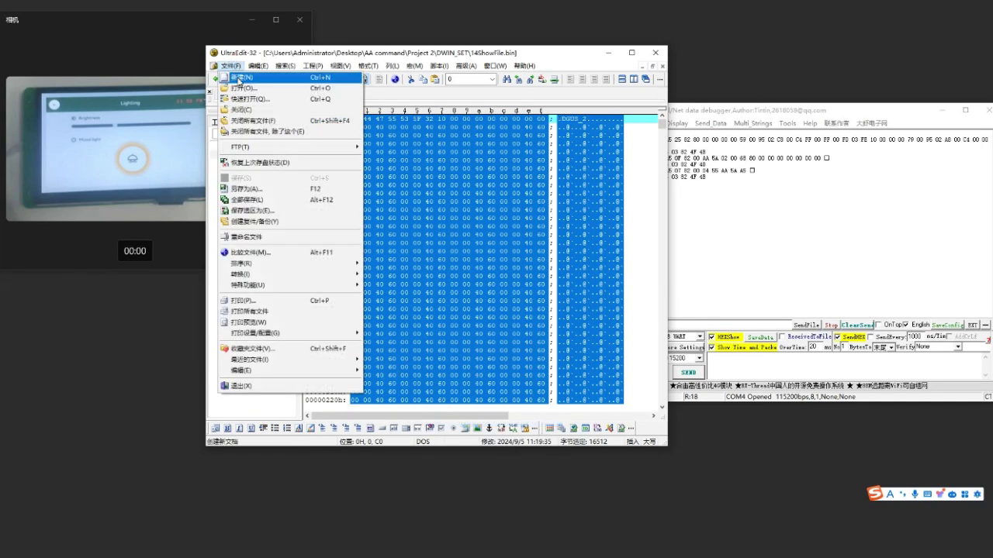
pyautogui.click(232, 76)
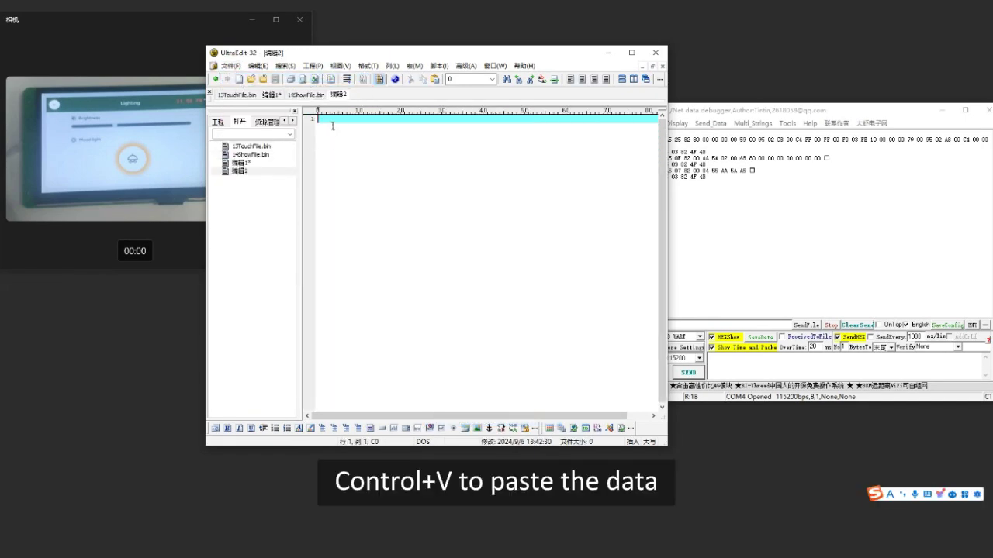
pyautogui.hotkey('ctrl', 'v')
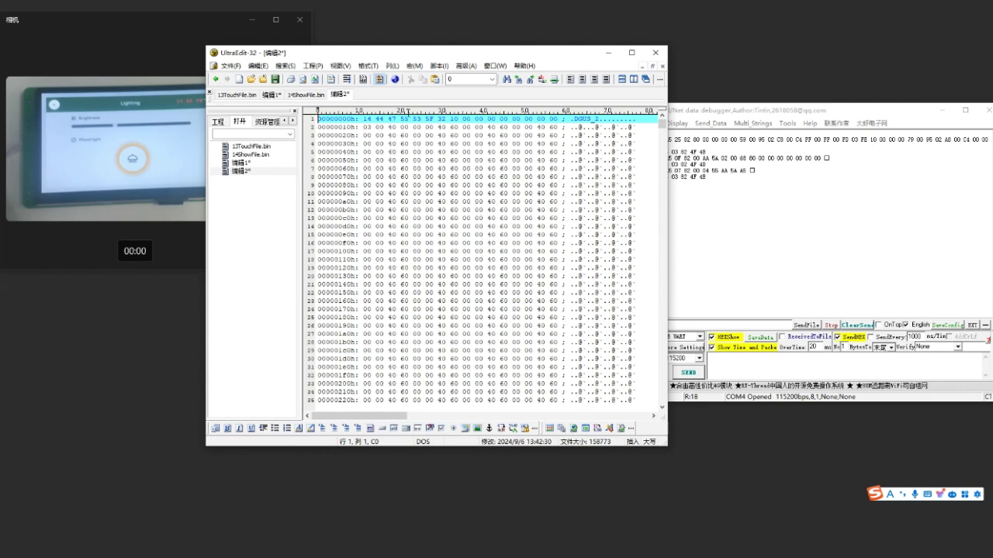
pyautogui.click(392, 66)
pyautogui.click(408, 90)
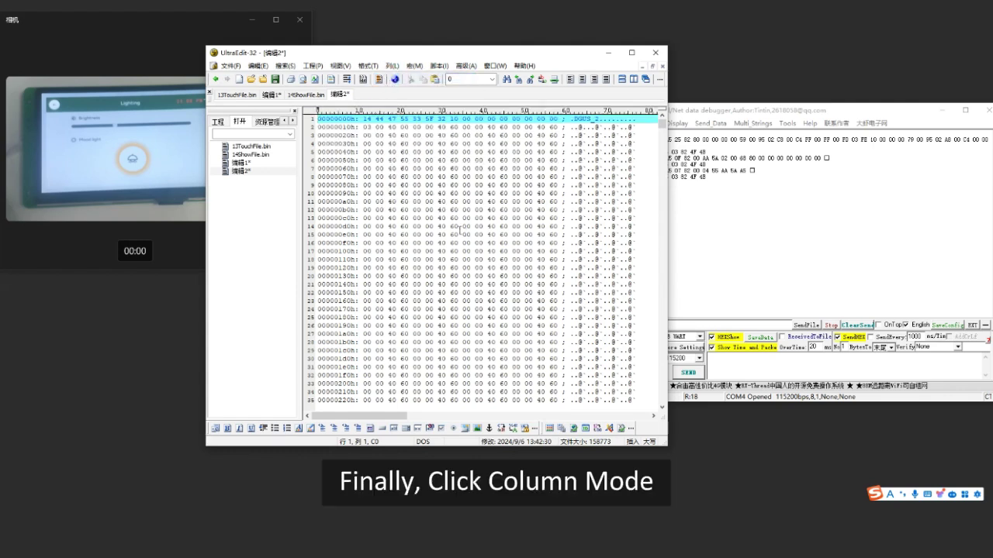
# Switch to SSCOM and enter the write command header 5AA5 F3 82 8000 as the send data
pyautogui.click(867, 265)
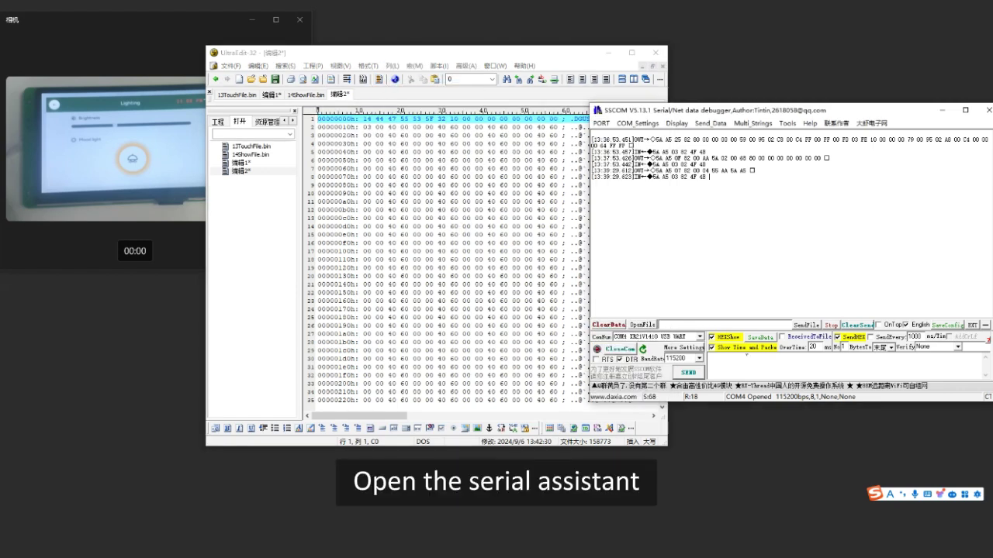
pyautogui.click(740, 353)
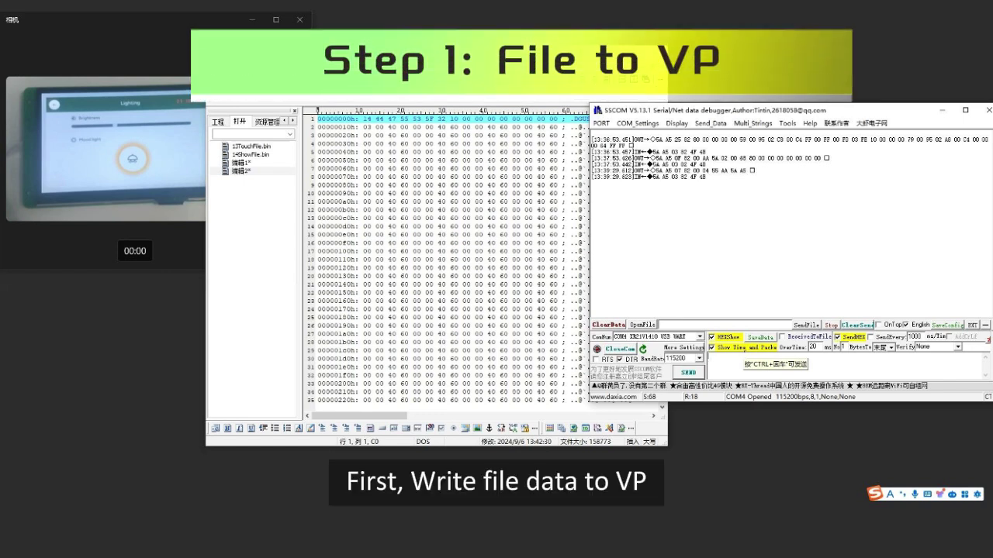
pyautogui.write('5AA5')
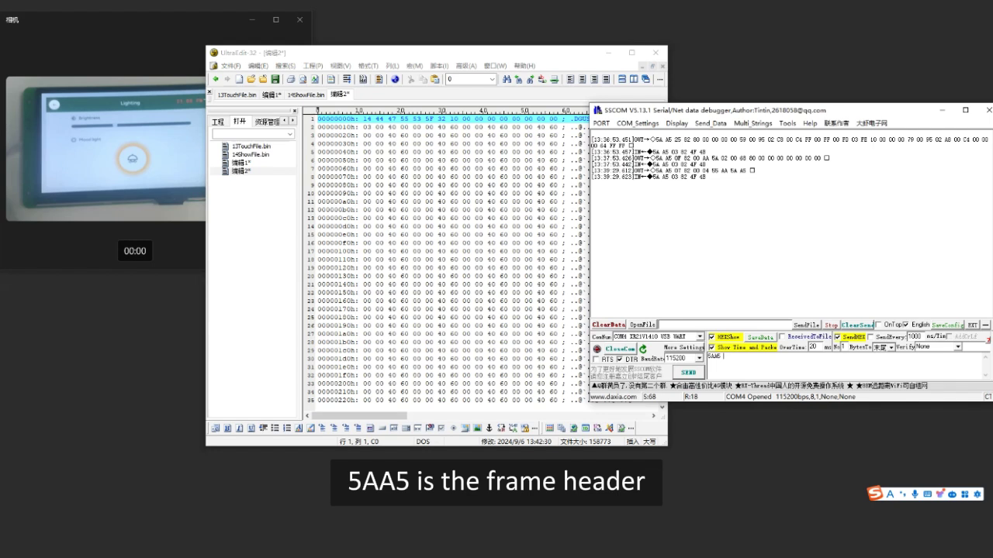
pyautogui.write(' F3 82')
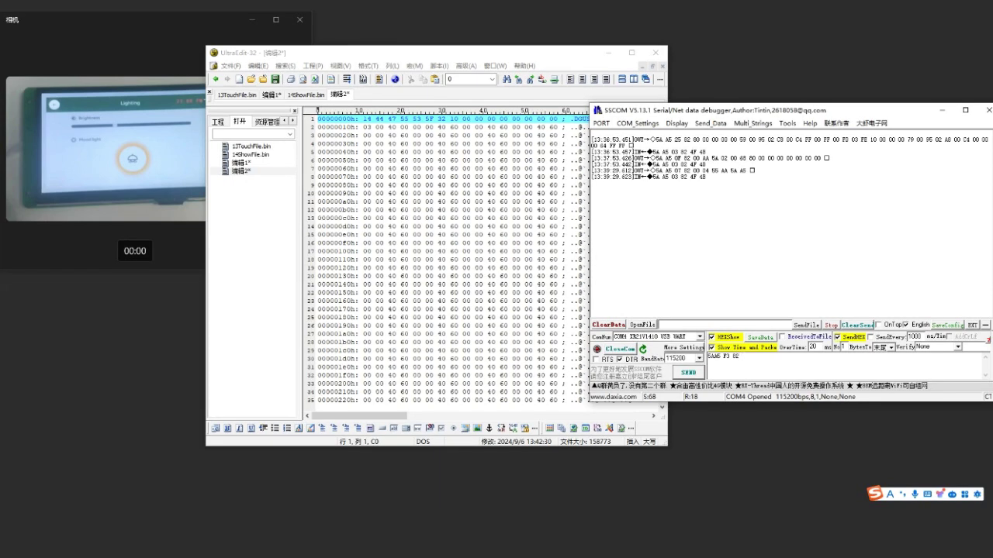
pyautogui.write('8000')
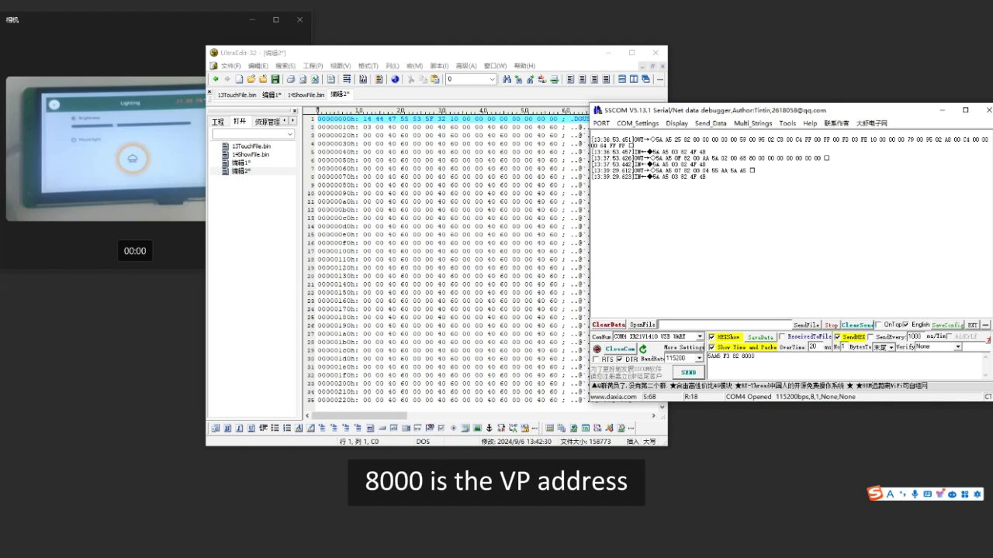
# Copy the first 240 bytes, rows 0000h to 00e0h, from UltraEdit after the 8000 header in SSCOM and send the command
pyautogui.moveTo(363, 119); pyautogui.dragTo(558, 234)
pyautogui.hotkey('ctrl', 'c')
pyautogui.click(767, 359)
pyautogui.hotkey('ctrl', 'v')
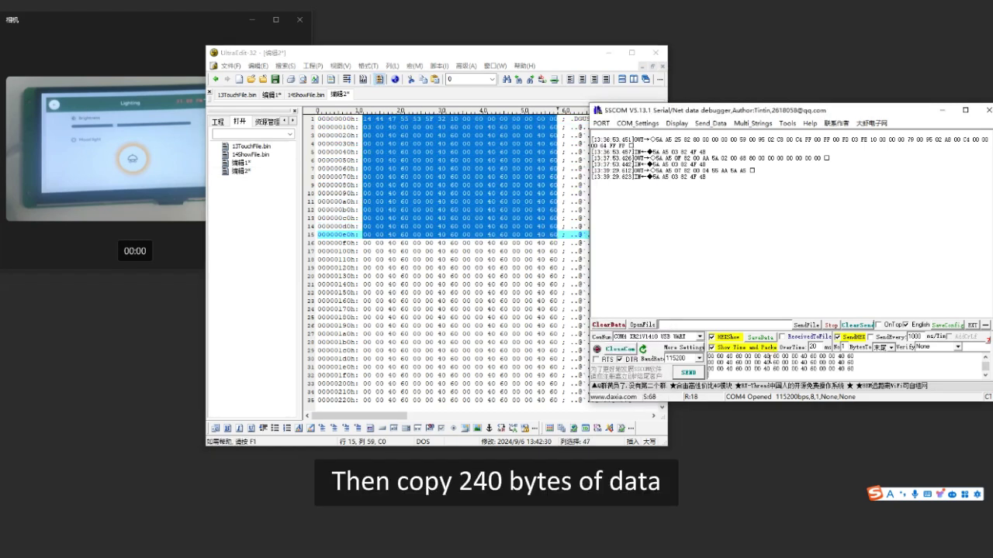
pyautogui.click(688, 373)
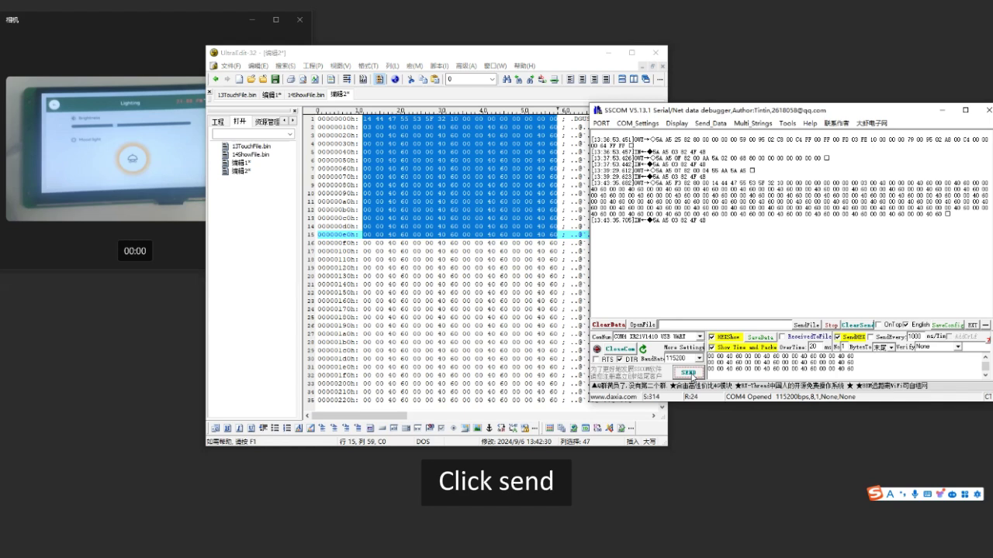
# Remove the sent data bytes and change the VP address in the header to 8078 for the second command
pyautogui.moveTo(755, 356); pyautogui.dragTo(849, 375)
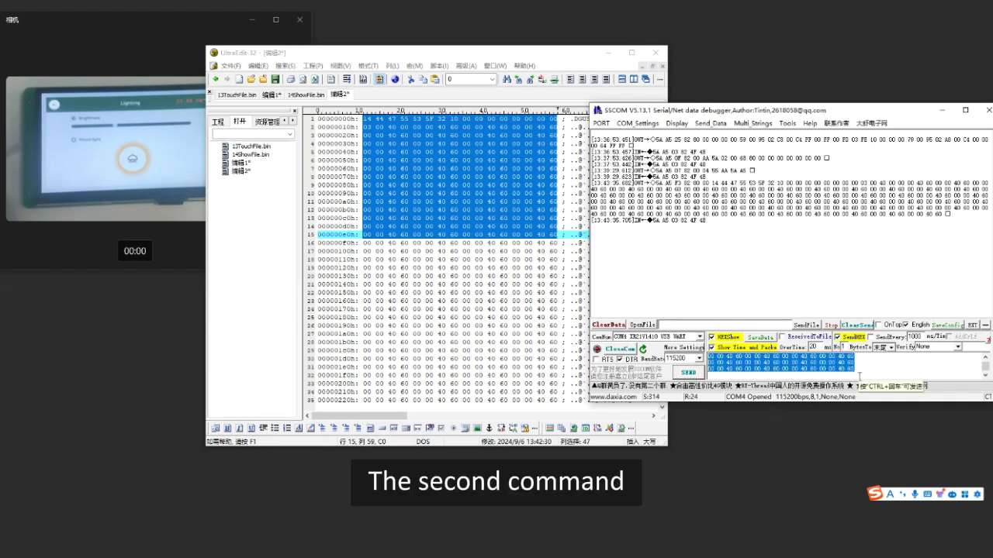
pyautogui.press('BackSpace')
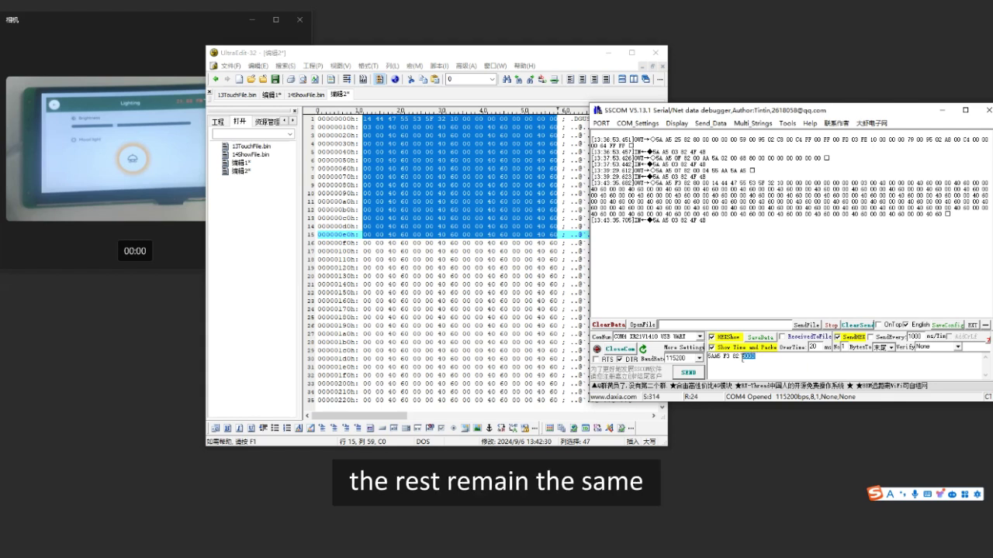
pyautogui.moveTo(740, 357); pyautogui.dragTo(773, 358)
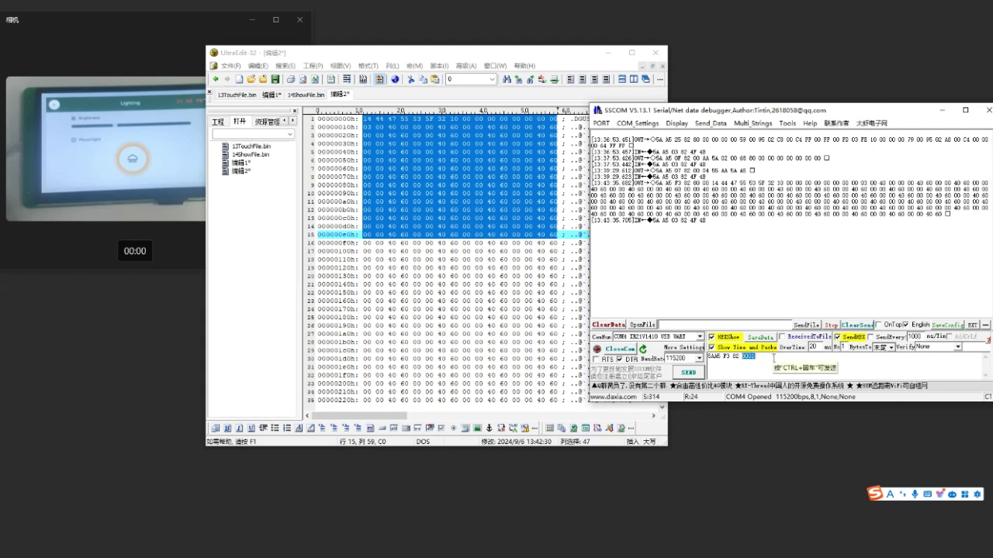
pyautogui.write('807')
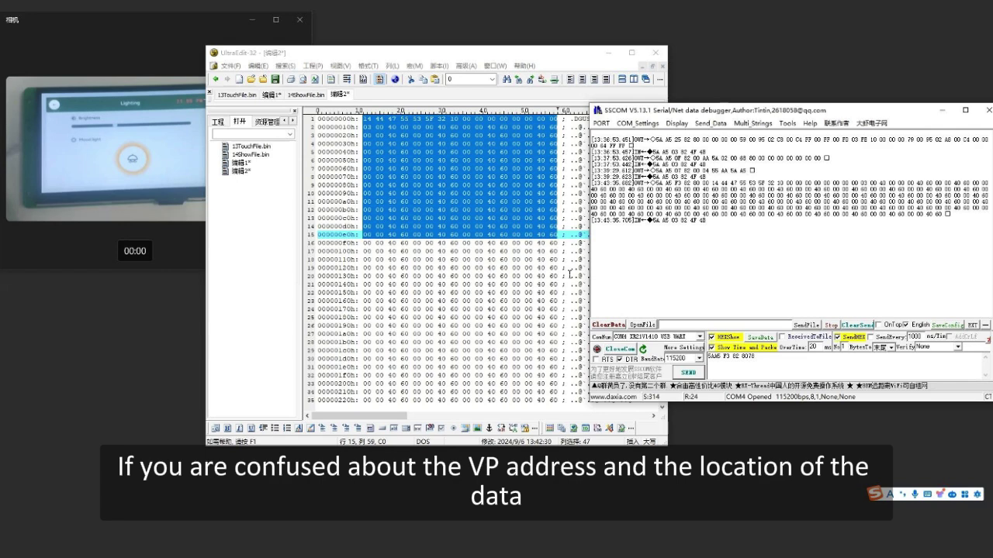
# Open the Location spreadsheet from the AA command folder and look up the VP, start and end addresses of command 2
pyautogui.click(317, 528)
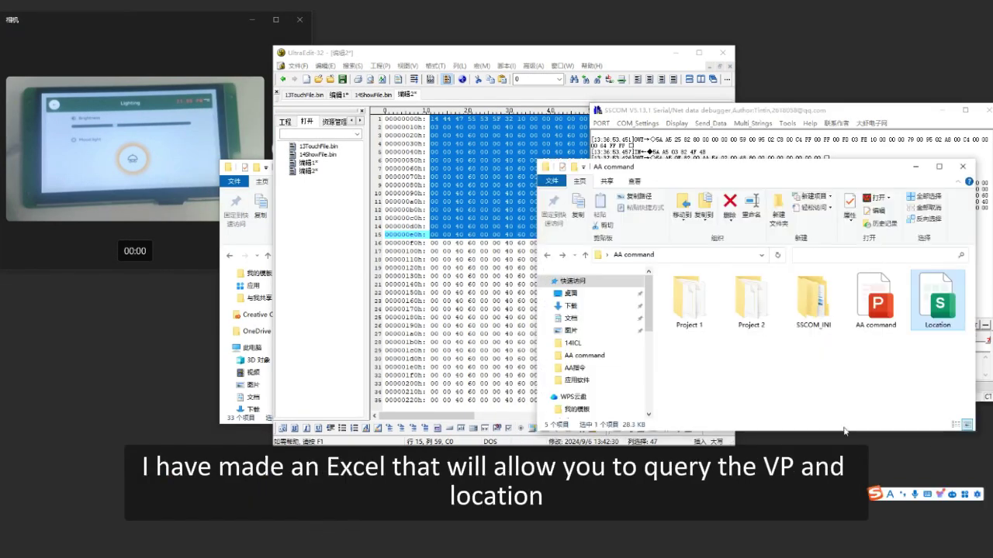
pyautogui.doubleClick(934, 304)
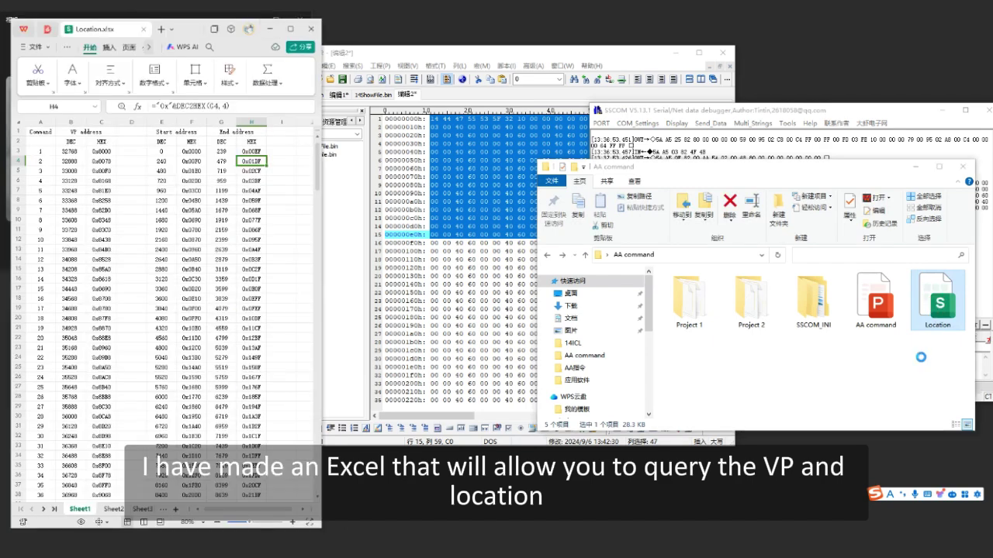
pyautogui.click(917, 167)
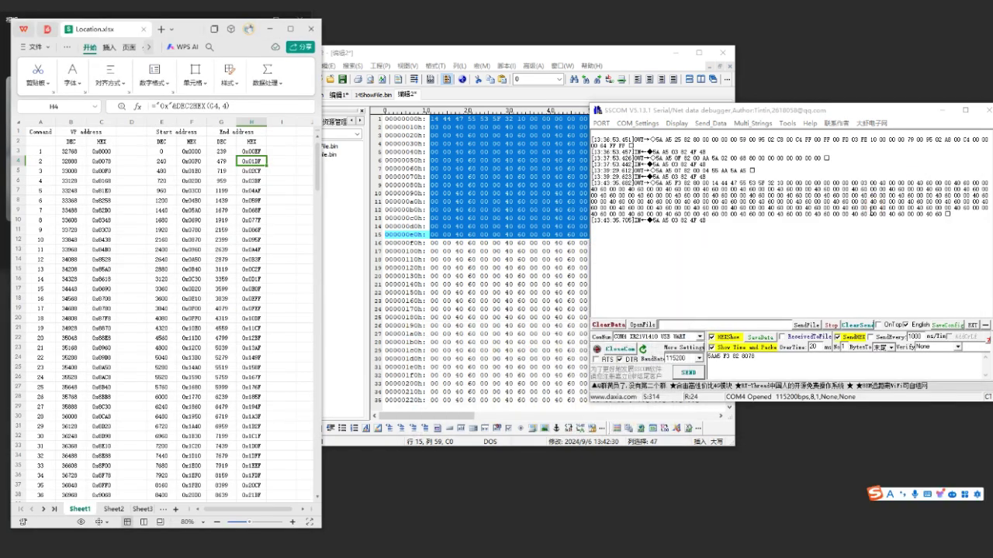
pyautogui.click(42, 160)
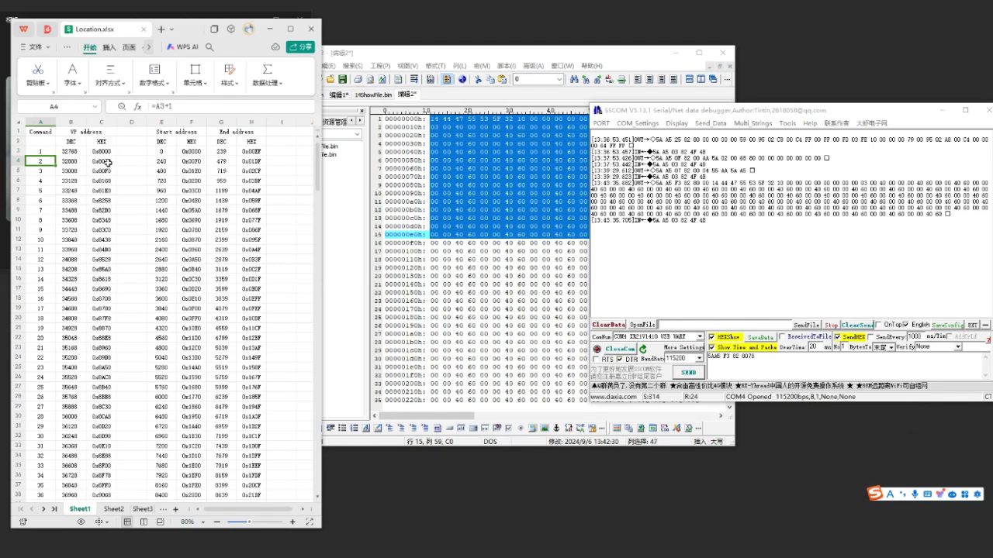
pyautogui.click(191, 161)
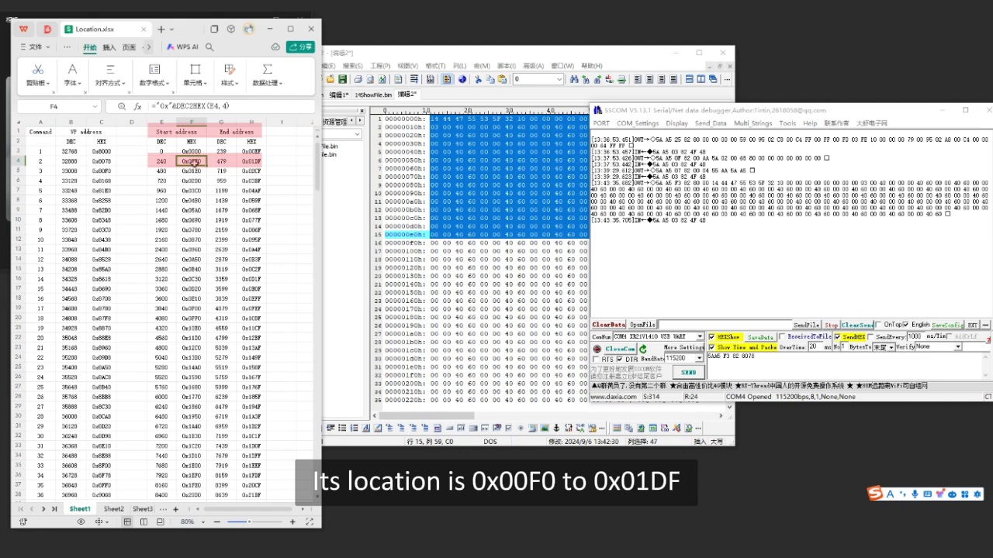
pyautogui.click(256, 164)
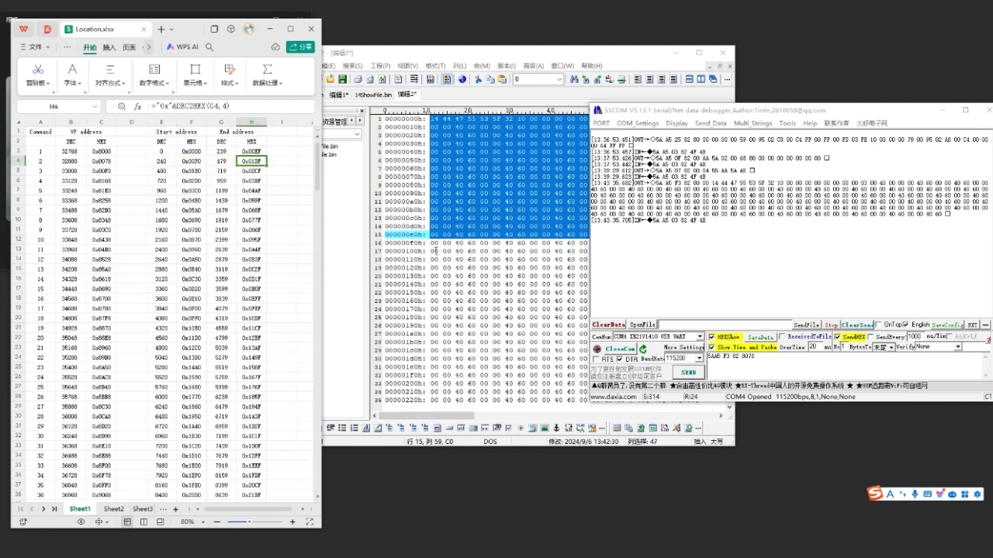
# Copy the next 240 bytes, rows 00f0h to 01d0h, after the 8078 header in SSCOM and send the command
pyautogui.moveTo(432, 242); pyautogui.dragTo(625, 359)
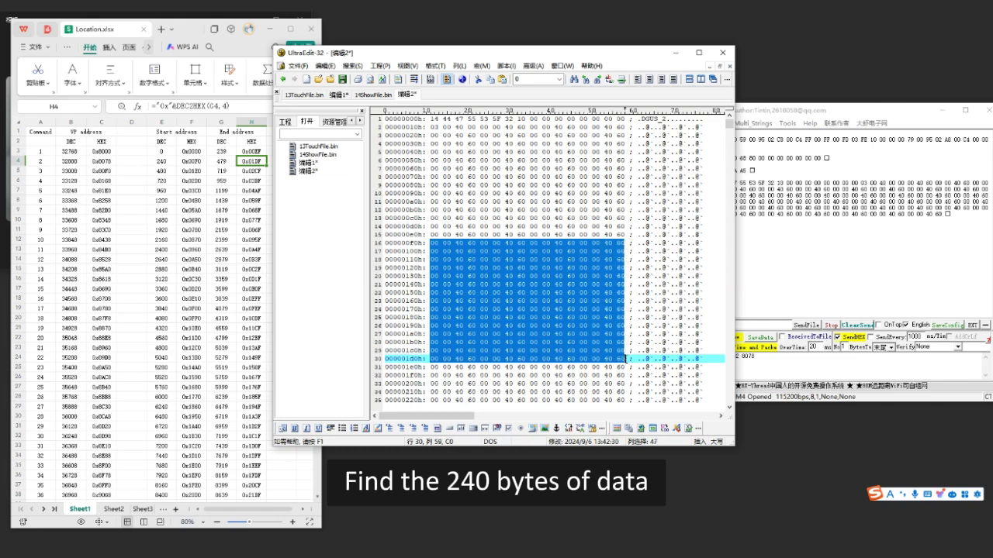
pyautogui.click(778, 359)
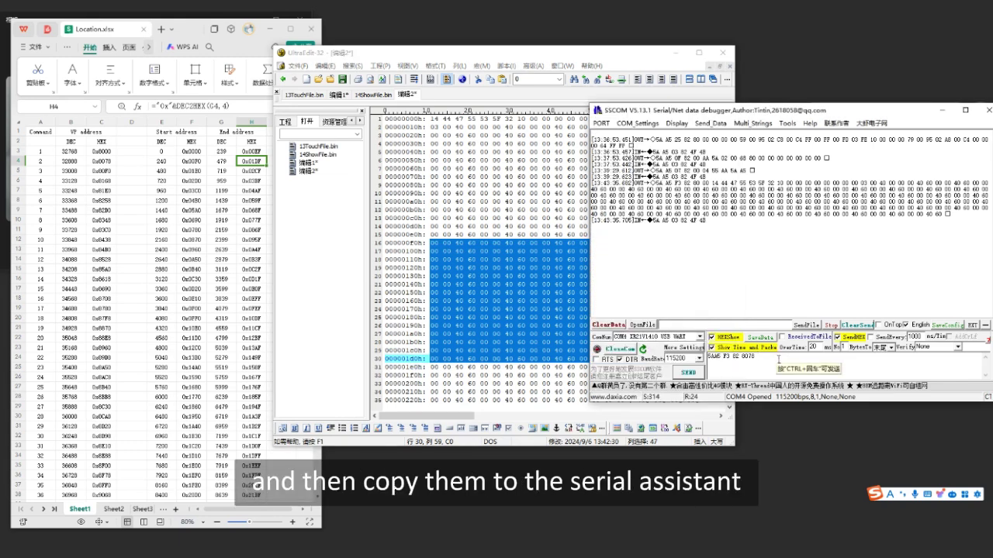
pyautogui.hotkey('ctrl', 'v')
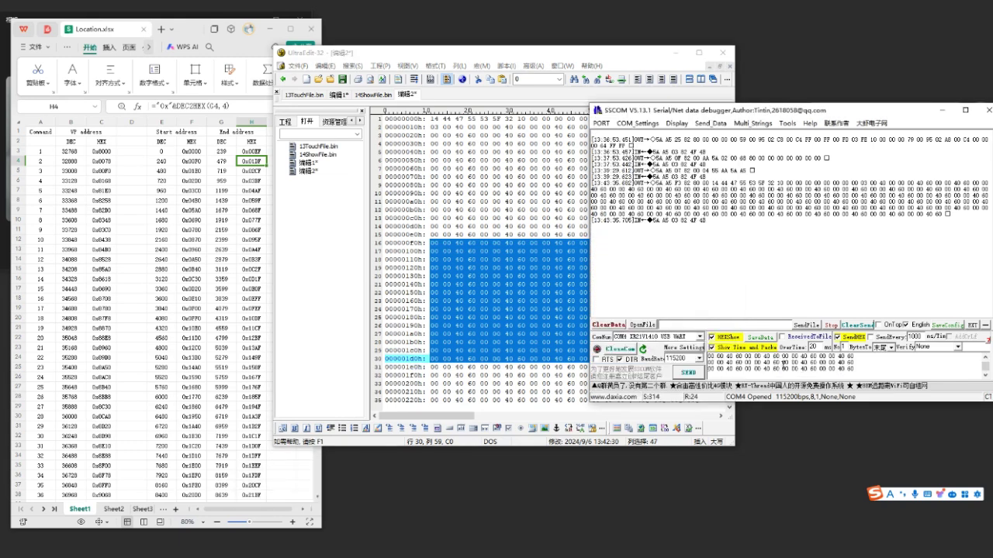
pyautogui.click(687, 374)
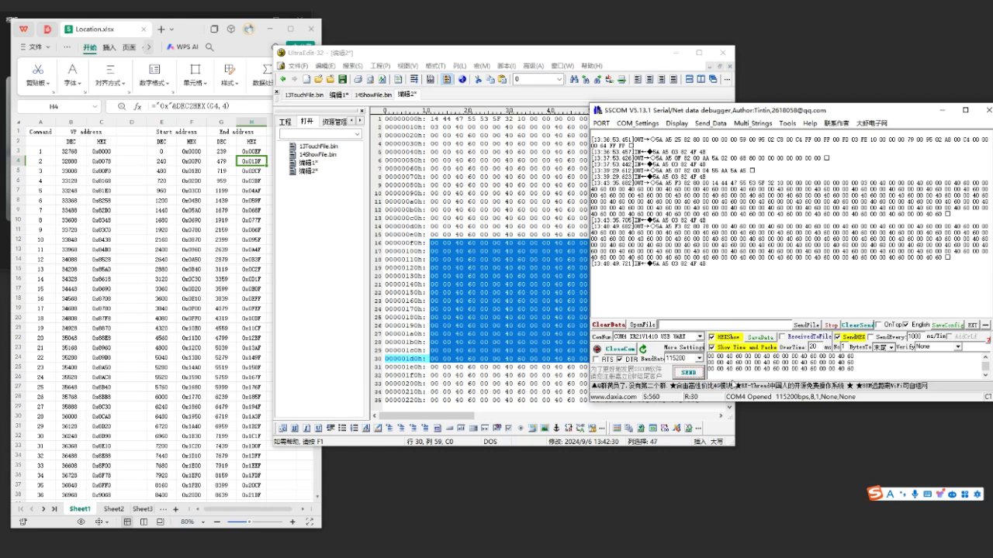
# Switch to UltraEdit and check the address of the last row of the 14ShowFile data
pyautogui.hotkey('alt', 'Tab')
pyautogui.moveTo(728, 117); pyautogui.dragTo(734, 397)
pyautogui.doubleClick(418, 276)
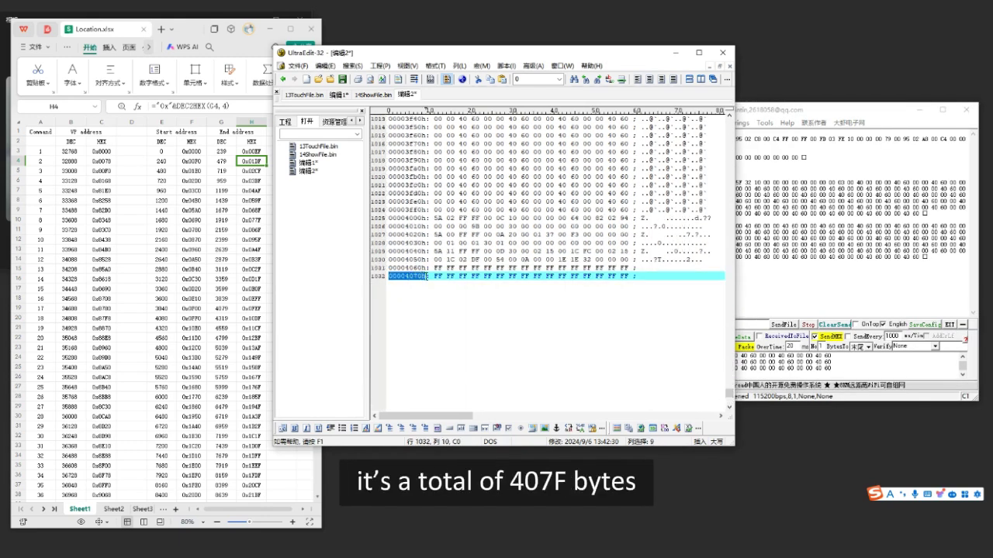
pyautogui.click(409, 280)
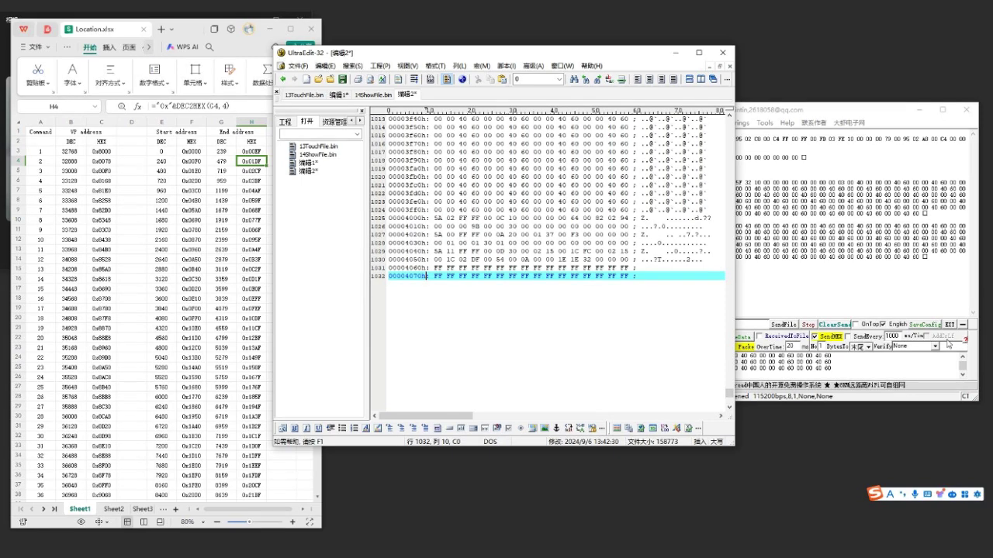
# Switch to SSCOM, show its list of prepared multi-string commands and send commands 3 to 68 in order
pyautogui.click(944, 288)
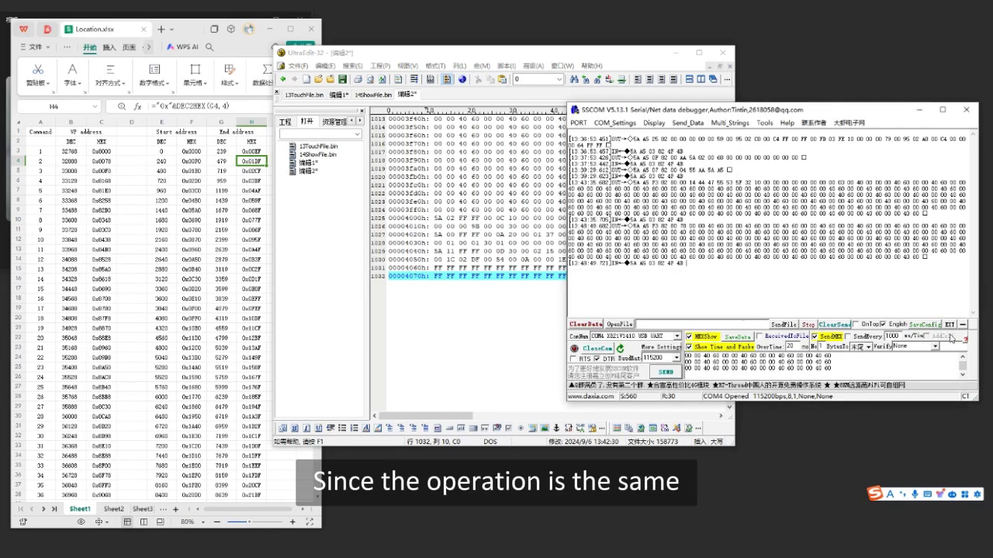
pyautogui.click(950, 324)
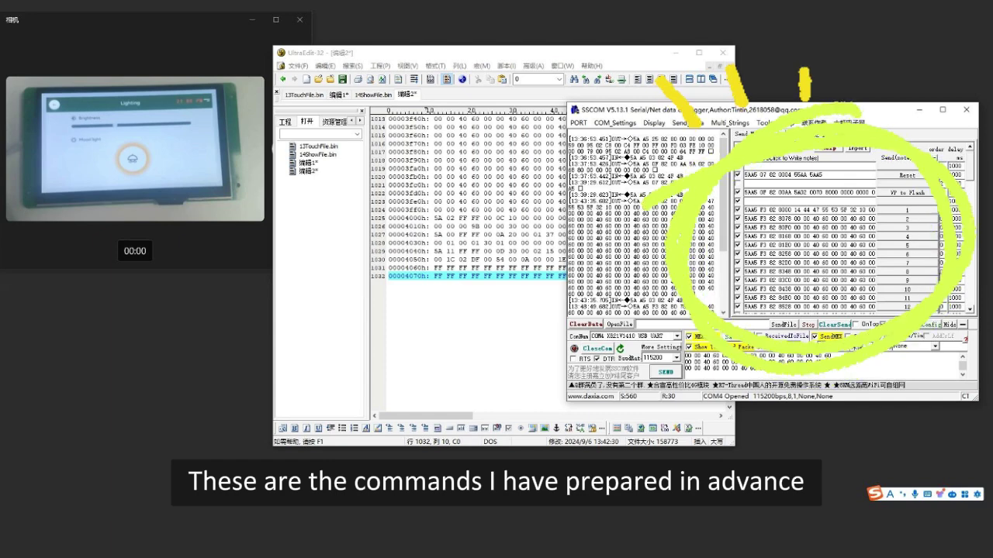
pyautogui.click(908, 227)
pyautogui.click(908, 235)
pyautogui.click(907, 245)
pyautogui.click(908, 254)
pyautogui.click(908, 262)
pyautogui.click(908, 272)
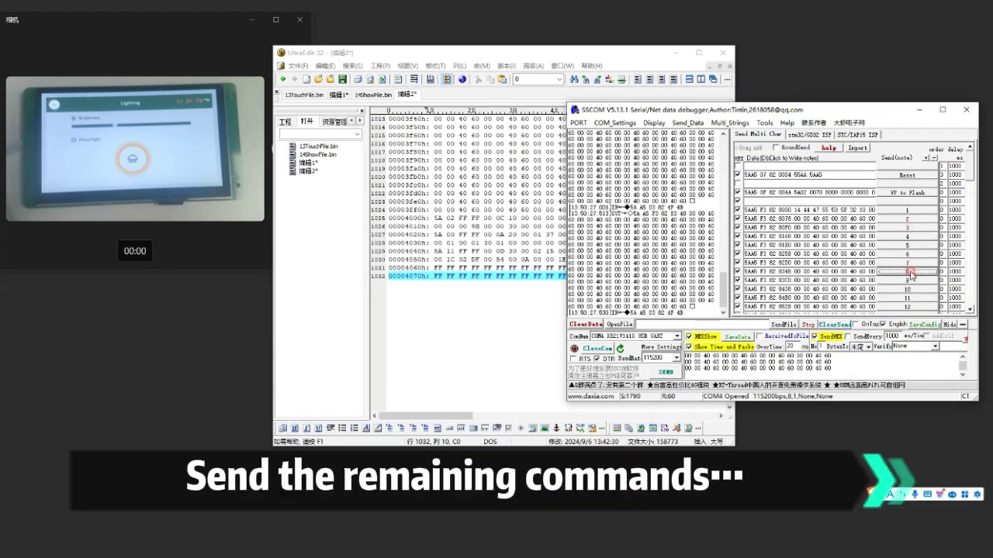
pyautogui.click(907, 280)
pyautogui.click(907, 289)
pyautogui.click(907, 298)
pyautogui.click(907, 307)
pyautogui.scroll(-6, 909, 302)
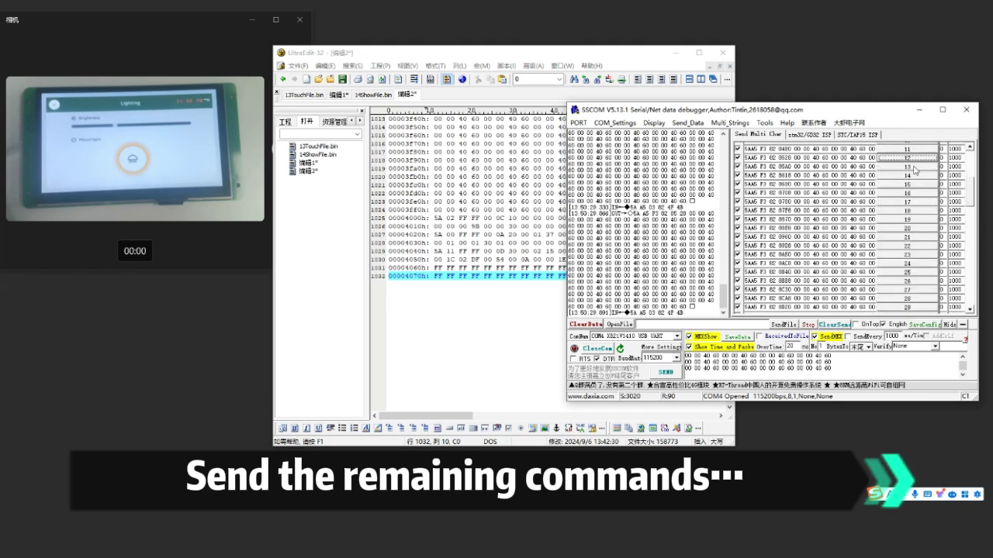
pyautogui.click(914, 166)
pyautogui.click(914, 176)
pyautogui.click(913, 184)
pyautogui.click(913, 192)
pyautogui.click(914, 201)
pyautogui.click(913, 211)
pyautogui.click(913, 221)
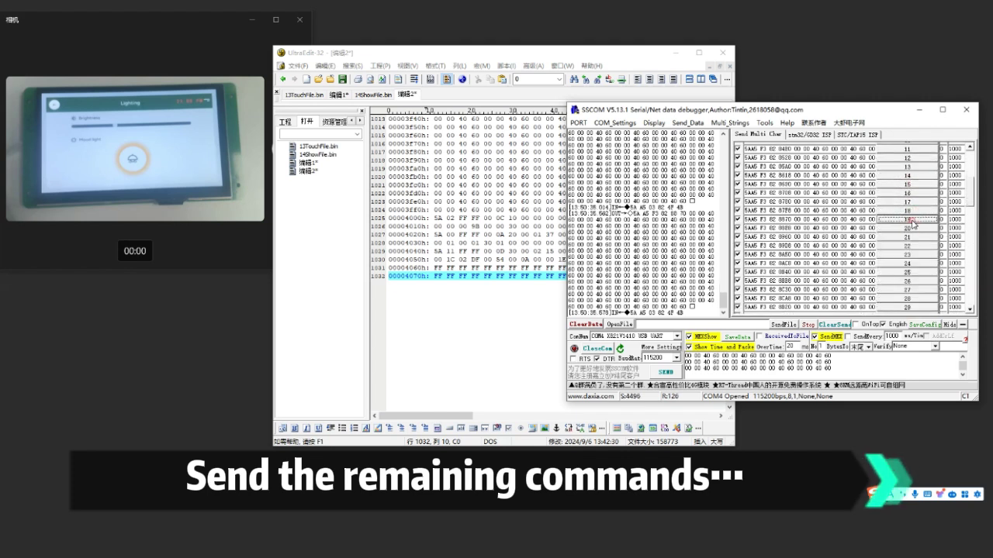
pyautogui.click(907, 228)
pyautogui.click(907, 237)
pyautogui.click(907, 245)
pyautogui.click(907, 255)
pyautogui.click(907, 263)
pyautogui.click(908, 272)
pyautogui.click(911, 281)
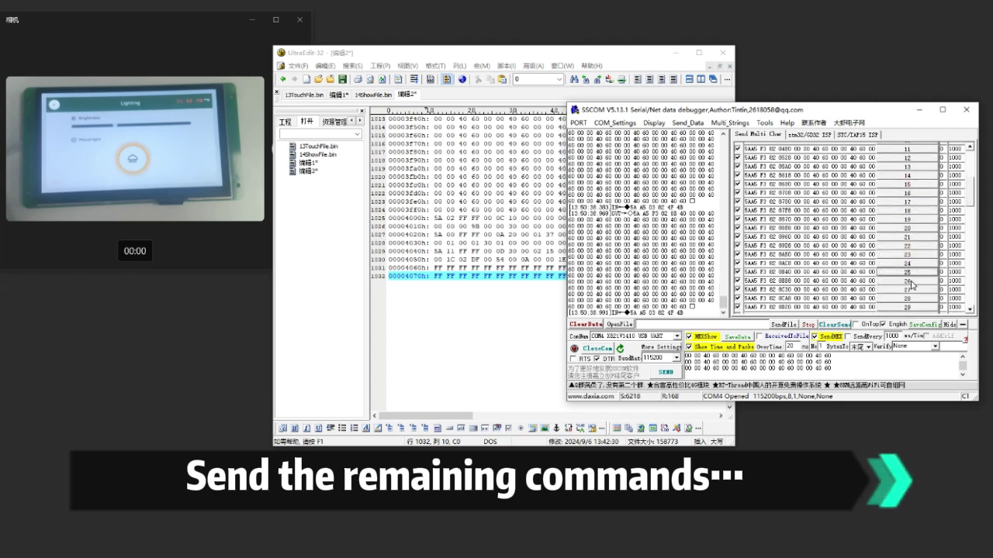
pyautogui.click(907, 289)
pyautogui.click(907, 297)
pyautogui.click(907, 307)
pyautogui.scroll(-3, 912, 302)
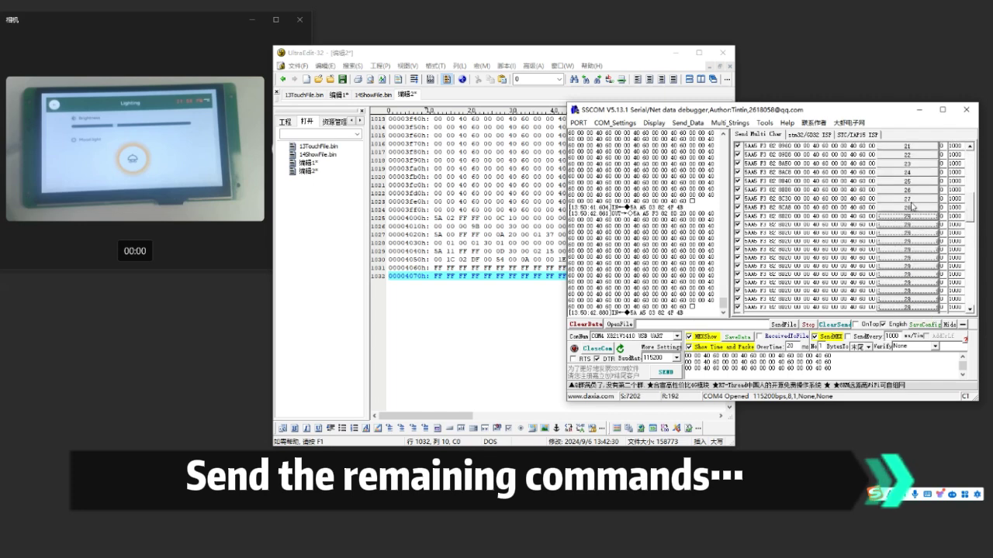
pyautogui.scroll(-1, 912, 206)
pyautogui.click(909, 217)
pyautogui.click(909, 225)
pyautogui.click(908, 233)
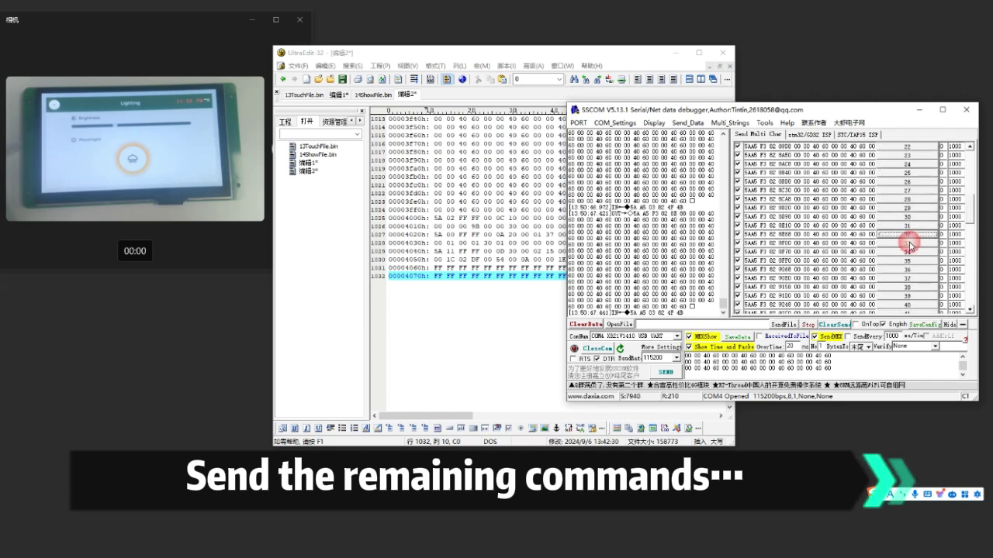
pyautogui.click(908, 243)
pyautogui.click(909, 251)
pyautogui.click(909, 261)
pyautogui.click(909, 269)
pyautogui.click(909, 278)
pyautogui.click(909, 287)
pyautogui.click(909, 296)
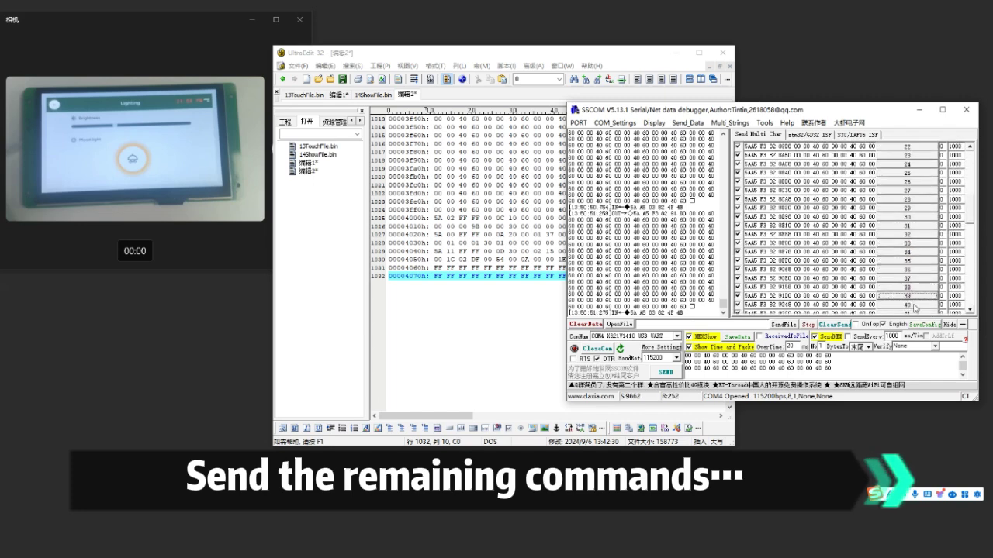
pyautogui.click(909, 305)
pyautogui.scroll(-4, 913, 306)
pyautogui.click(909, 214)
pyautogui.click(909, 223)
pyautogui.click(909, 231)
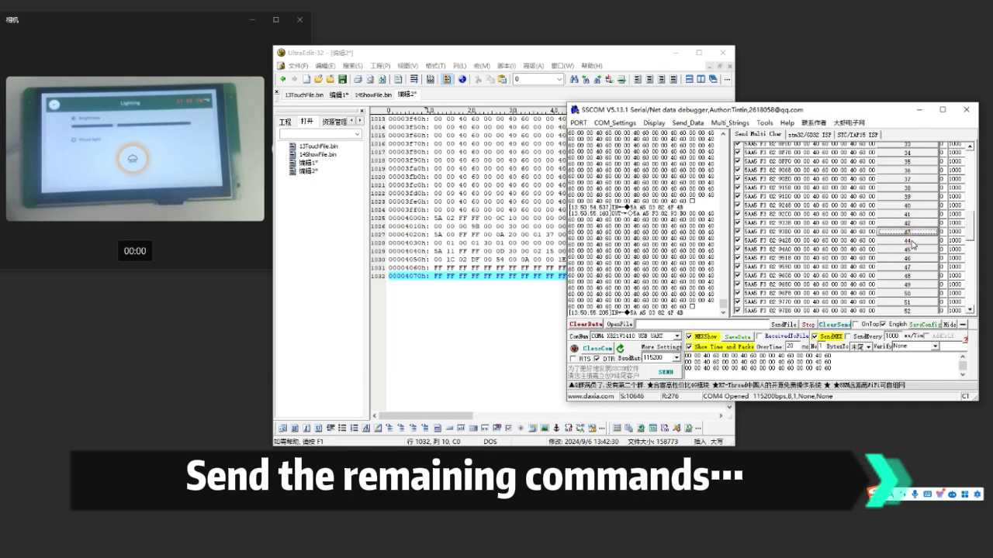
pyautogui.click(910, 240)
pyautogui.click(910, 249)
pyautogui.click(911, 258)
pyautogui.click(911, 267)
pyautogui.click(911, 277)
pyautogui.click(912, 285)
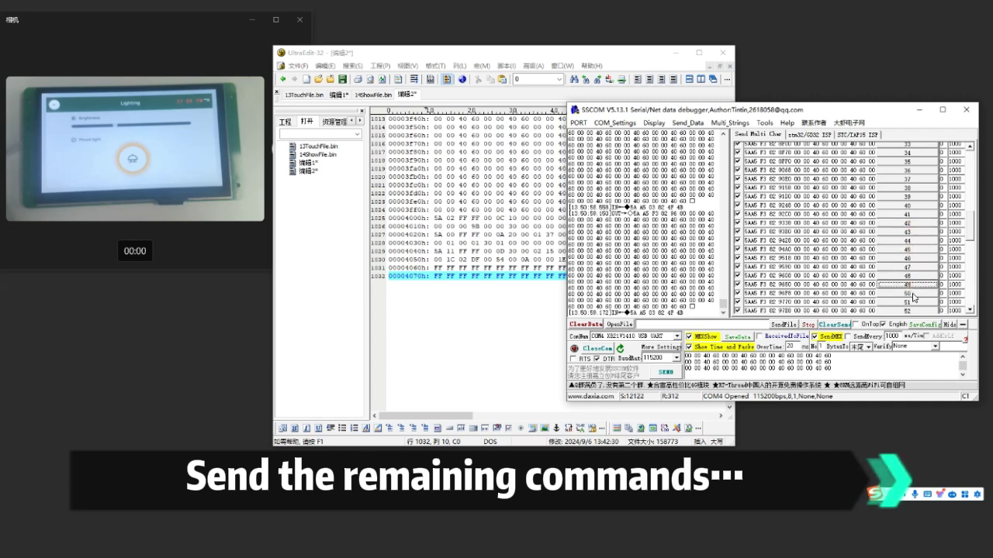
pyautogui.click(911, 293)
pyautogui.click(911, 303)
pyautogui.click(911, 310)
pyautogui.scroll(-4, 912, 308)
pyautogui.click(910, 218)
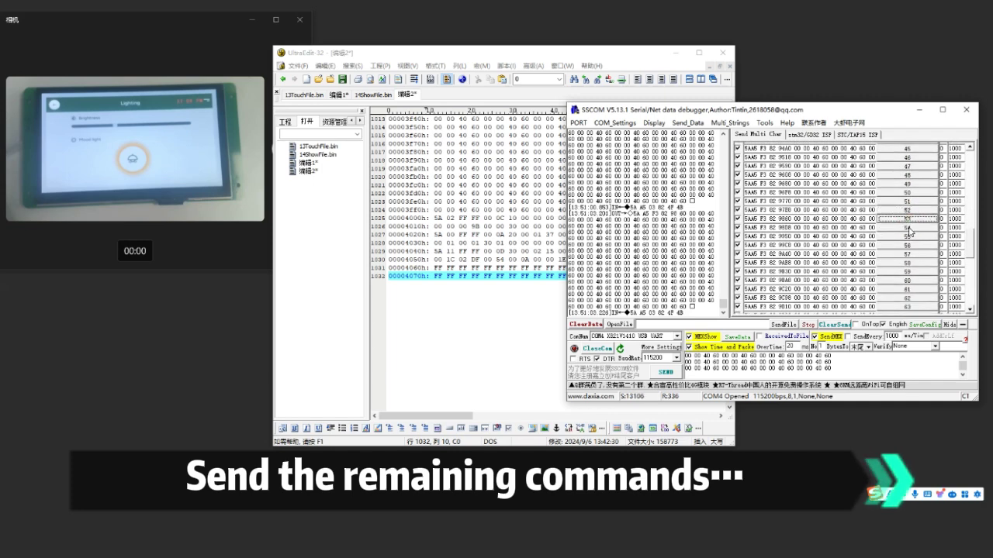
pyautogui.click(910, 227)
pyautogui.click(910, 236)
pyautogui.click(910, 245)
pyautogui.click(910, 253)
pyautogui.click(910, 262)
pyautogui.click(910, 271)
pyautogui.click(911, 279)
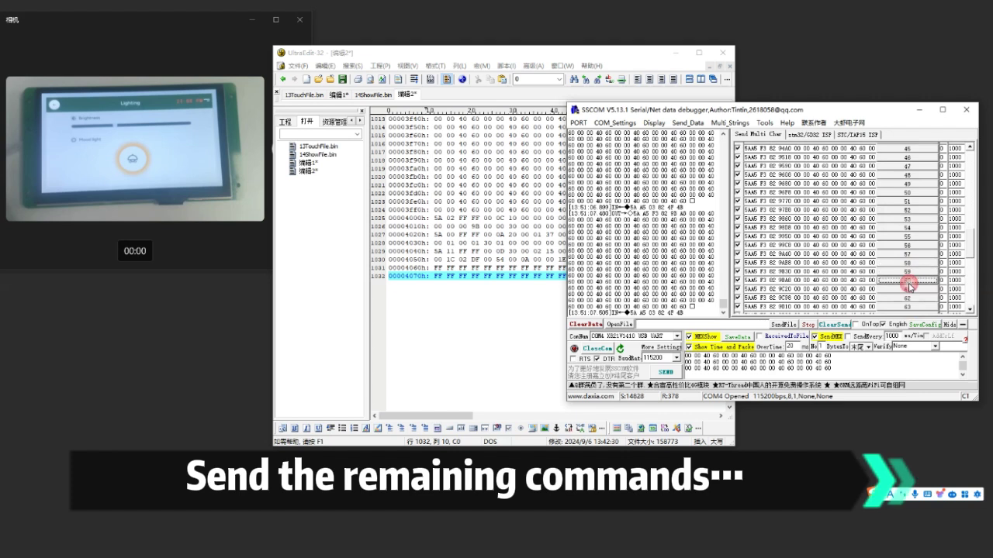
pyautogui.click(910, 289)
pyautogui.click(910, 298)
pyautogui.scroll(-4, 915, 238)
pyautogui.click(910, 208)
pyautogui.click(911, 217)
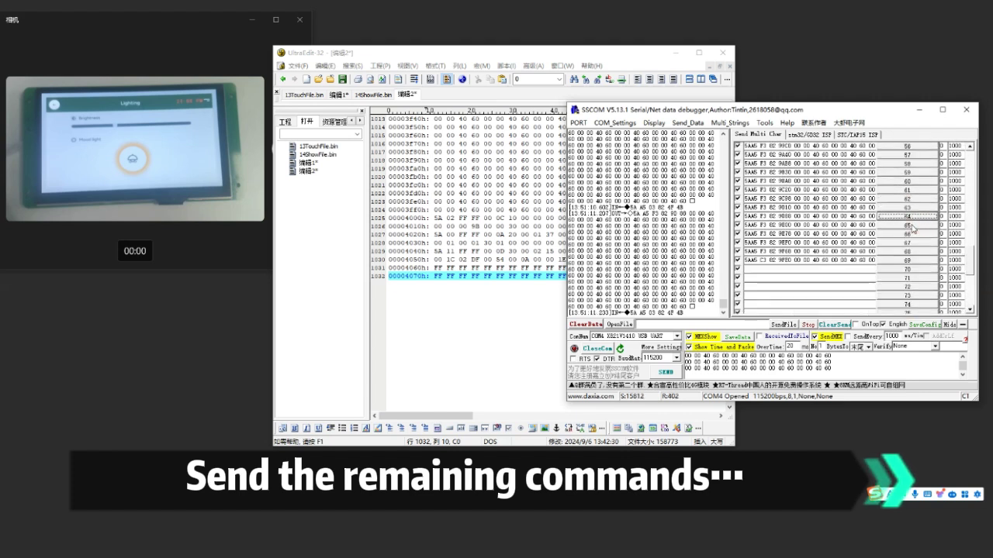
pyautogui.click(912, 225)
pyautogui.click(911, 235)
pyautogui.click(911, 243)
pyautogui.click(911, 251)
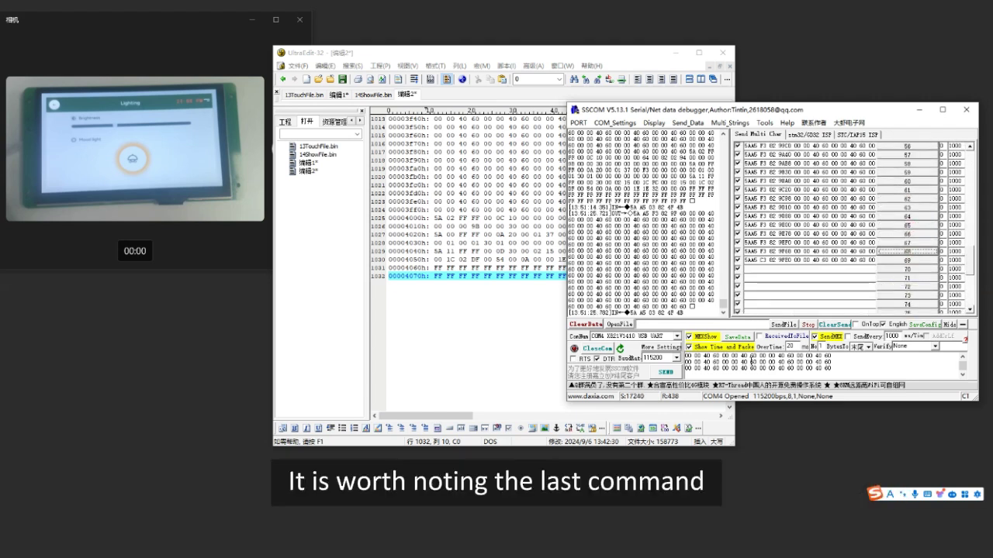
# Trim the message to send to 5AA5 F3 82 and look up the start and end addresses of command 69 in the Location spreadsheet
pyautogui.moveTo(843, 369); pyautogui.dragTo(738, 357)
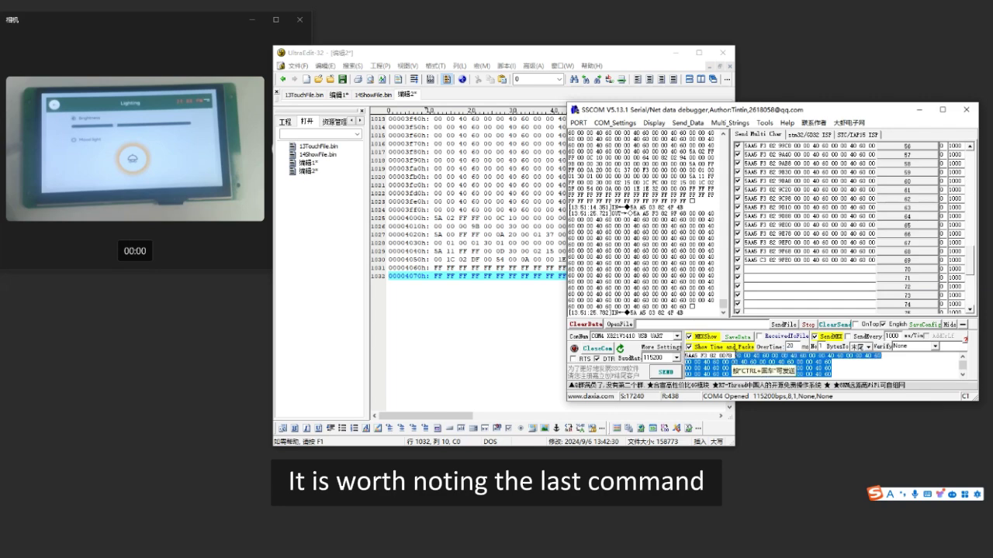
pyautogui.press('BackSpace')
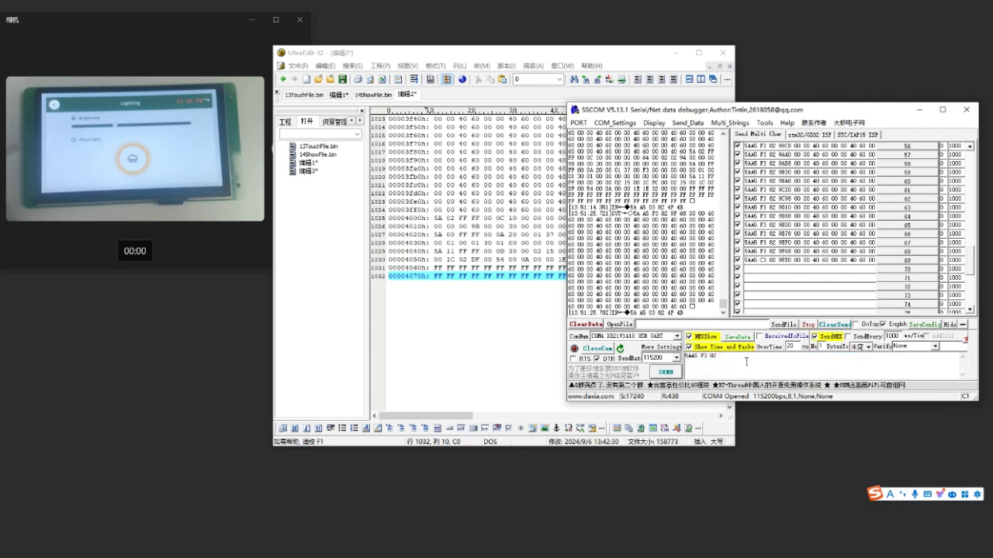
pyautogui.hotkey('alt', 'Tab')
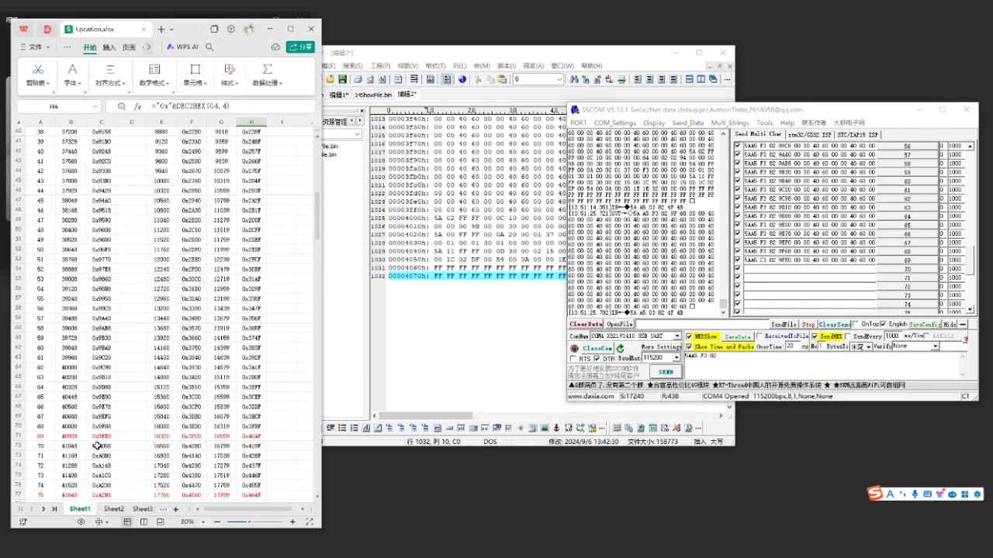
pyautogui.click(39, 438)
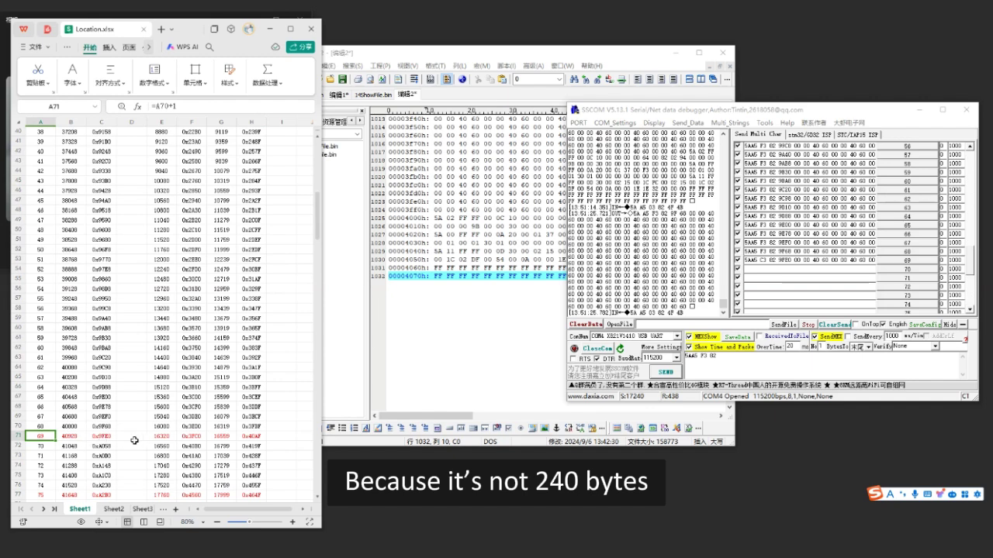
pyautogui.click(191, 439)
pyautogui.click(252, 437)
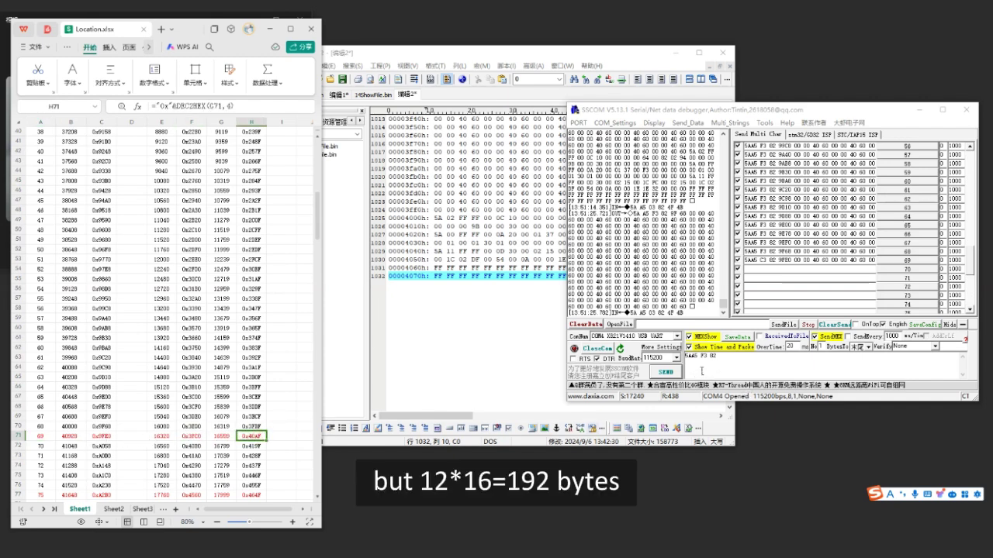
# Set the message's data length byte to C3 and append the VP address 9FE0 from the command 69 row of the spreadsheet
pyautogui.doubleClick(704, 356)
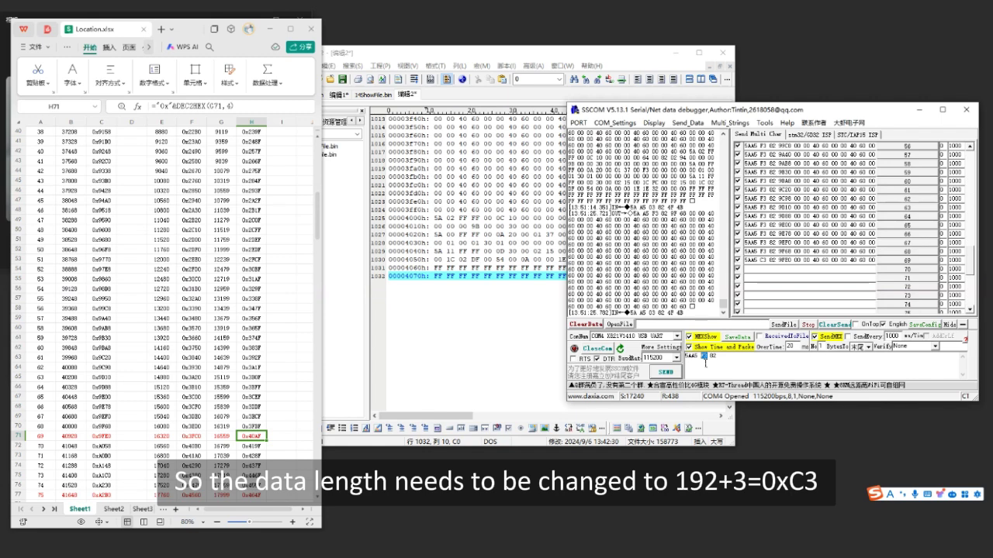
pyautogui.write('C3')
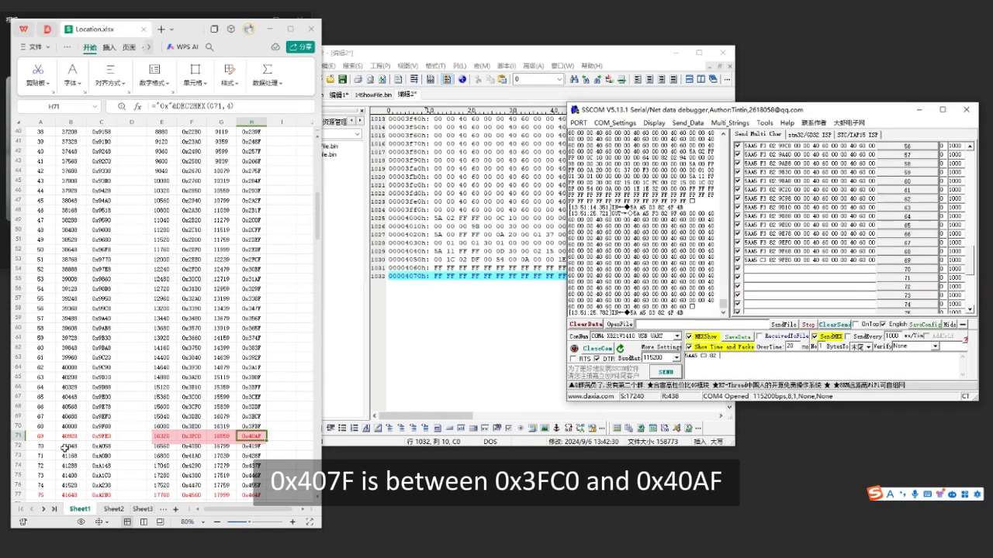
pyautogui.click(111, 440)
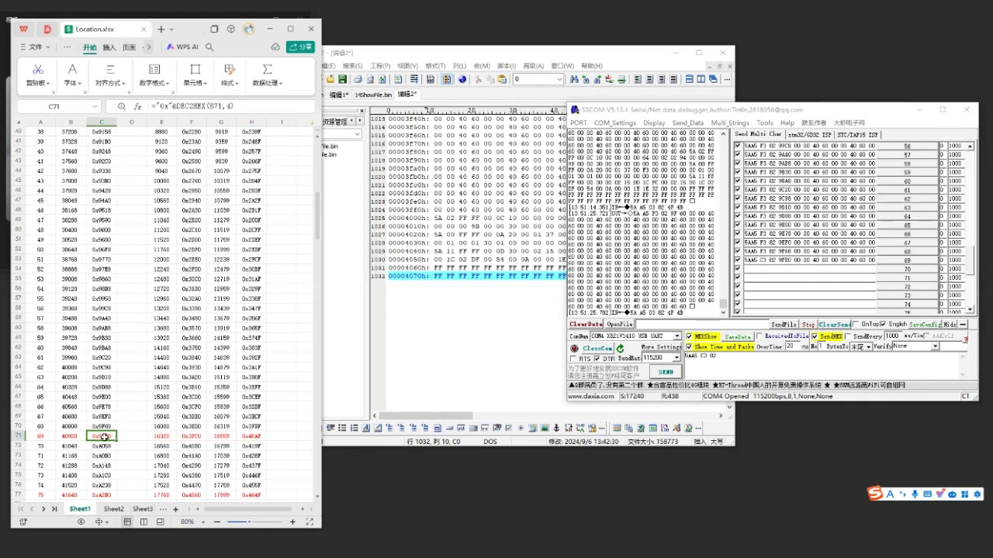
pyautogui.click(729, 356)
pyautogui.write('9')
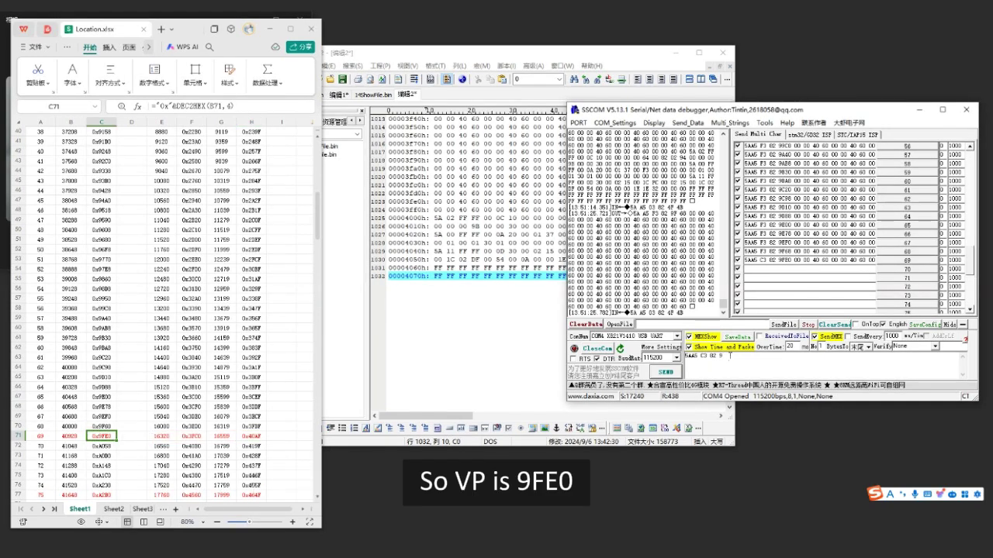
pyautogui.write('FE0')
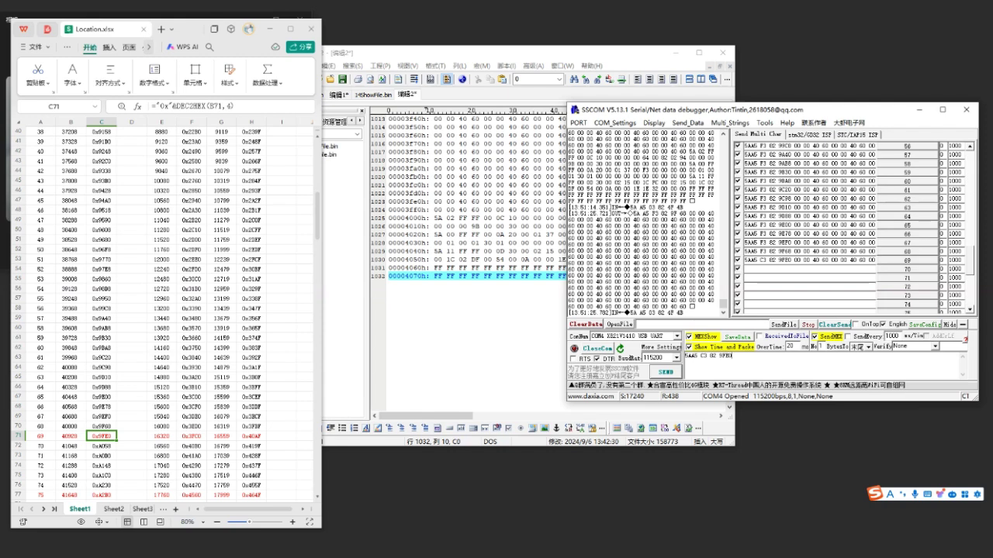
# Copy the remaining 14ShowFile data, rows 3fc0h to 4070h, after the 9FE0 header in SSCOM and send the command
pyautogui.click(192, 436)
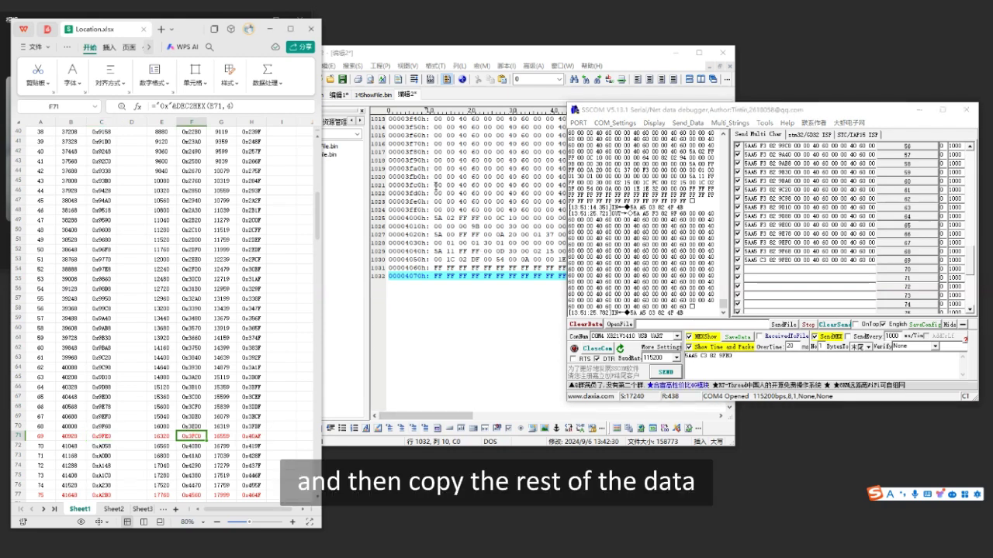
pyautogui.moveTo(435, 186); pyautogui.dragTo(628, 276)
pyautogui.hotkey('ctrl', 'c')
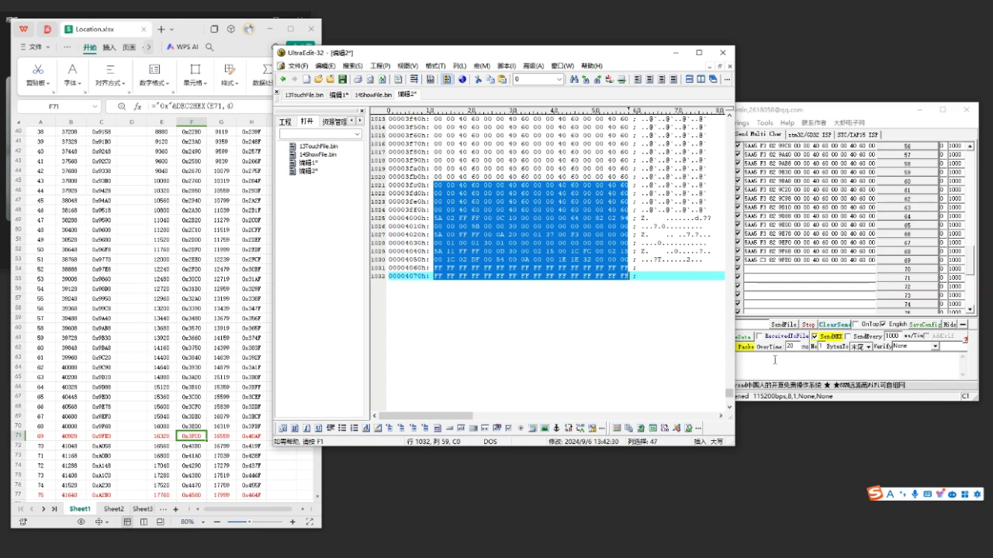
pyautogui.click(776, 361)
pyautogui.hotkey('ctrl', 'v')
pyautogui.click(663, 373)
pyautogui.click(664, 373)
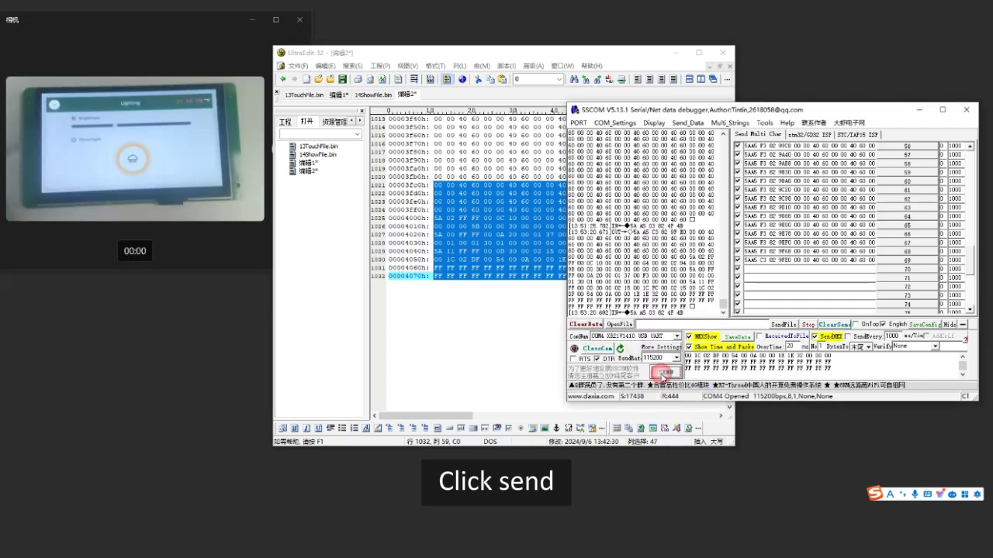
pyautogui.moveTo(686, 355); pyautogui.dragTo(839, 370)
pyautogui.press('BackSpace')
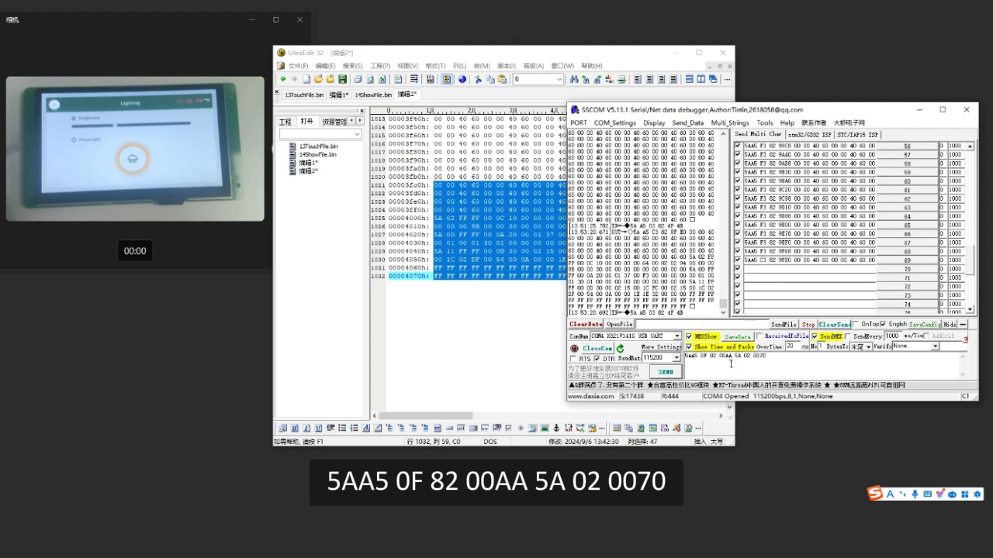
pyautogui.moveTo(753, 355); pyautogui.dragTo(769, 356)
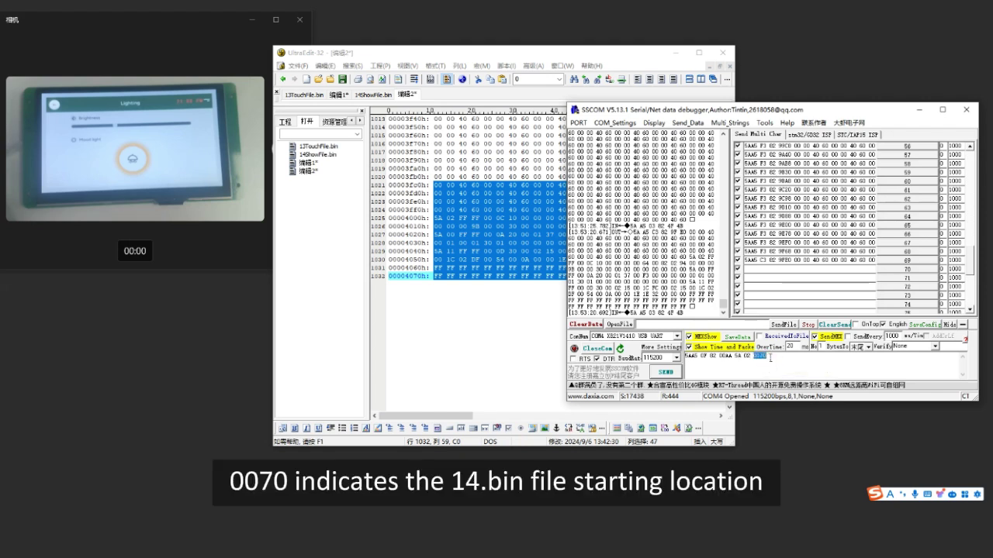
pyautogui.click(774, 358)
pyautogui.write('00 00')
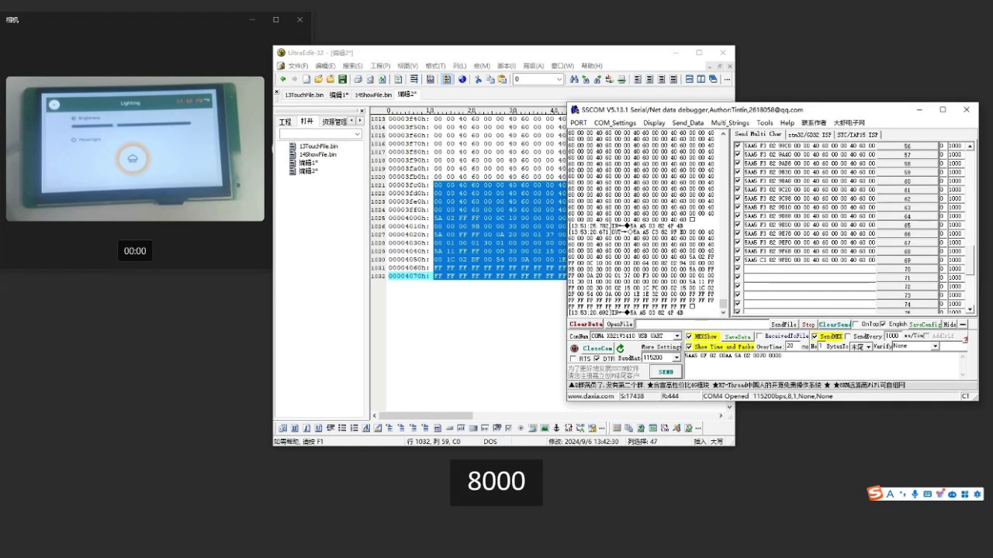
pyautogui.write('00 0000 0000')
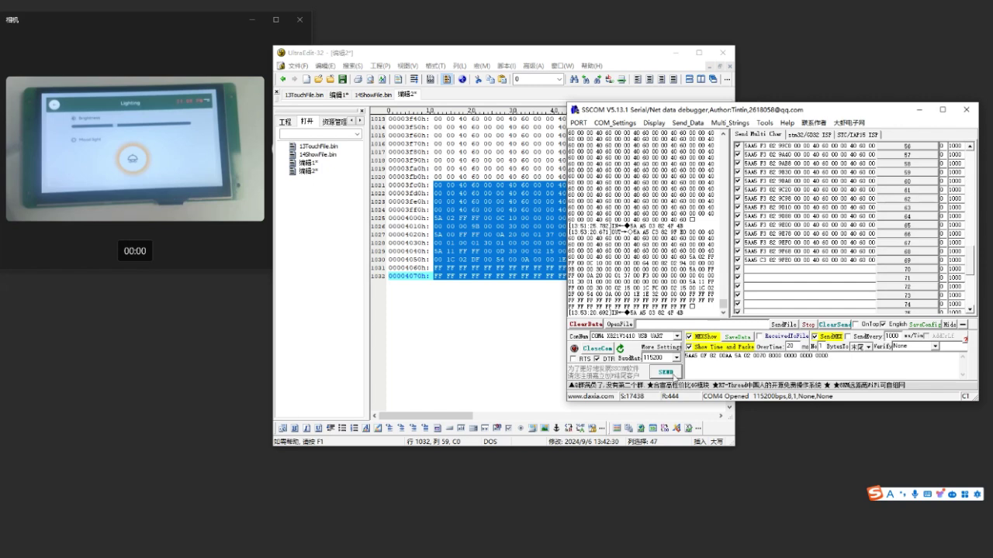
pyautogui.click(668, 373)
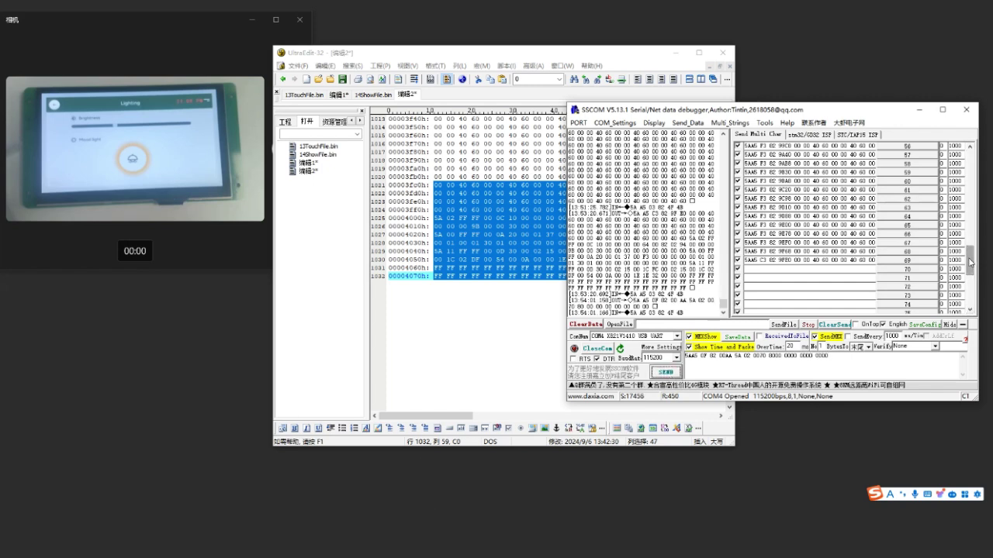
pyautogui.moveTo(970, 262); pyautogui.dragTo(969, 155)
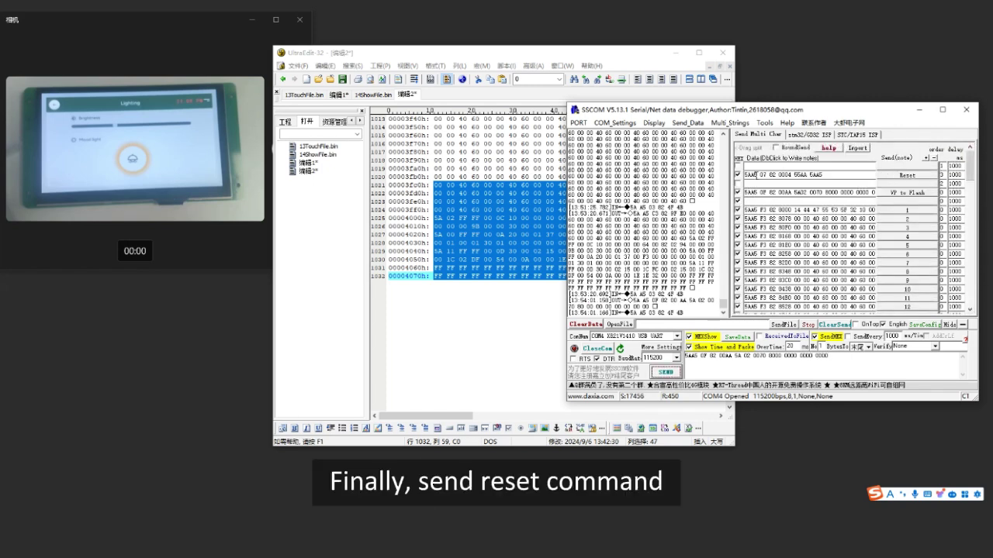
pyautogui.click(909, 177)
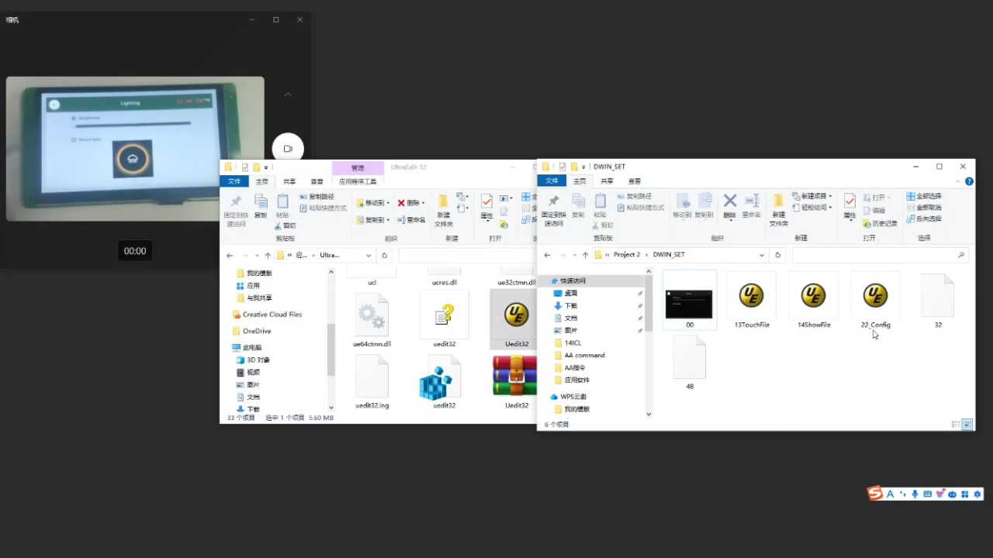
# Open 22_Config from the DWIN_SET folder in UltraEdit and copy all its hex data into a new file
pyautogui.moveTo(875, 310); pyautogui.dragTo(518, 318)
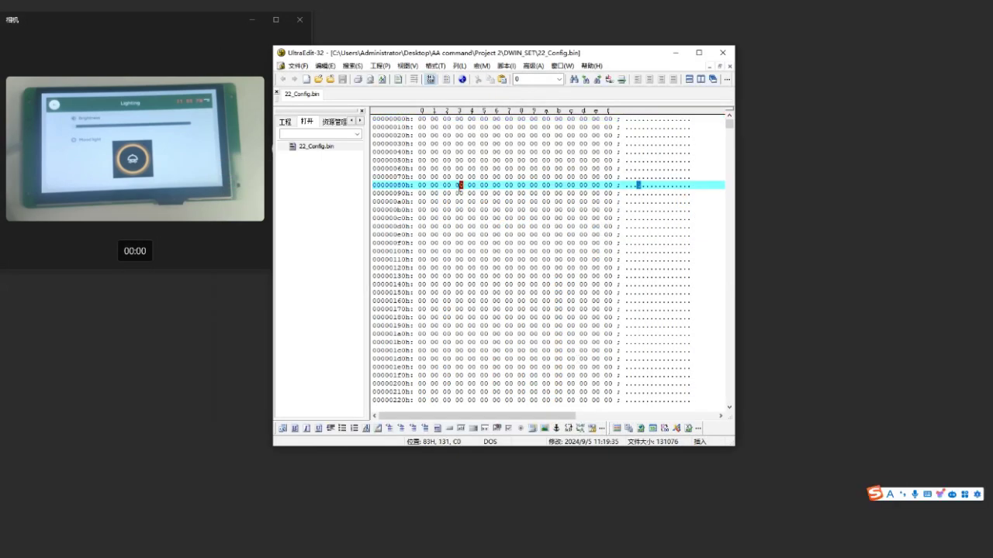
pyautogui.hotkey('ctrl', 'a')
pyautogui.rightClick(459, 191)
pyautogui.click(512, 423)
pyautogui.click(297, 66)
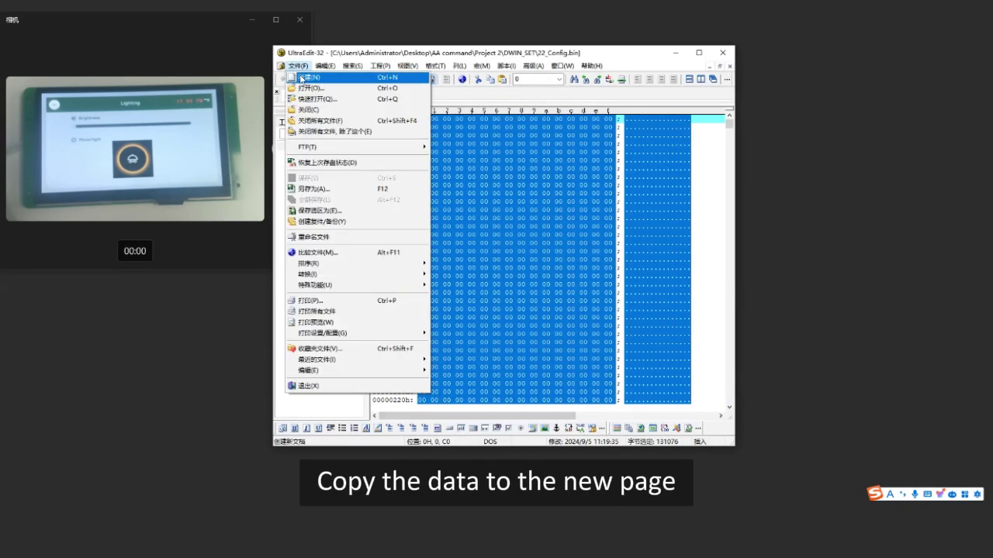
pyautogui.click(307, 77)
pyautogui.hotkey('ctrl', 'v')
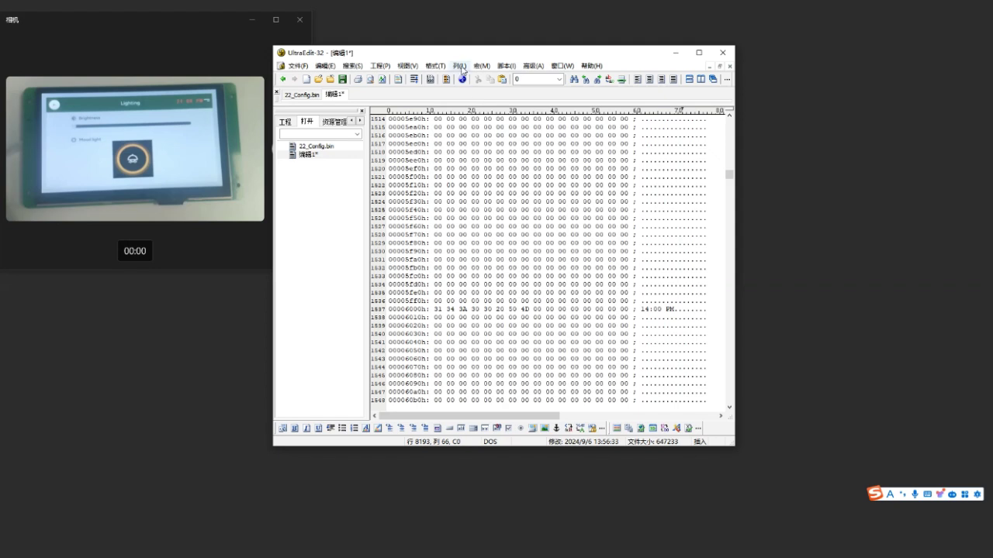
# Turn on column mode for the copied data and locate the 6000h row
pyautogui.click(459, 66)
pyautogui.click(473, 78)
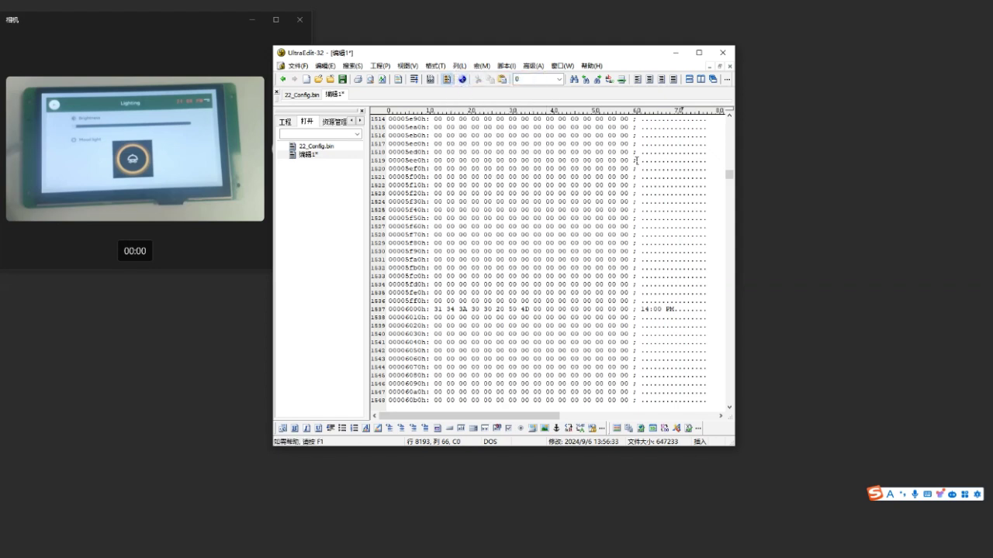
pyautogui.moveTo(732, 182)
pyautogui.mouseDown()
pyautogui.moveTo(735, 386)
pyautogui.moveTo(729, 176)
pyautogui.mouseUp()
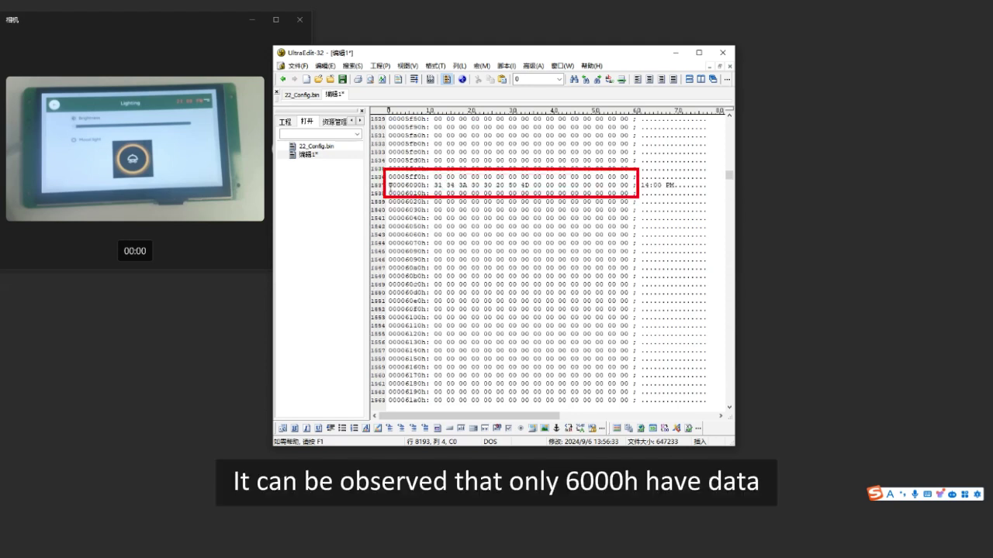
pyautogui.moveTo(387, 186); pyautogui.dragTo(628, 184)
pyautogui.click(617, 193)
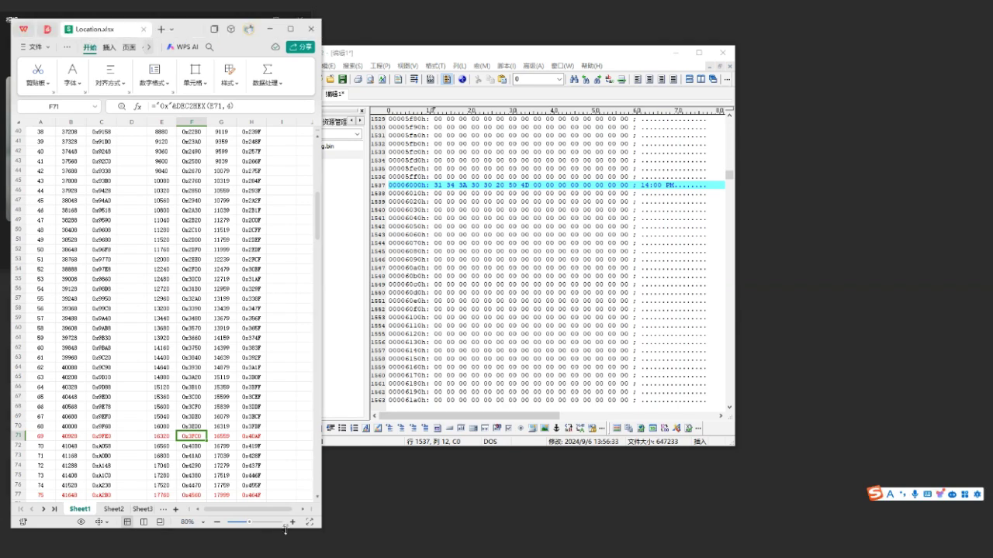
# Find the command 103 row covering 6000h in the spreadsheet, and enter the header 5AA5 F3 82 AFD0 as the SSCOM message
pyautogui.scroll(-13, 187, 310)
pyautogui.click(192, 387)
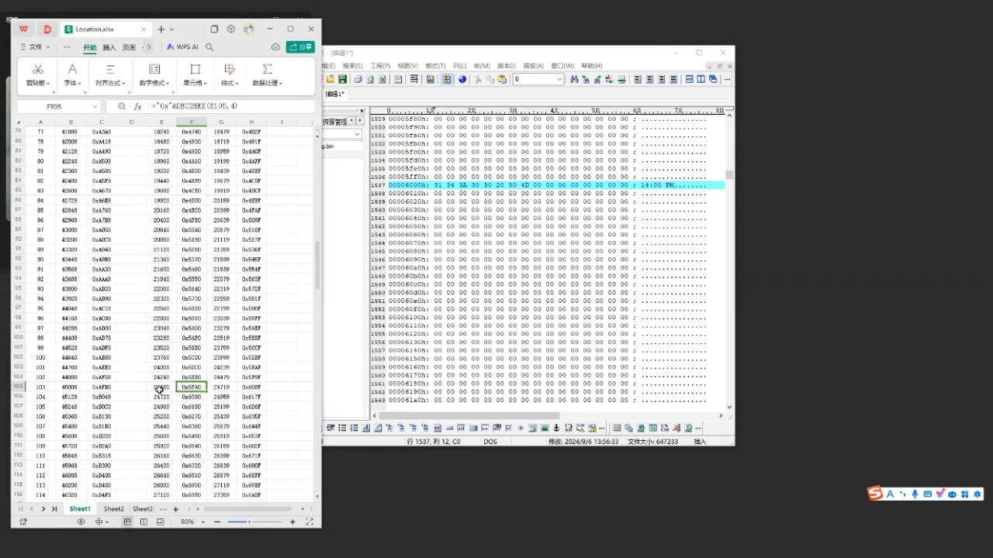
pyautogui.click(97, 388)
pyautogui.click(101, 388)
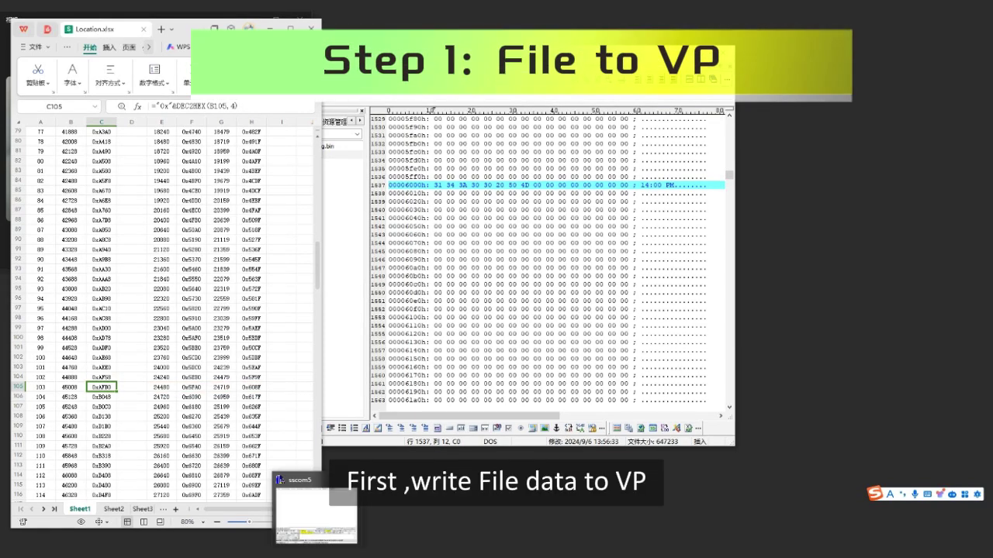
pyautogui.click(310, 505)
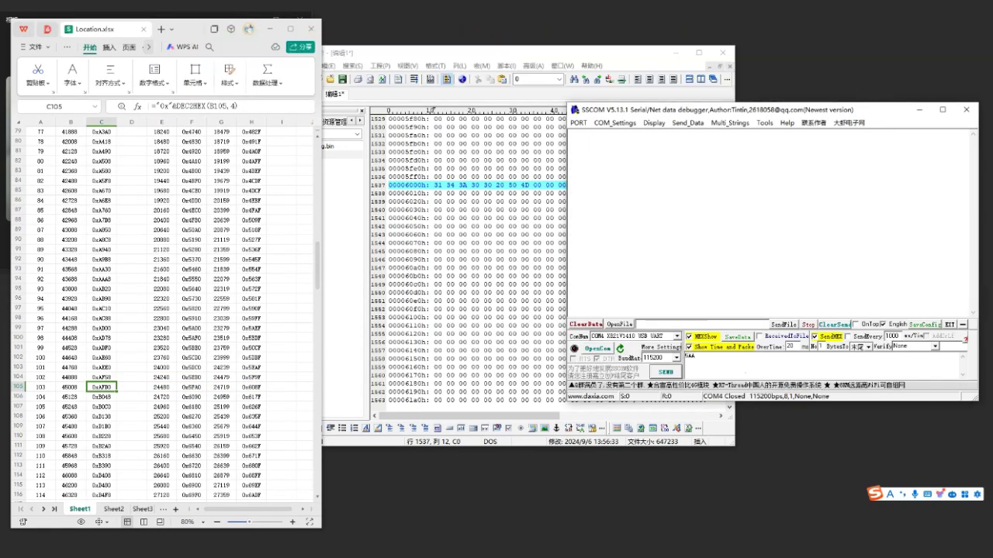
pyautogui.write('5 F3 82')
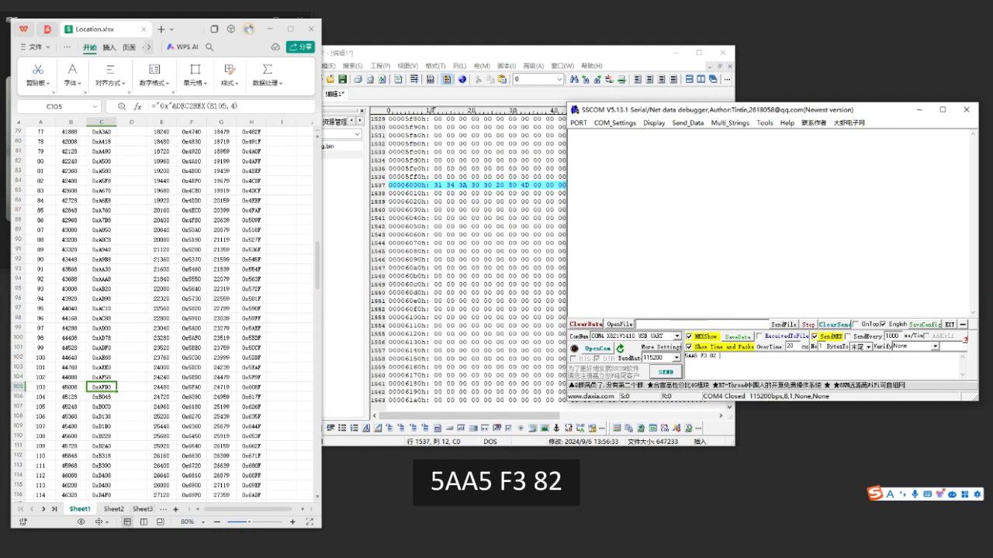
pyautogui.write(' AFD0')
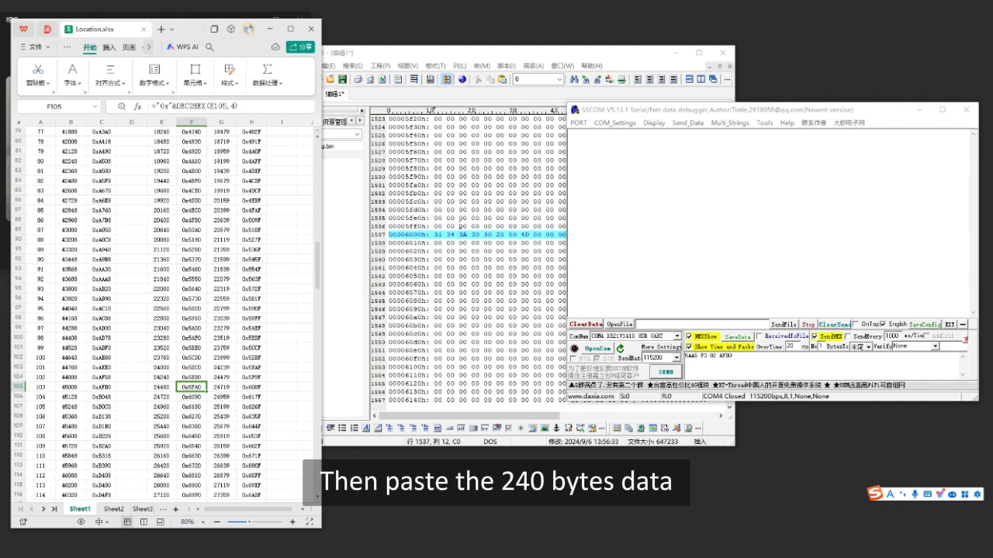
# Copy the 240 bytes of rows 5fa0h to 6080h after the AFD0 header in SSCOM and send the command
pyautogui.moveTo(436, 186); pyautogui.dragTo(629, 301)
pyautogui.click(738, 371)
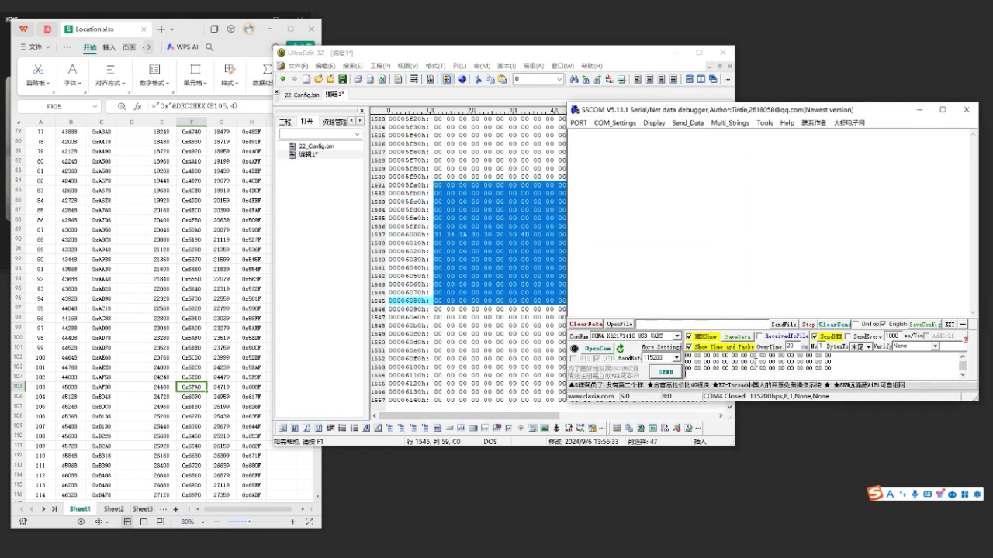
pyautogui.click(672, 374)
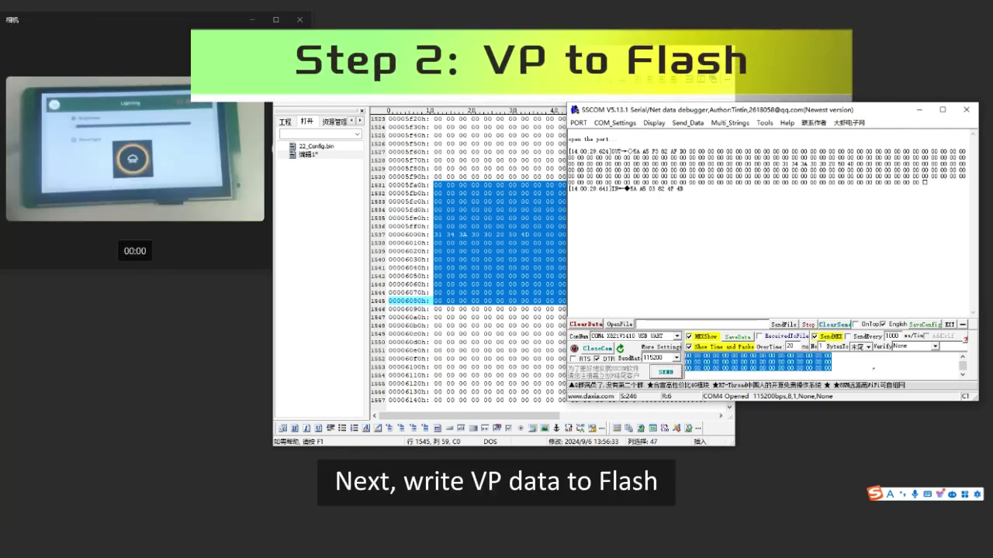
pyautogui.press('BackSpace')
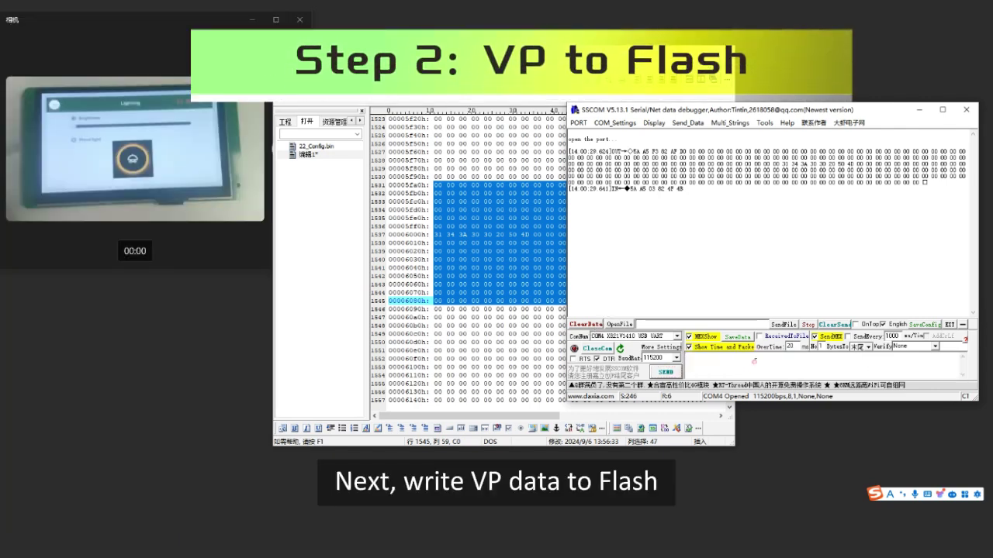
pyautogui.write('5AA5 0F 82 00AA 5A 02 0080')
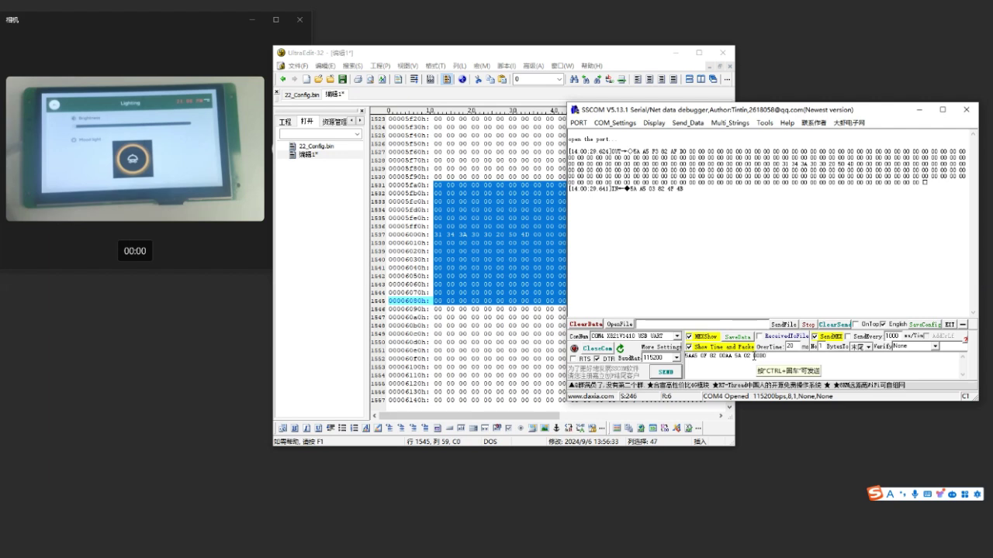
pyautogui.moveTo(753, 356); pyautogui.dragTo(773, 357)
pyautogui.click(773, 356)
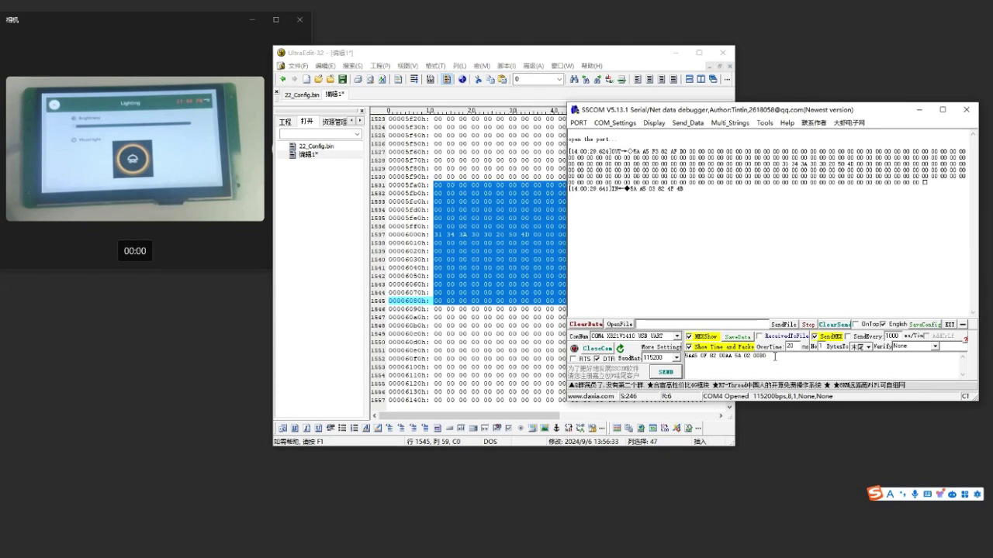
pyautogui.write('00')
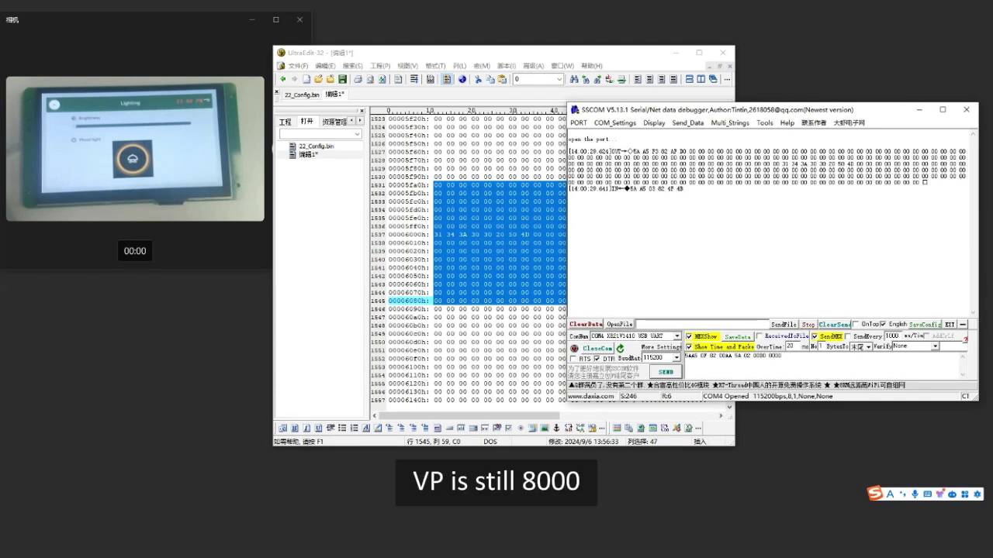
pyautogui.write(' 0000 000')
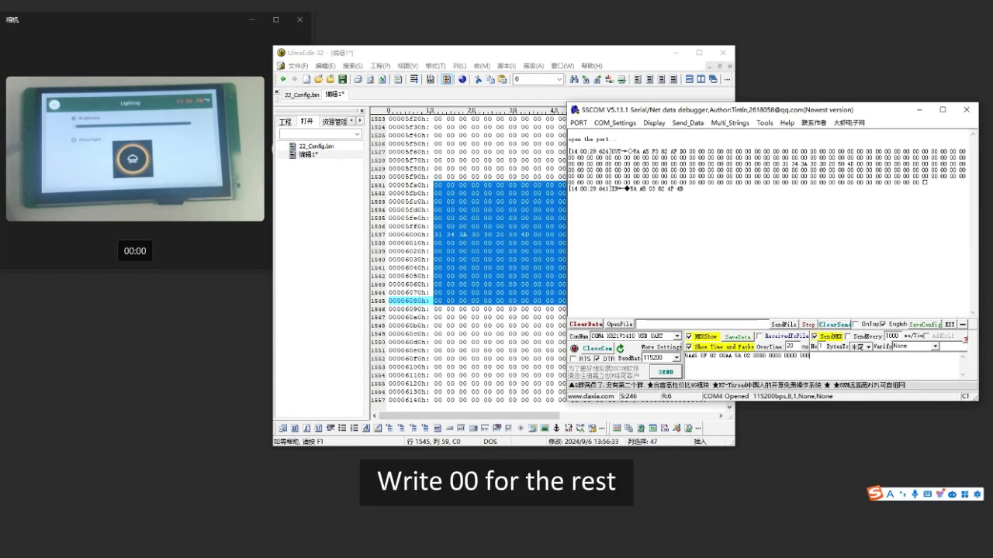
pyautogui.write('0 0000')
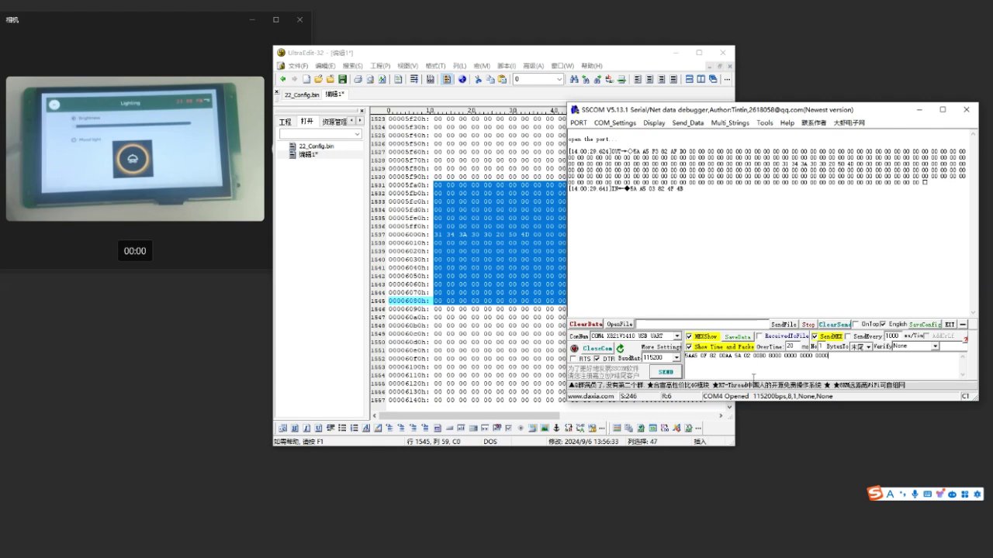
pyautogui.click(667, 372)
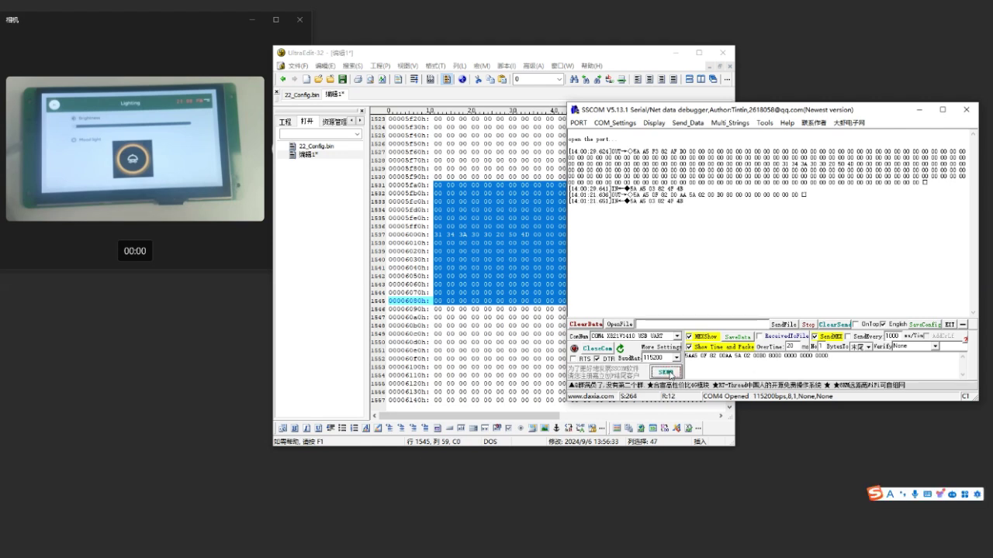
pyautogui.tripleClick(721, 356)
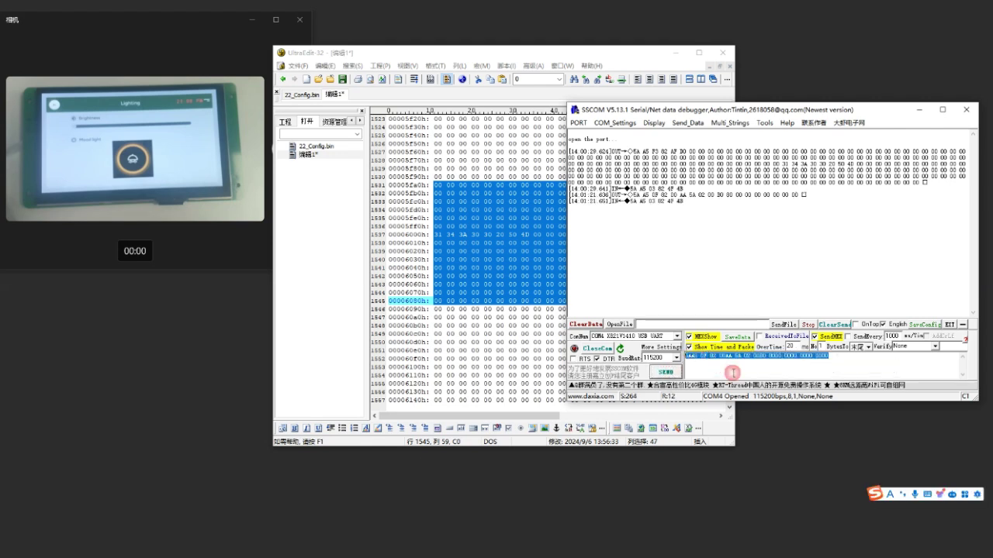
pyautogui.press('BackSpace')
pyautogui.write('5AA5 07 82 ')
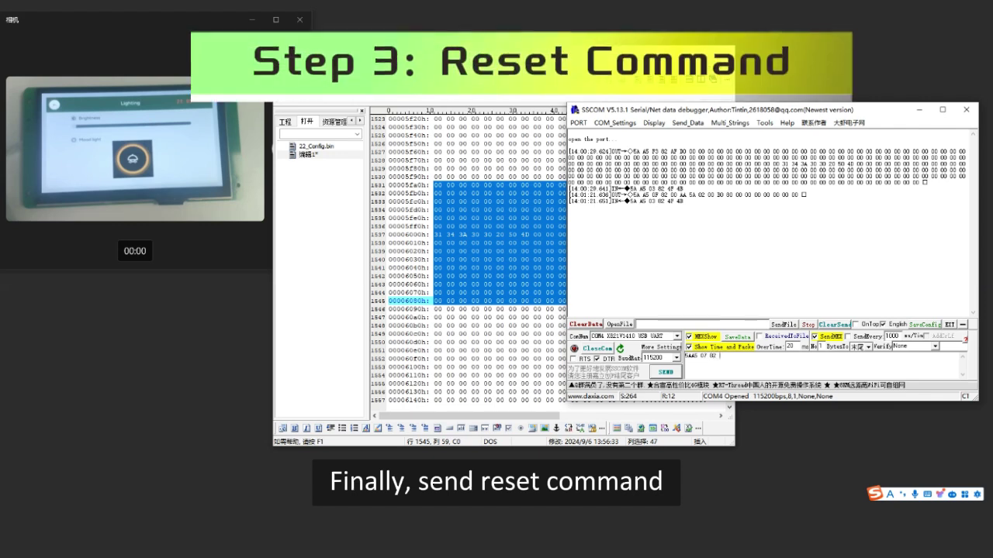
pyautogui.write('0004 55AA 5AA5')
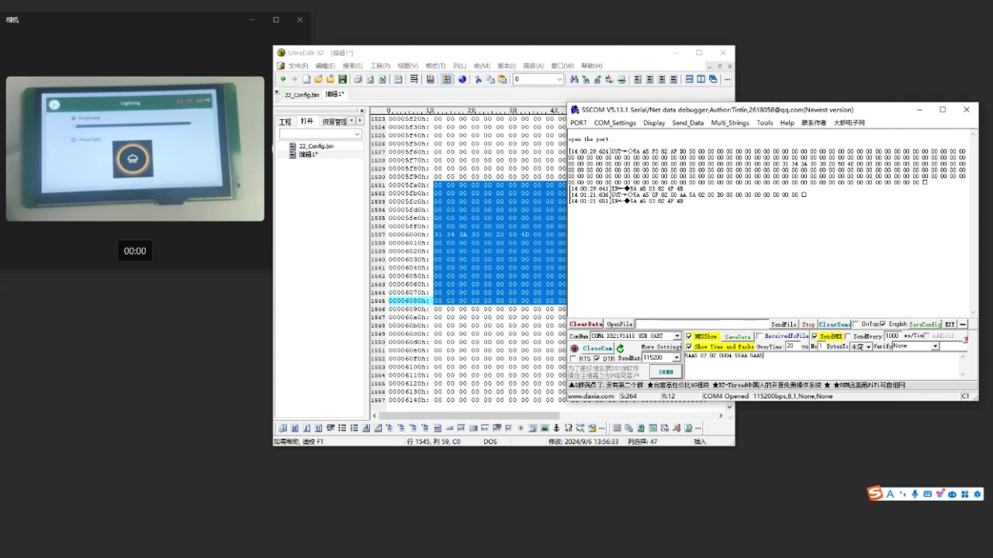
pyautogui.click(663, 372)
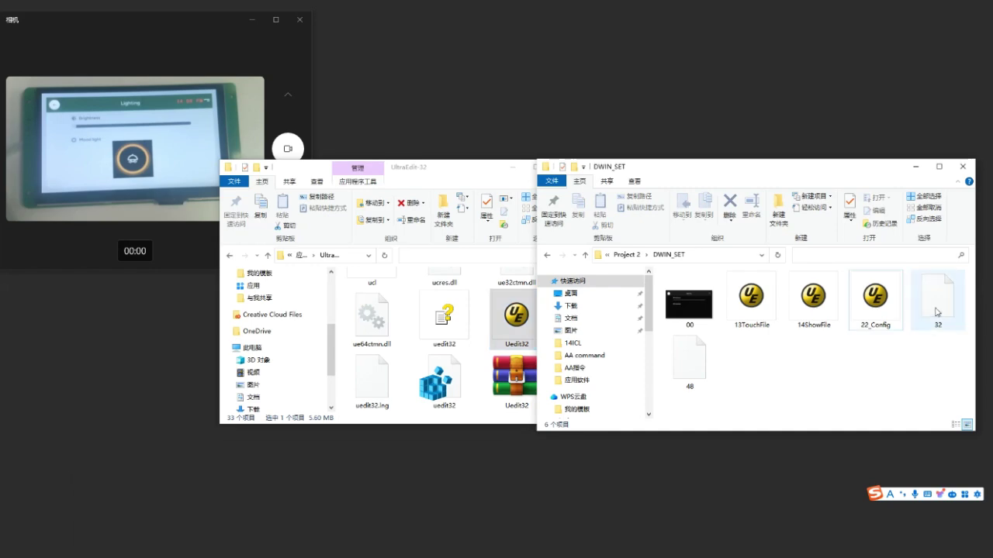
# Open the 32 ICL file from the DWIN_SET folder in UltraEdit
pyautogui.click(937, 301)
pyautogui.moveTo(936, 303); pyautogui.dragTo(514, 333)
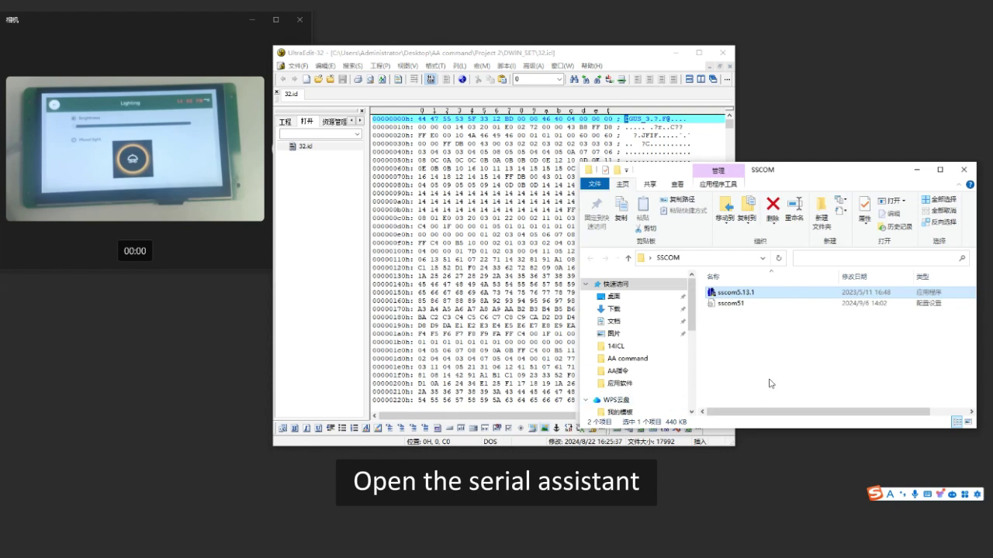
# Replace the sscom51 file in the SSCOM folder with the one from the 32ICL folder inside SSCOM_INI
pyautogui.click(769, 378)
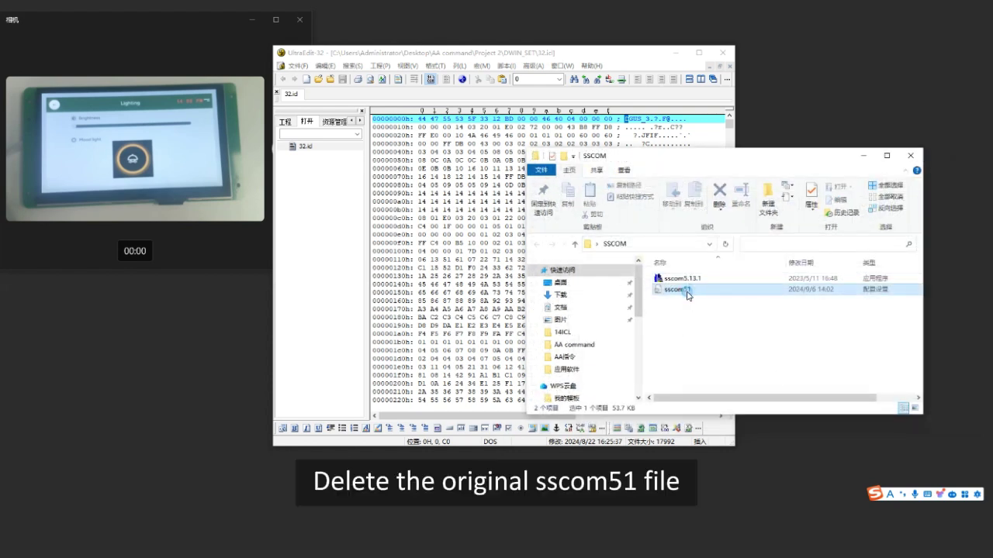
pyautogui.rightClick(688, 293)
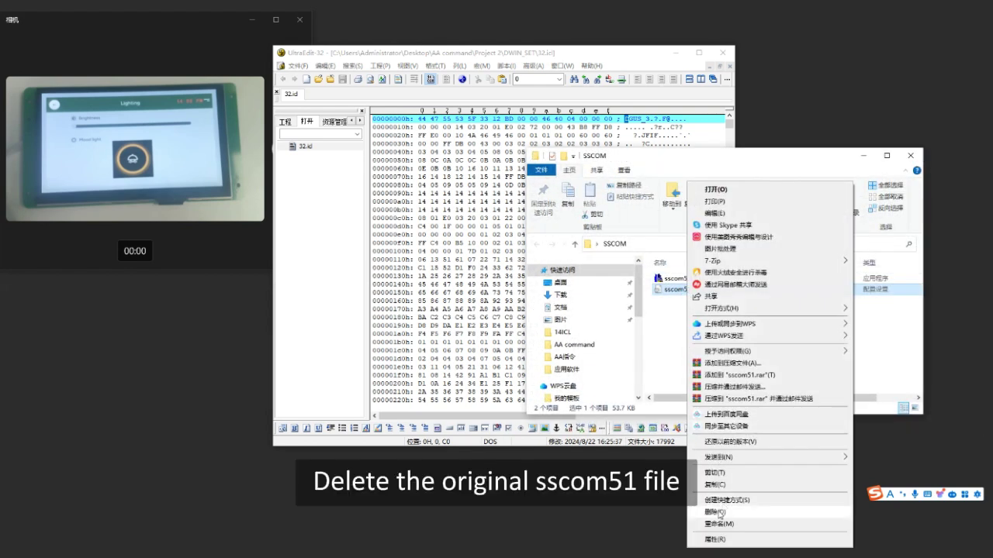
pyautogui.click(719, 512)
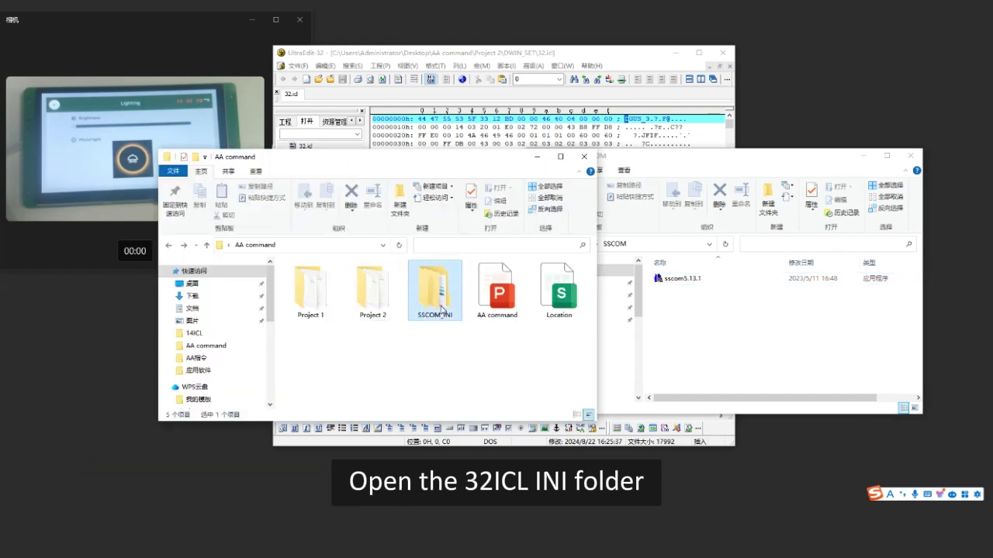
pyautogui.doubleClick(435, 291)
pyautogui.doubleClick(301, 291)
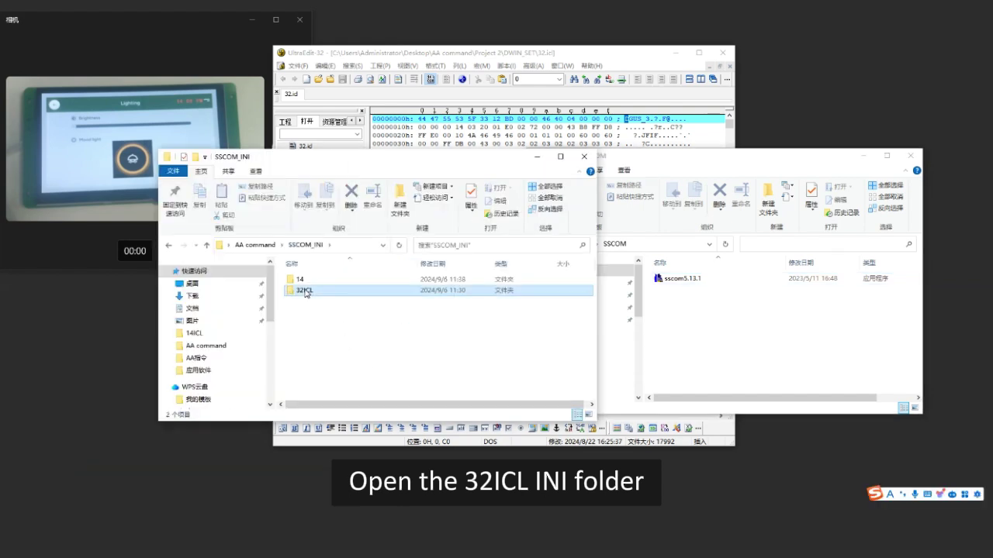
pyautogui.click(313, 280)
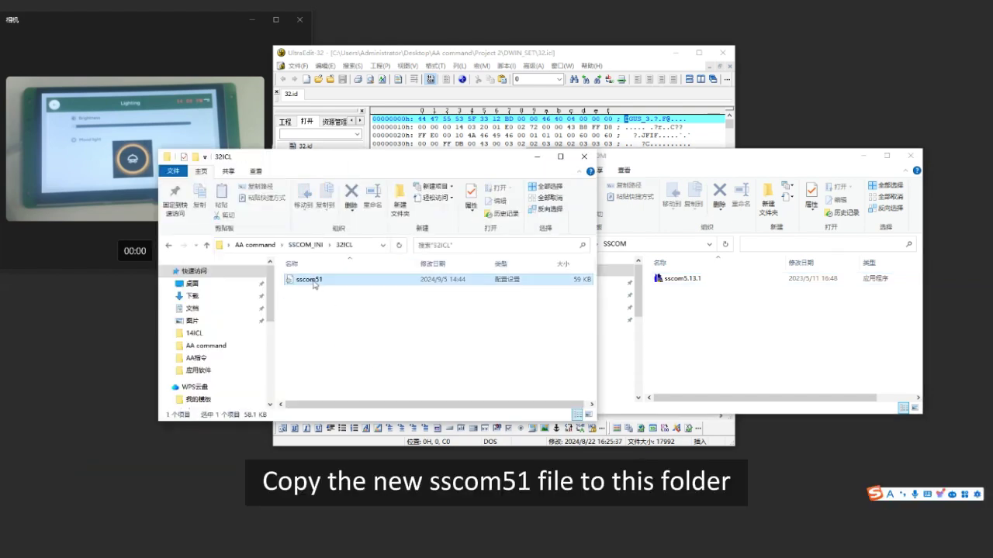
pyautogui.click(694, 302)
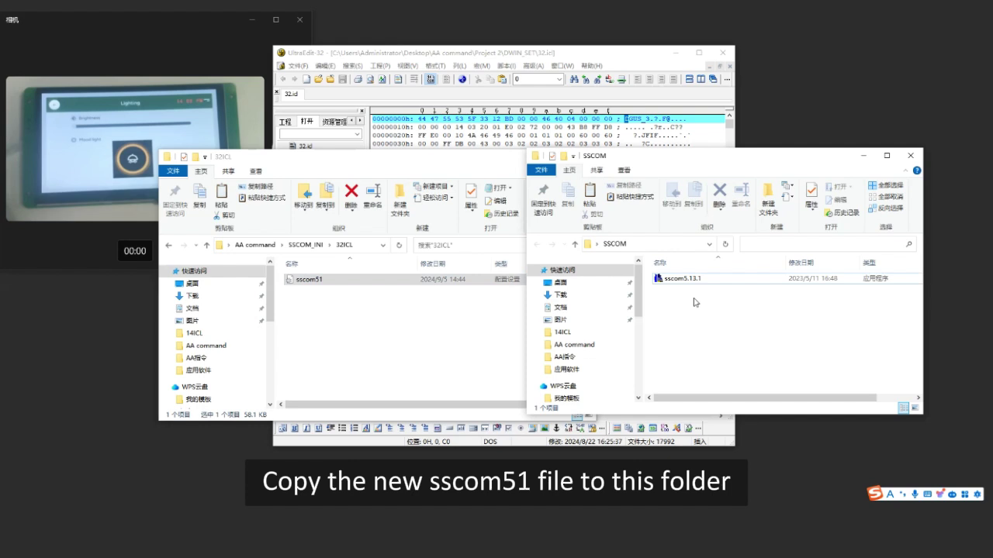
pyautogui.hotkey('ctrl', 'v')
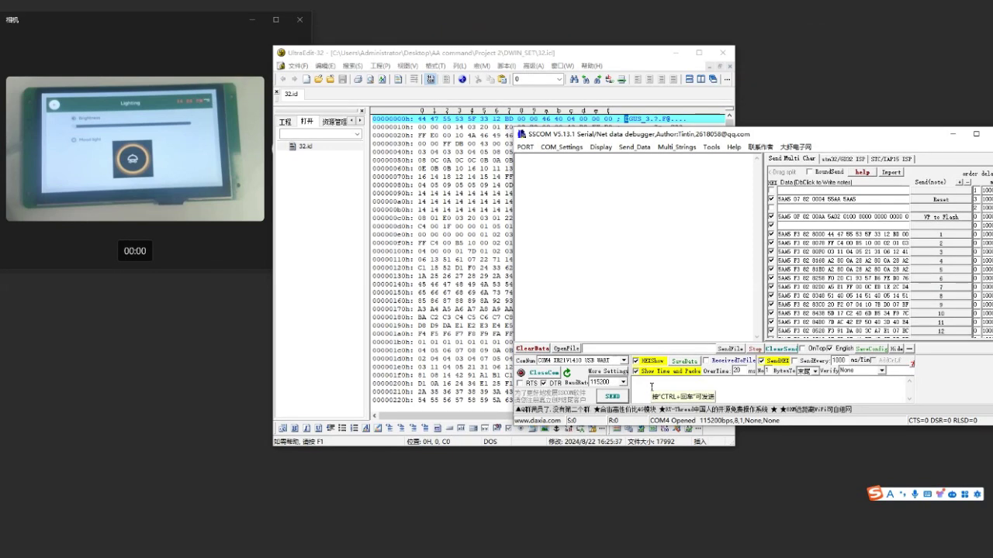
# Begin a new message with the write-command header 5AA5 F3 82 8000
pyautogui.write('5AA')
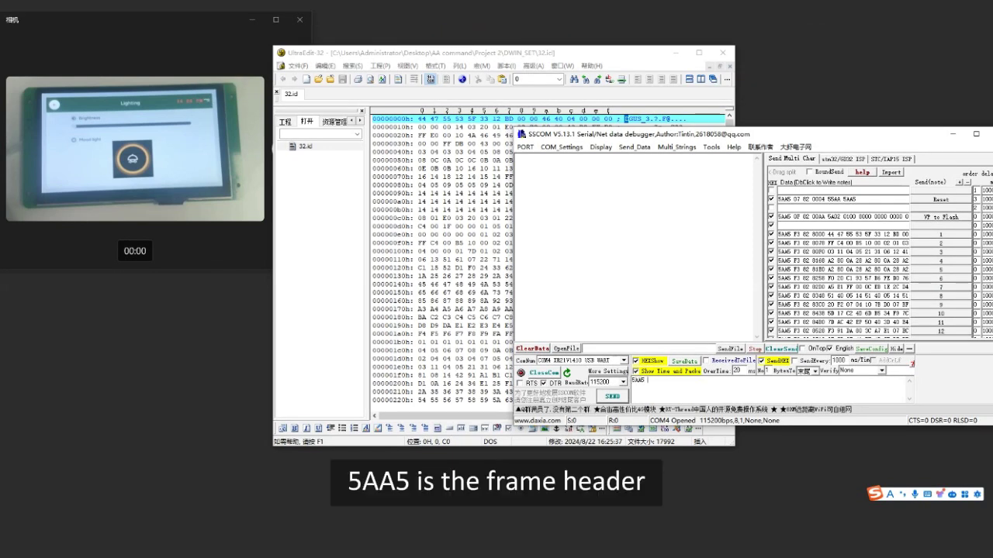
pyautogui.write('5 F3 ')
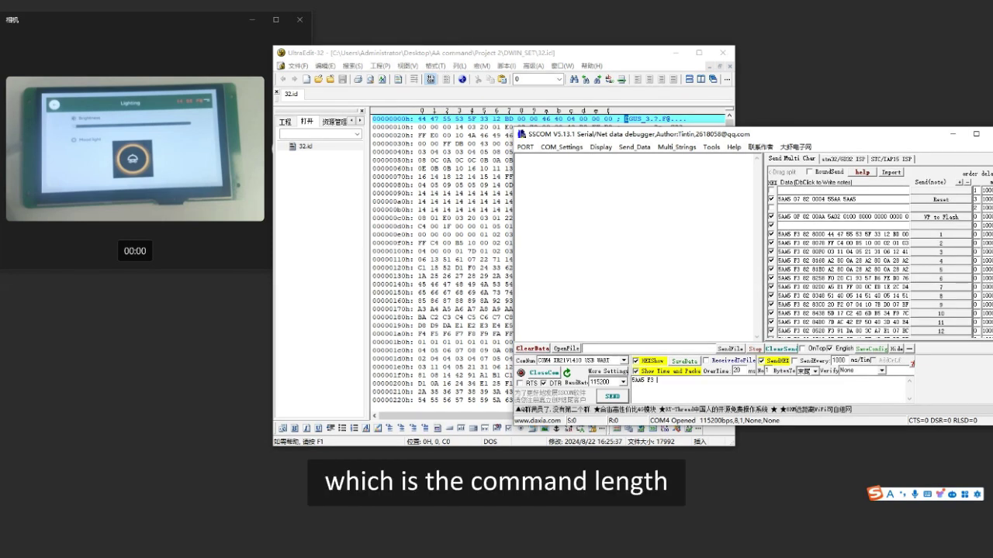
pyautogui.write('82')
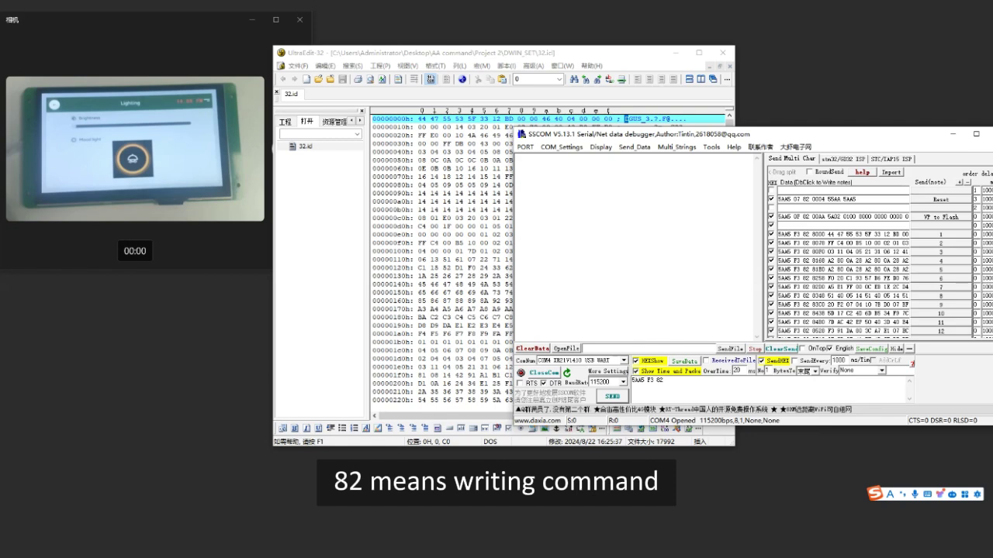
pyautogui.write(' 8')
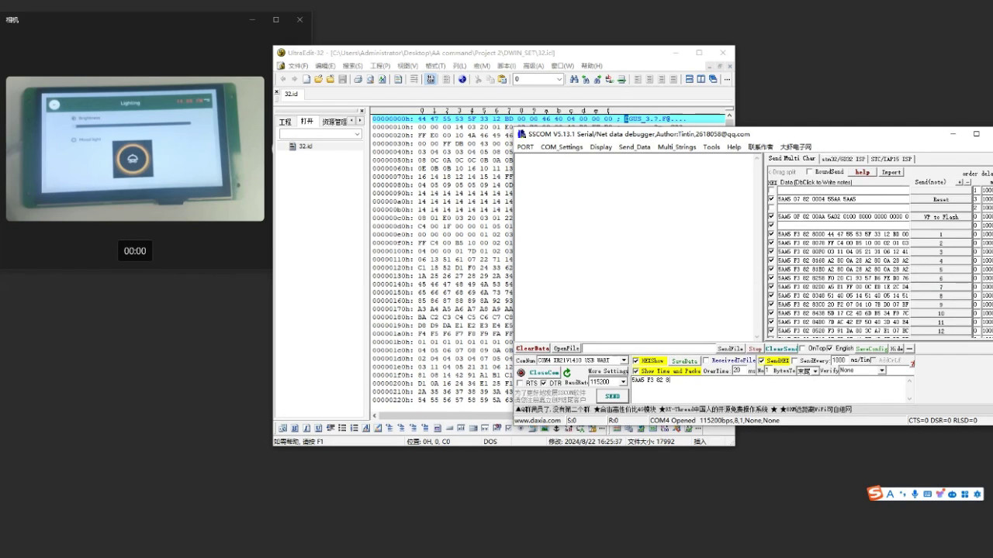
pyautogui.write('000')
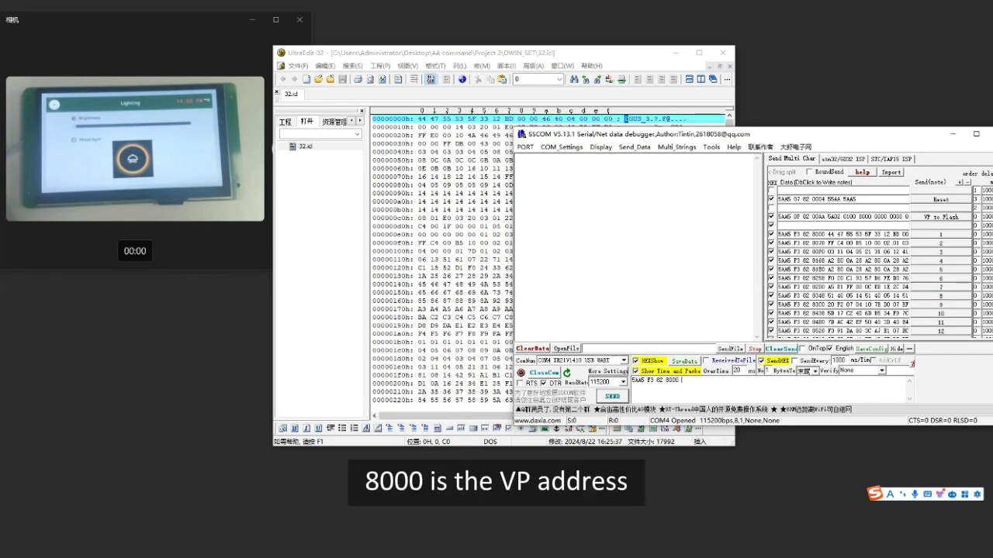
# Copy the entire hex view of the 32 ICL file into a new UltraEdit file and turn on column mode
pyautogui.click(959, 133)
pyautogui.hotkey('ctrl', 'a')
pyautogui.rightClick(486, 143)
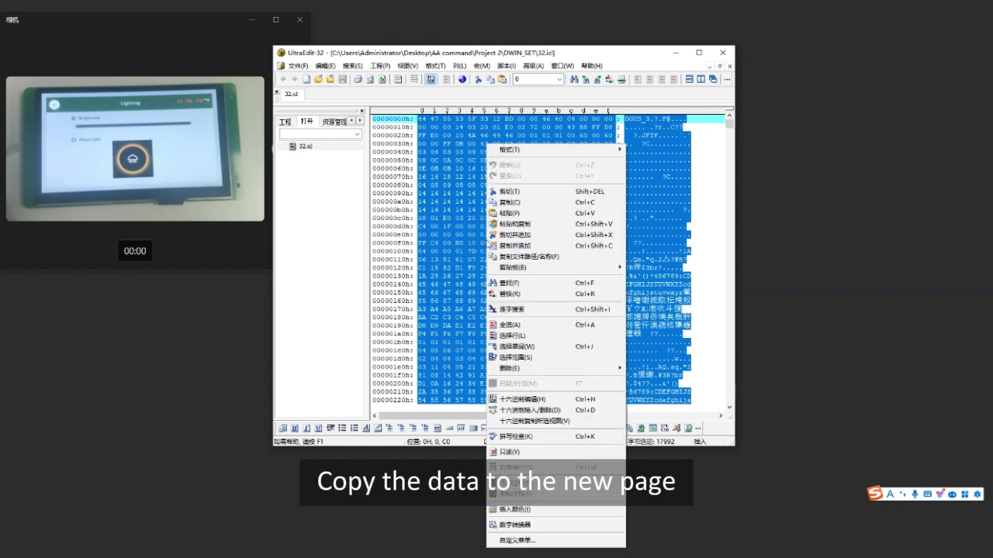
pyautogui.click(514, 422)
pyautogui.click(295, 66)
pyautogui.click(310, 79)
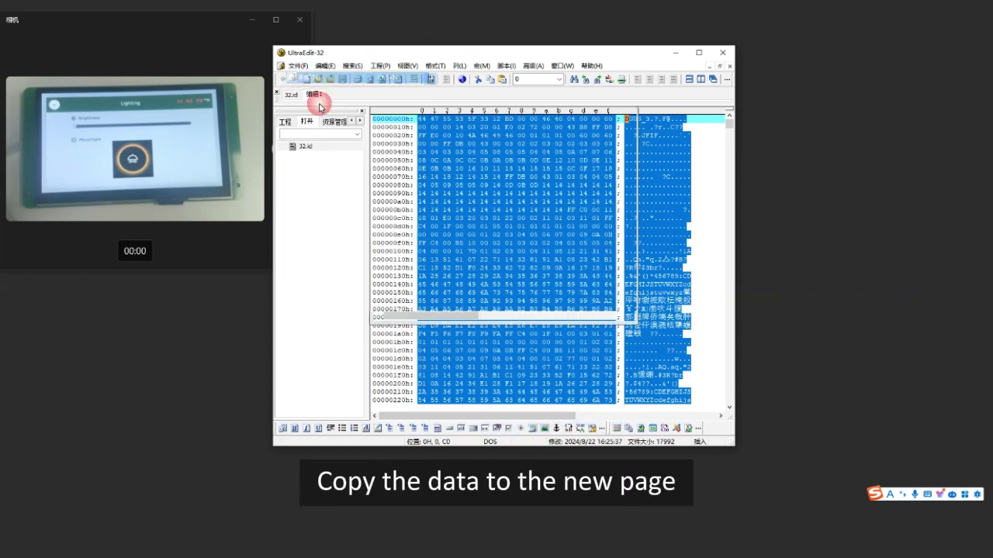
pyautogui.hotkey('ctrl', 'v')
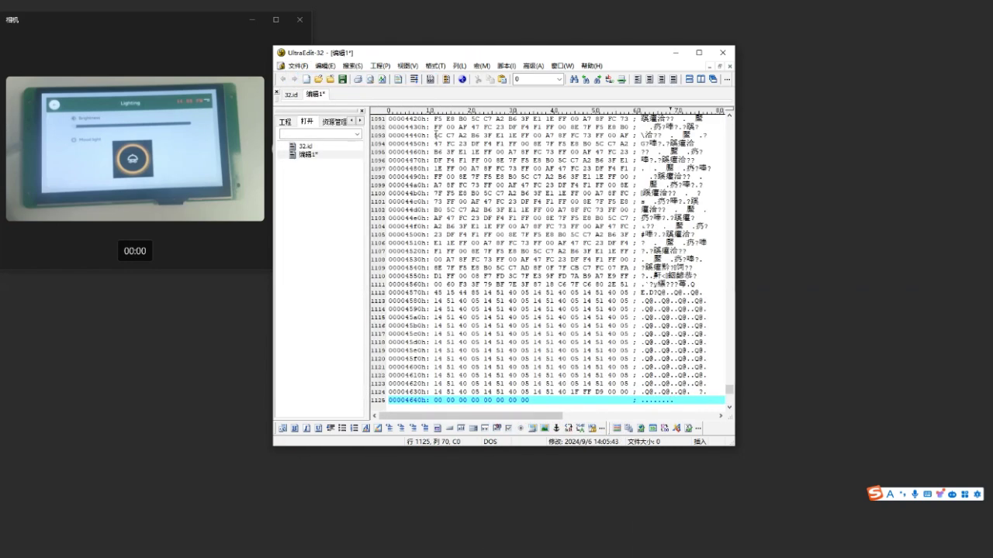
pyautogui.click(459, 66)
pyautogui.click(480, 74)
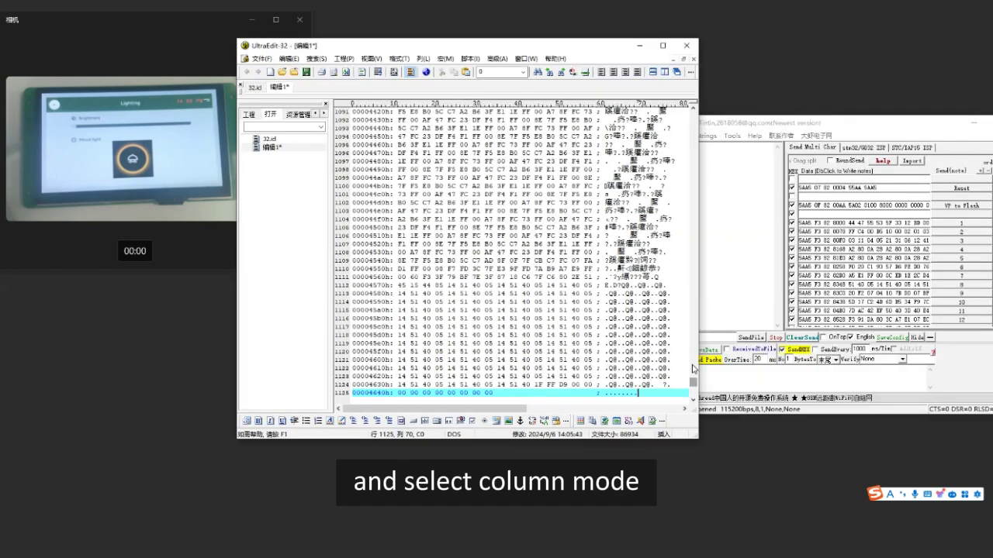
# Append the first 240 bytes, hex lines 1 to 15 of the new file, to the SSCOM message and send it
pyautogui.hotkey('ctrl', 'Home')
pyautogui.moveTo(397, 111); pyautogui.dragTo(594, 225)
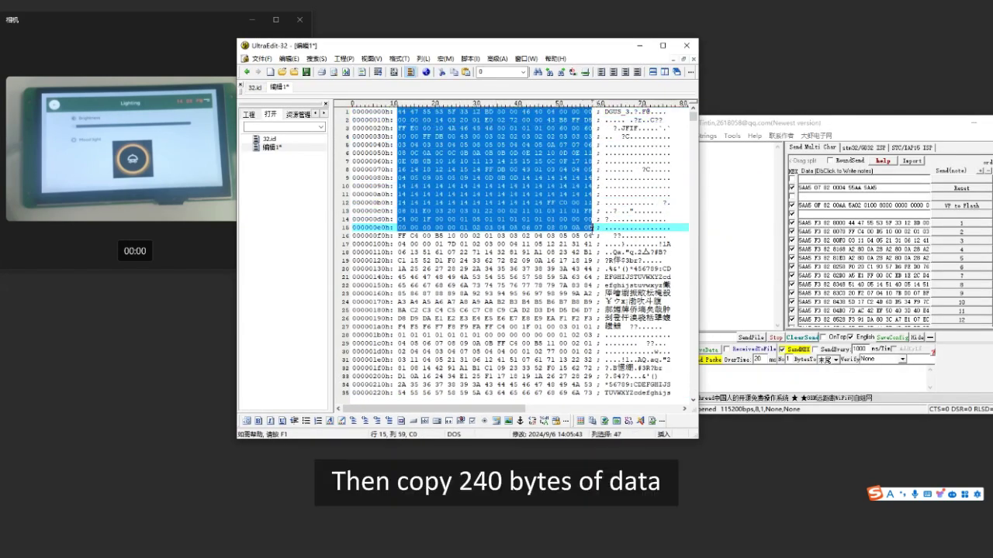
pyautogui.hotkey('ctrl', 'c')
pyautogui.click(775, 374)
pyautogui.hotkey('ctrl', 'v')
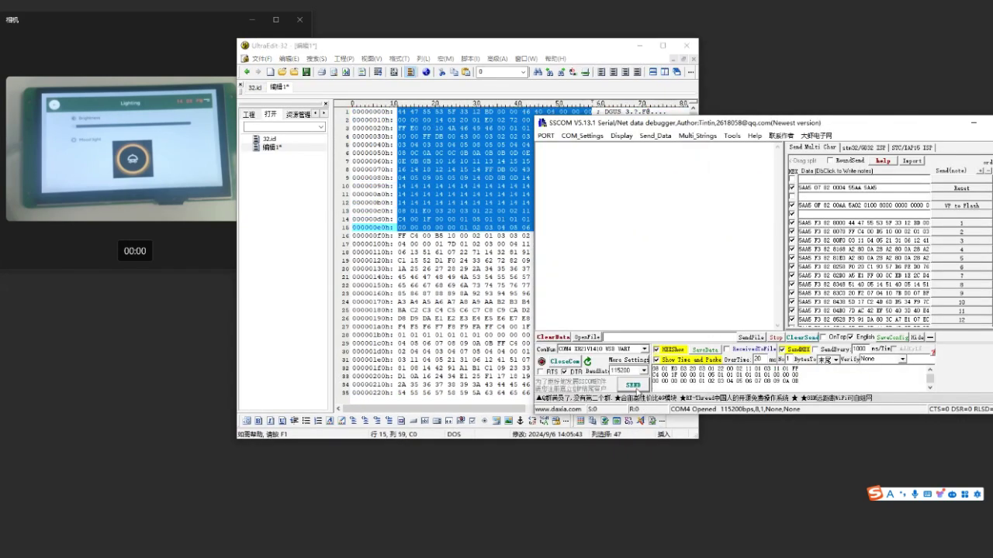
pyautogui.click(634, 386)
# Strip the message down to 5AA5 F3 82, check the second command's row in Location.xlsx, and append VP address 8078
pyautogui.moveTo(799, 381); pyautogui.dragTo(686, 368)
pyautogui.press('BackSpace')
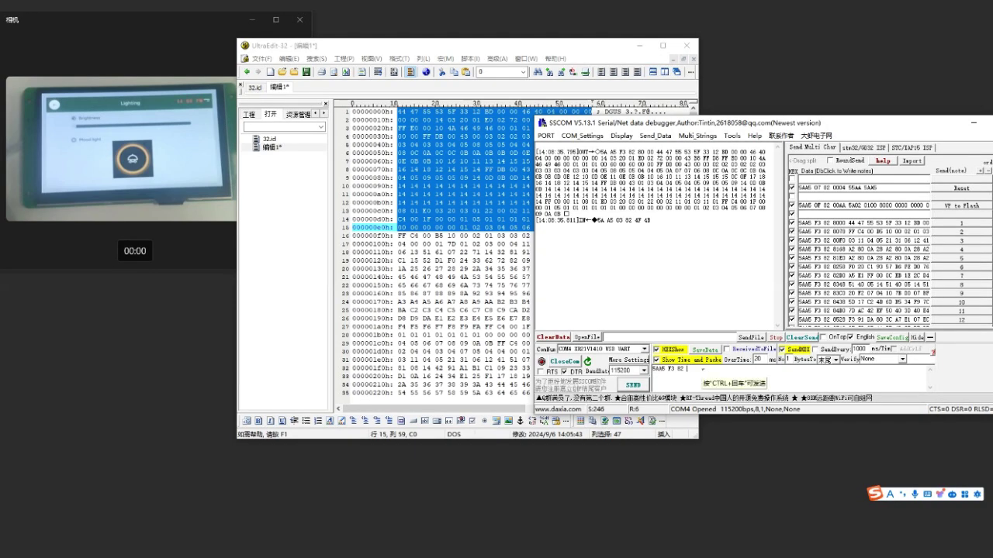
pyautogui.hotkey('alt', 'Tab')
pyautogui.scroll(20, 255, 328)
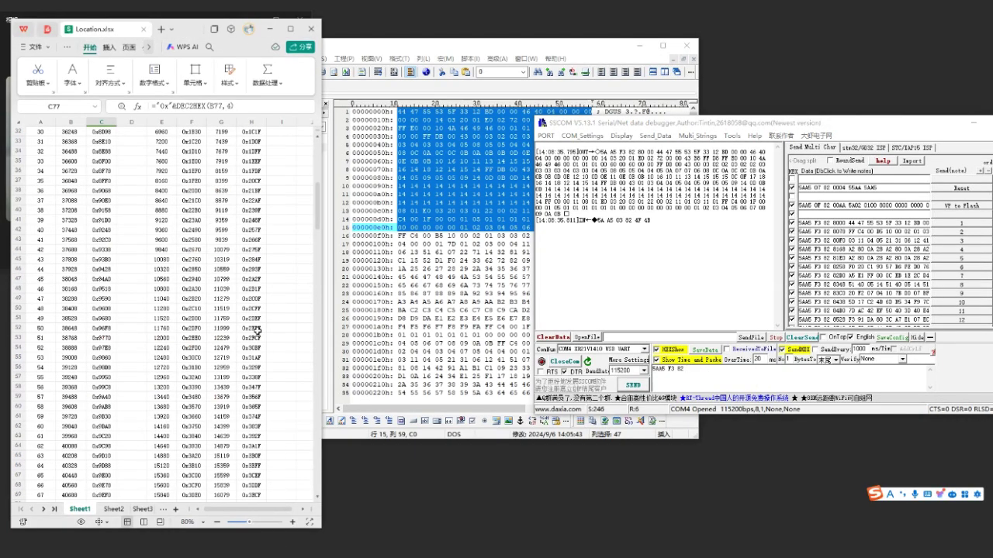
pyautogui.click(191, 161)
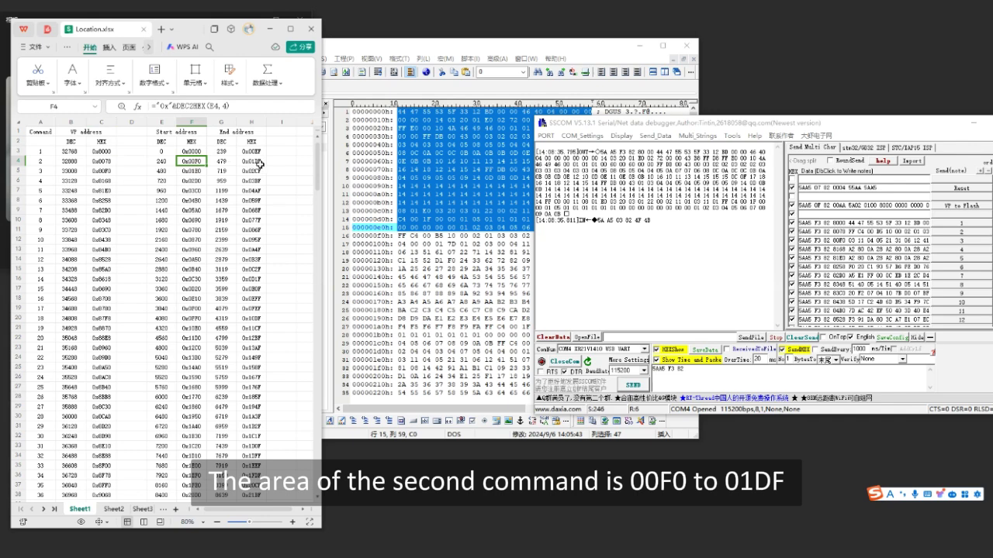
pyautogui.click(260, 162)
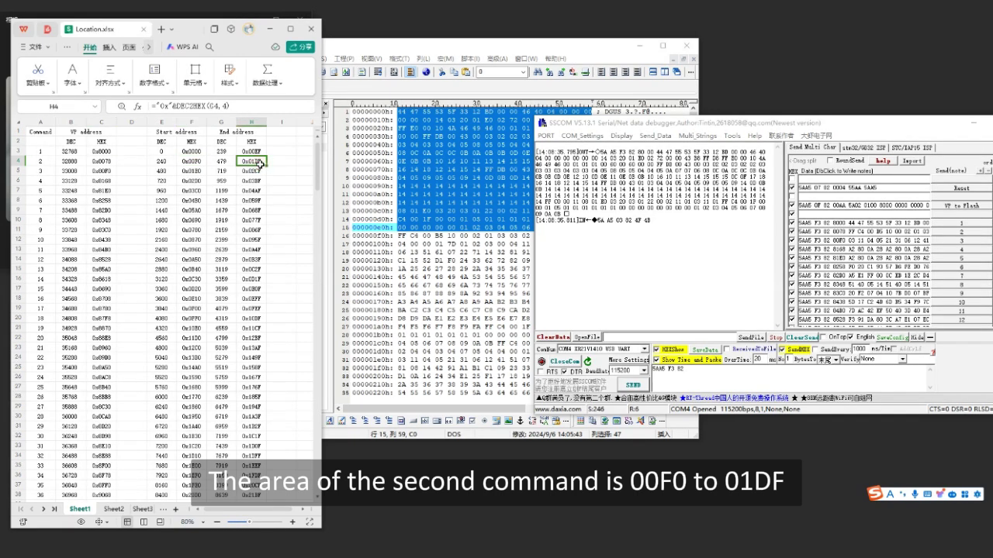
pyautogui.click(698, 376)
pyautogui.write('80')
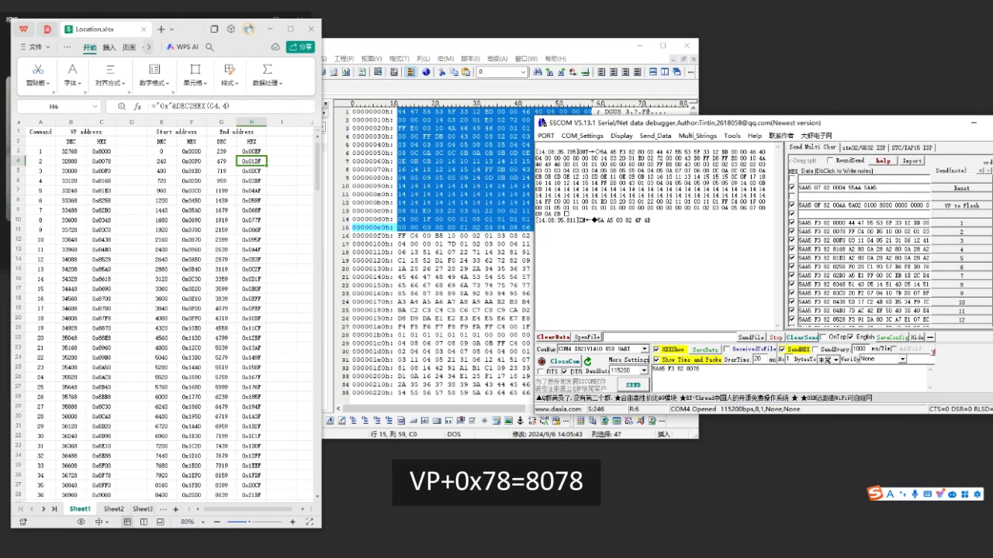
pyautogui.write('78')
# Append the next 240 bytes, hex lines 16 to 30, to the message and send it
pyautogui.click(432, 235)
pyautogui.moveTo(433, 235); pyautogui.dragTo(626, 353)
pyautogui.click(771, 382)
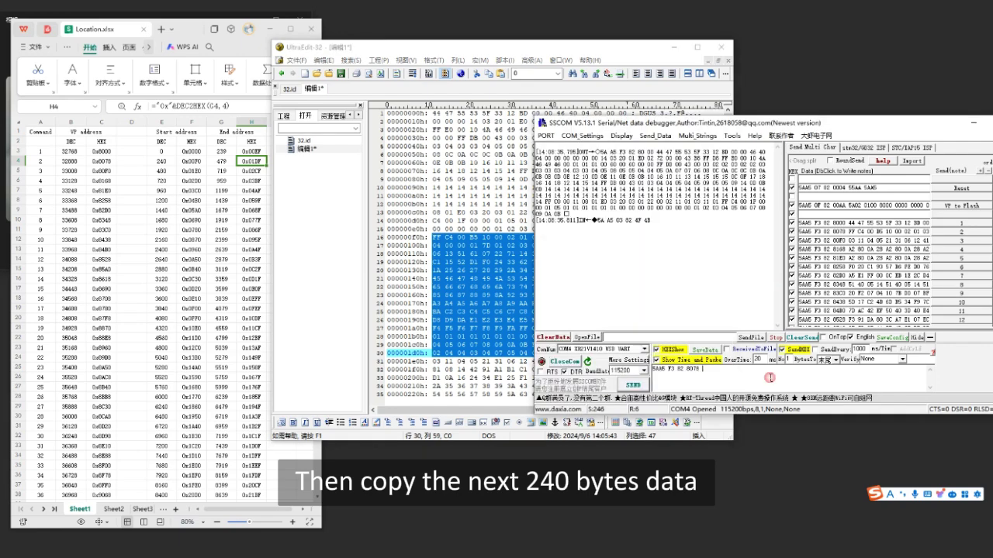
pyautogui.hotkey('ctrl', 'v')
pyautogui.click(635, 386)
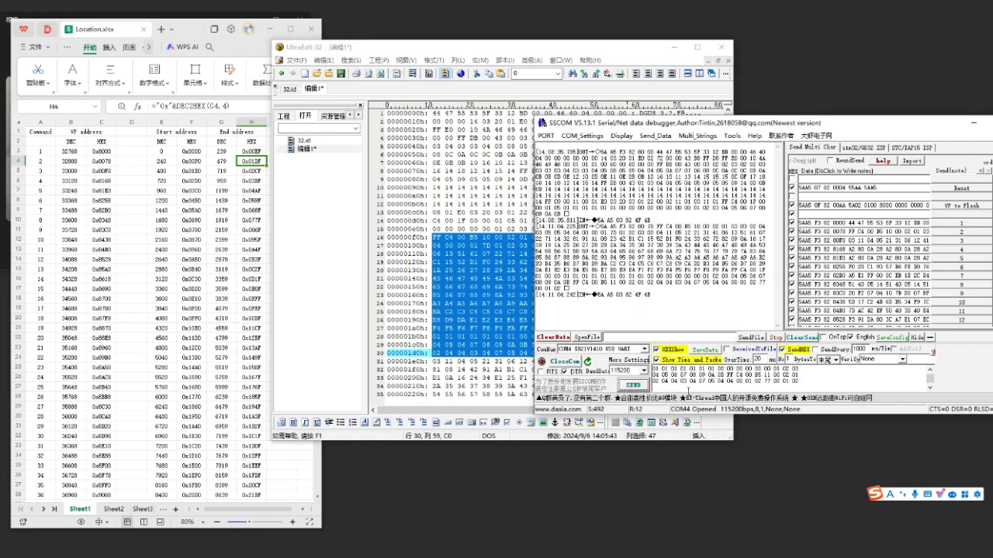
# Send the stored data-writing commands 4 to 74 one by one from the multi-string list
pyautogui.click(729, 110)
pyautogui.scroll(-20, 729, 232)
pyautogui.scroll(-20, 729, 289)
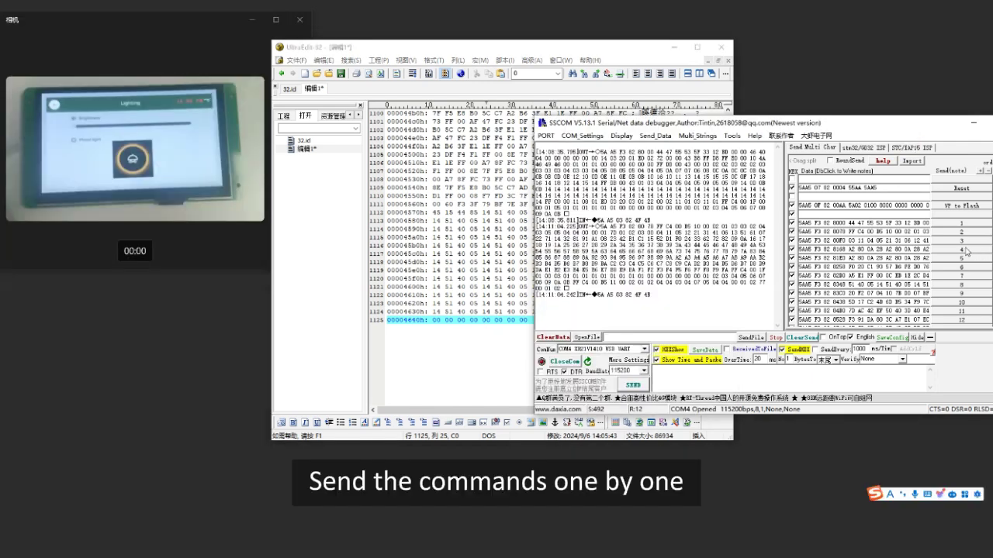
pyautogui.click(963, 250)
pyautogui.click(963, 258)
pyautogui.click(962, 267)
pyautogui.click(963, 275)
pyautogui.click(963, 285)
pyautogui.click(963, 293)
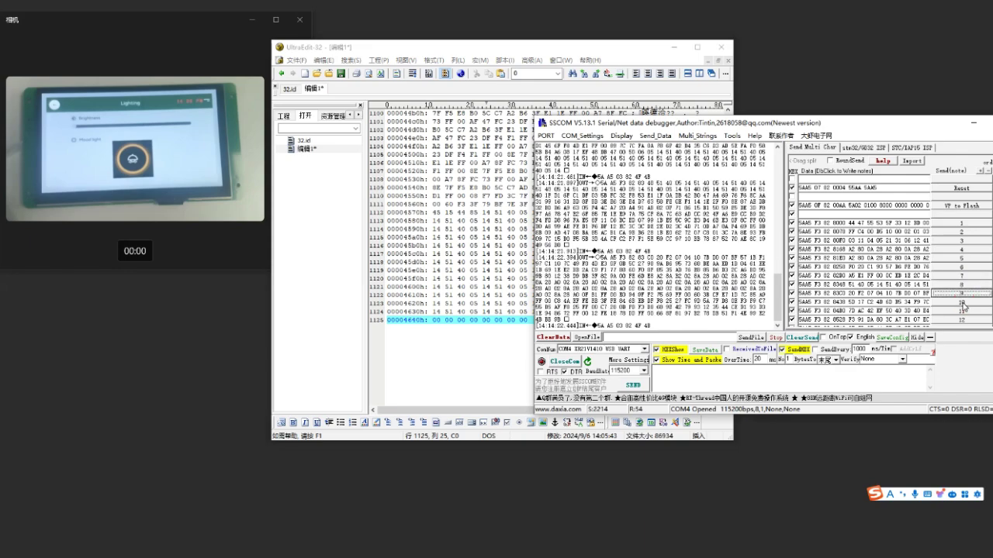
pyautogui.click(963, 302)
pyautogui.click(963, 310)
pyautogui.click(964, 318)
pyautogui.scroll(-4, 964, 314)
pyautogui.click(964, 228)
pyautogui.click(964, 238)
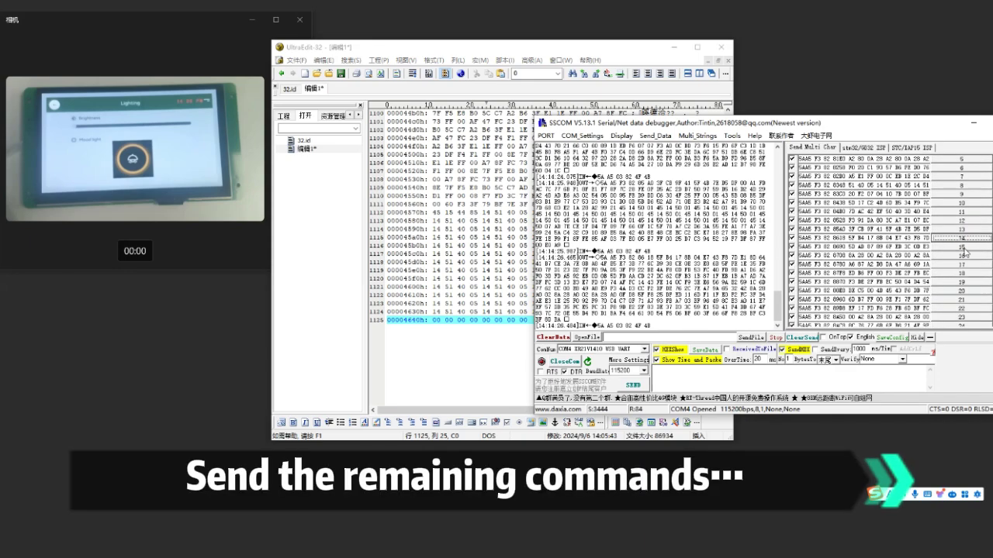
pyautogui.click(964, 250)
pyautogui.click(964, 258)
pyautogui.click(964, 267)
pyautogui.click(963, 276)
pyautogui.click(963, 284)
pyautogui.click(964, 294)
pyautogui.click(962, 302)
pyautogui.click(962, 310)
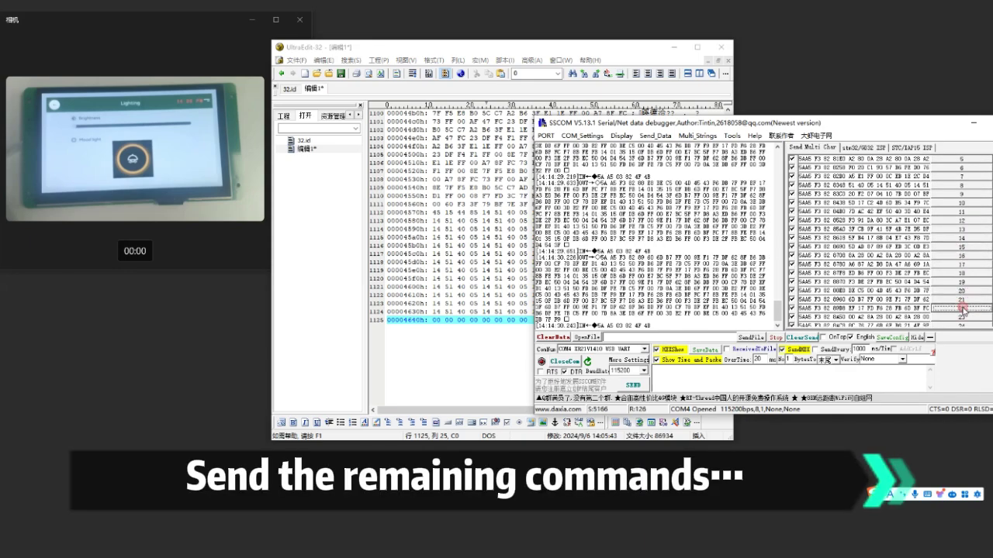
pyautogui.click(962, 318)
pyautogui.scroll(-5, 962, 314)
pyautogui.click(964, 177)
pyautogui.click(964, 186)
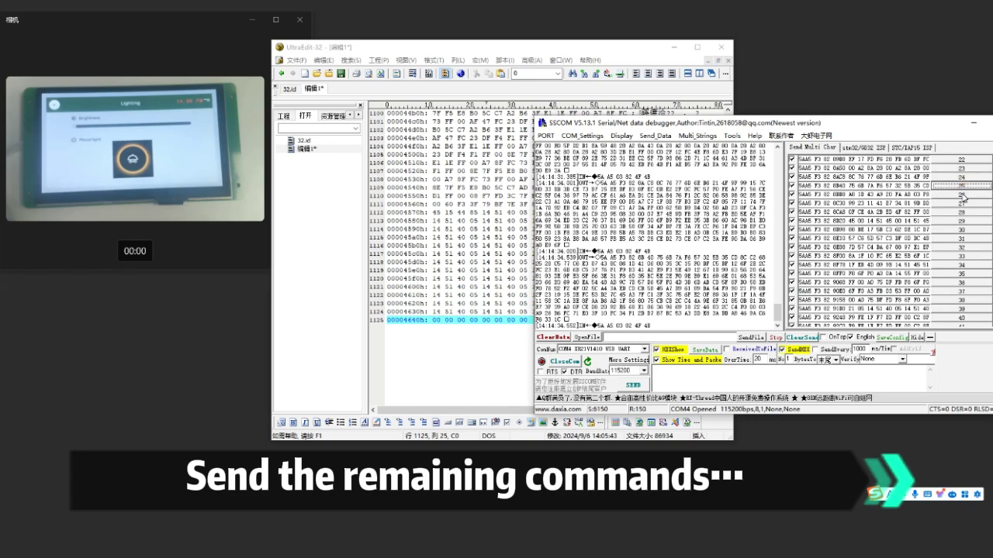
pyautogui.click(964, 194)
pyautogui.click(964, 203)
pyautogui.click(965, 212)
pyautogui.click(965, 220)
pyautogui.click(965, 230)
pyautogui.click(966, 238)
pyautogui.click(967, 246)
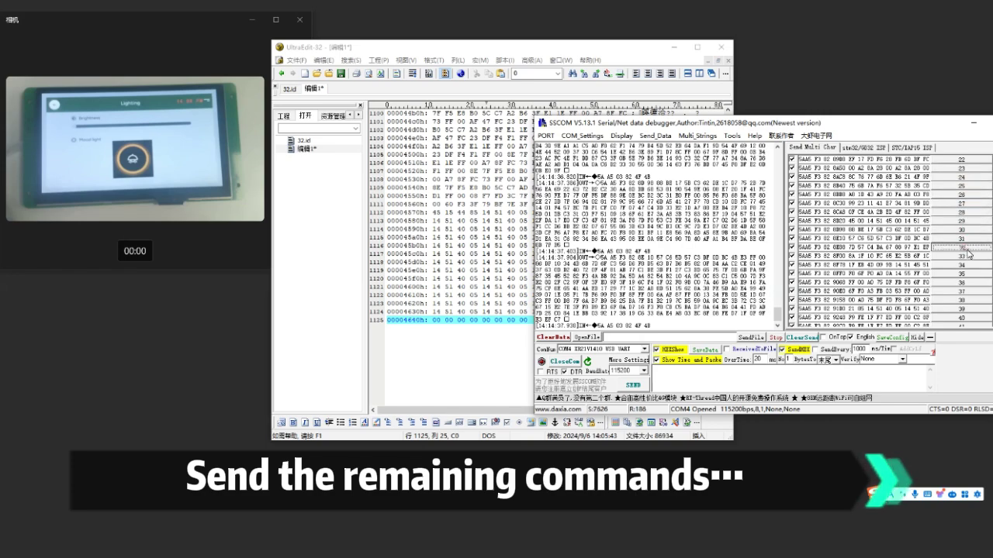
pyautogui.click(965, 256)
pyautogui.click(965, 264)
pyautogui.click(965, 273)
pyautogui.click(965, 282)
pyautogui.click(964, 291)
pyautogui.click(963, 300)
pyautogui.click(964, 308)
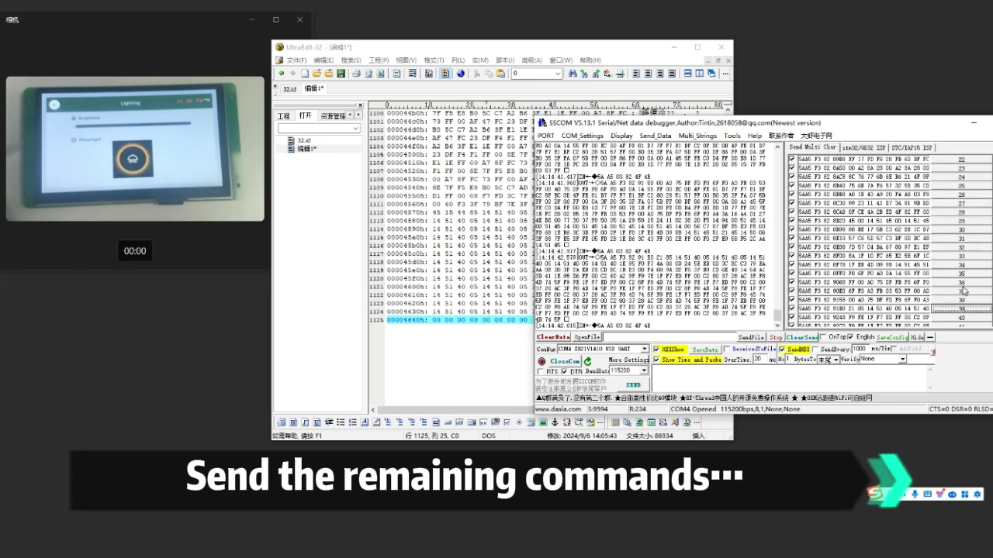
pyautogui.scroll(-4, 964, 290)
pyautogui.click(962, 219)
pyautogui.click(963, 228)
pyautogui.click(964, 236)
pyautogui.click(965, 245)
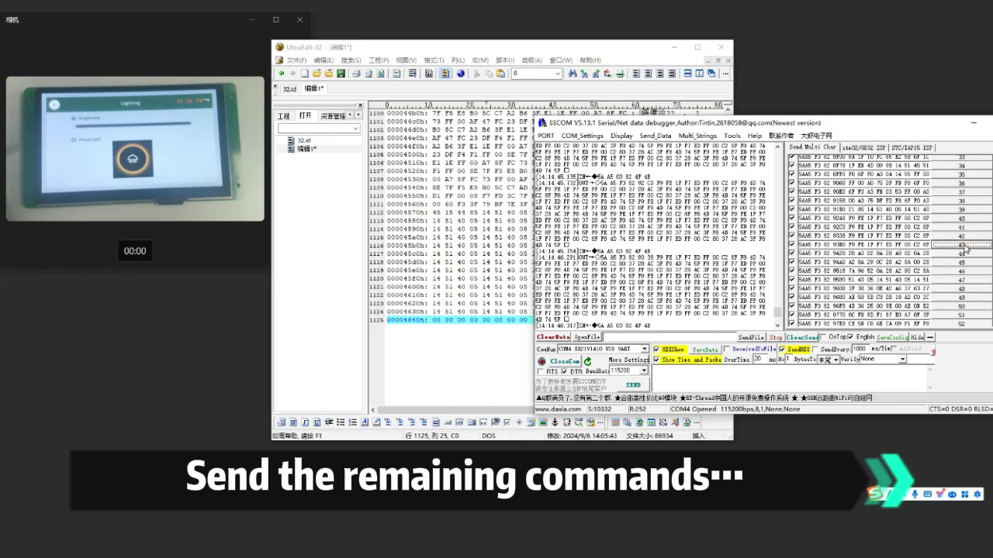
pyautogui.click(966, 253)
pyautogui.click(966, 262)
pyautogui.click(966, 271)
pyautogui.click(966, 279)
pyautogui.click(967, 289)
pyautogui.click(968, 297)
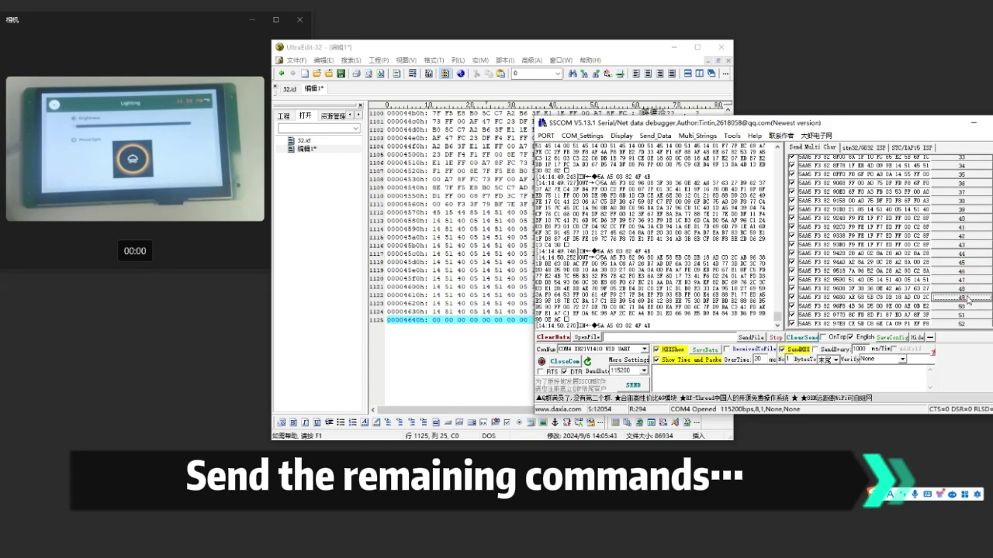
pyautogui.scroll(-4, 967, 300)
pyautogui.click(965, 208)
pyautogui.click(965, 215)
pyautogui.click(965, 224)
pyautogui.click(965, 232)
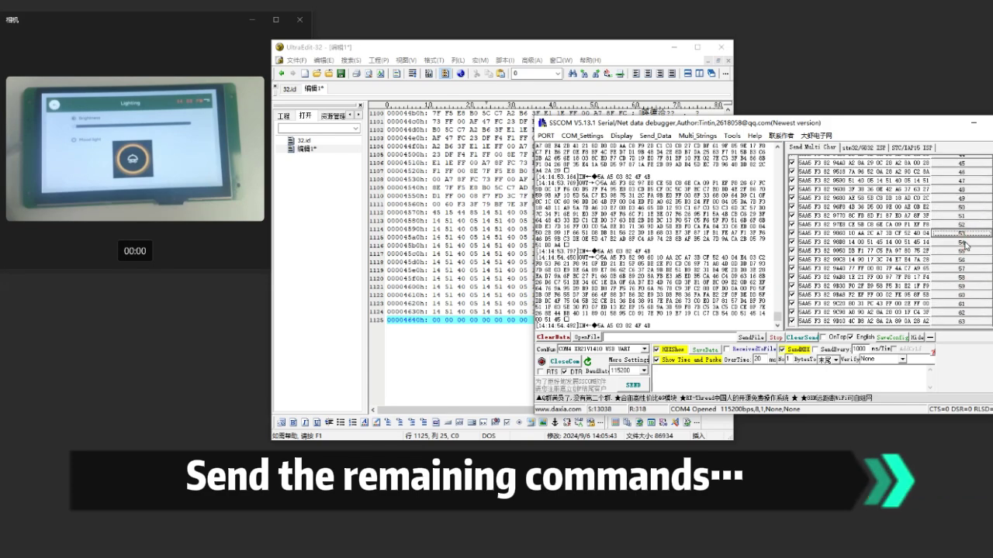
pyautogui.click(965, 241)
pyautogui.click(965, 249)
pyautogui.click(965, 258)
pyautogui.click(965, 267)
pyautogui.click(966, 276)
pyautogui.click(965, 286)
pyautogui.click(965, 294)
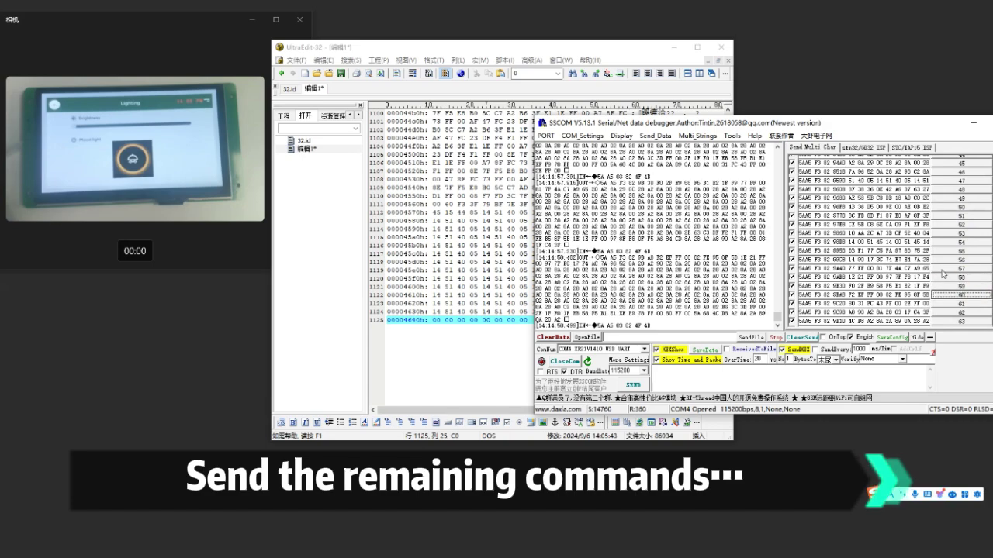
pyautogui.scroll(-4, 943, 273)
pyautogui.click(966, 205)
pyautogui.click(966, 214)
pyautogui.click(965, 222)
pyautogui.click(965, 231)
pyautogui.click(965, 240)
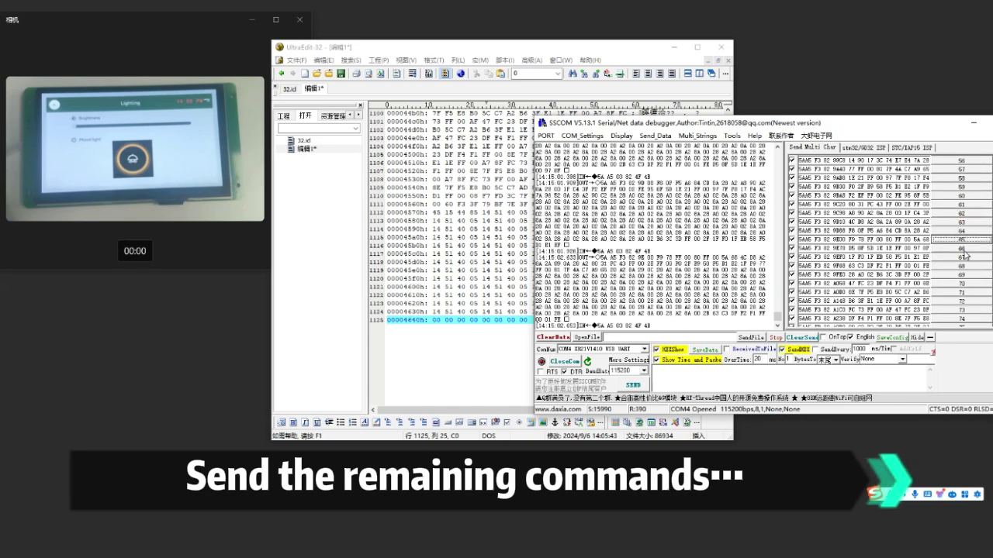
pyautogui.click(966, 248)
pyautogui.click(966, 257)
pyautogui.click(965, 266)
pyautogui.click(966, 274)
pyautogui.click(966, 284)
pyautogui.click(966, 293)
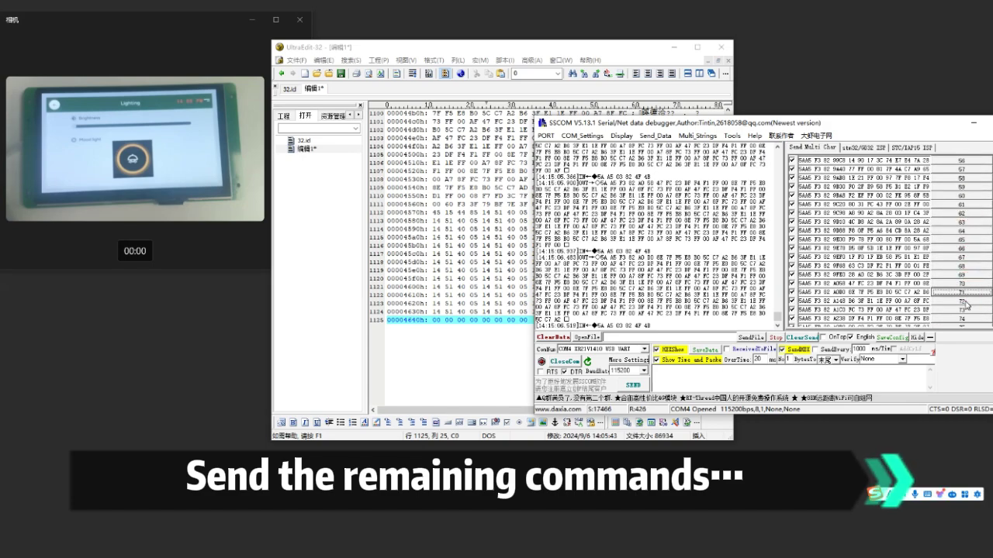
pyautogui.click(966, 302)
pyautogui.click(966, 310)
pyautogui.scroll(-2, 965, 310)
pyautogui.click(965, 269)
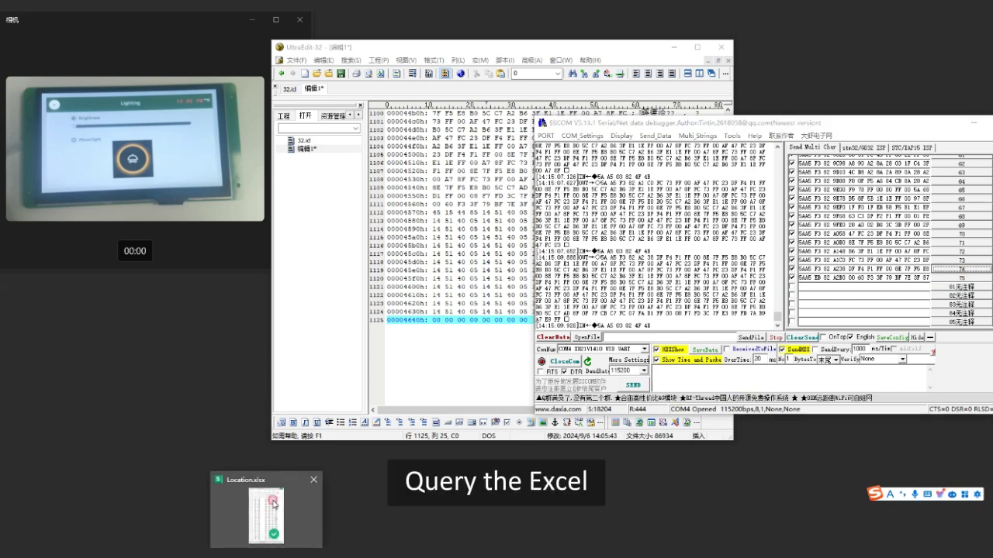
# Look up the VP address and start address of command 75 in Location.xlsx
pyautogui.click(277, 502)
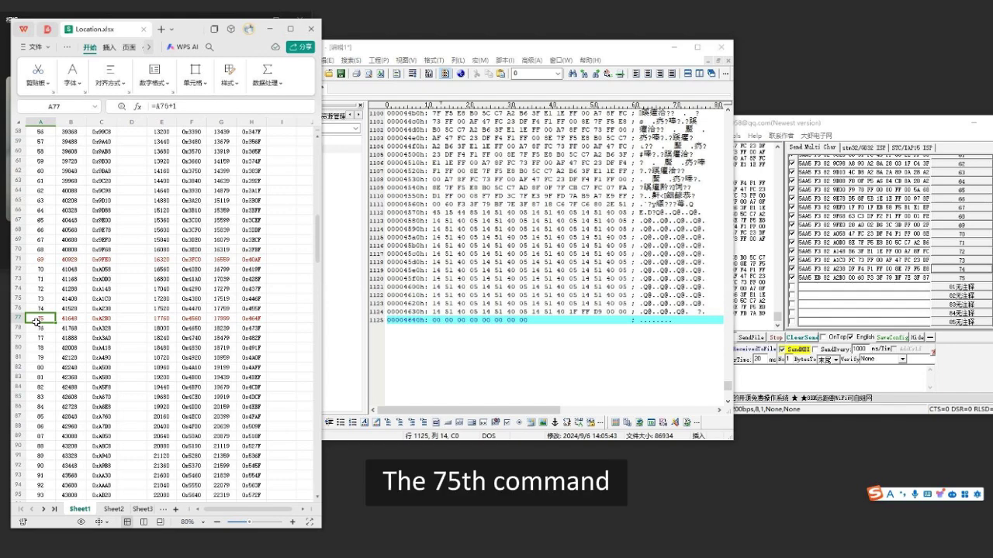
pyautogui.click(109, 319)
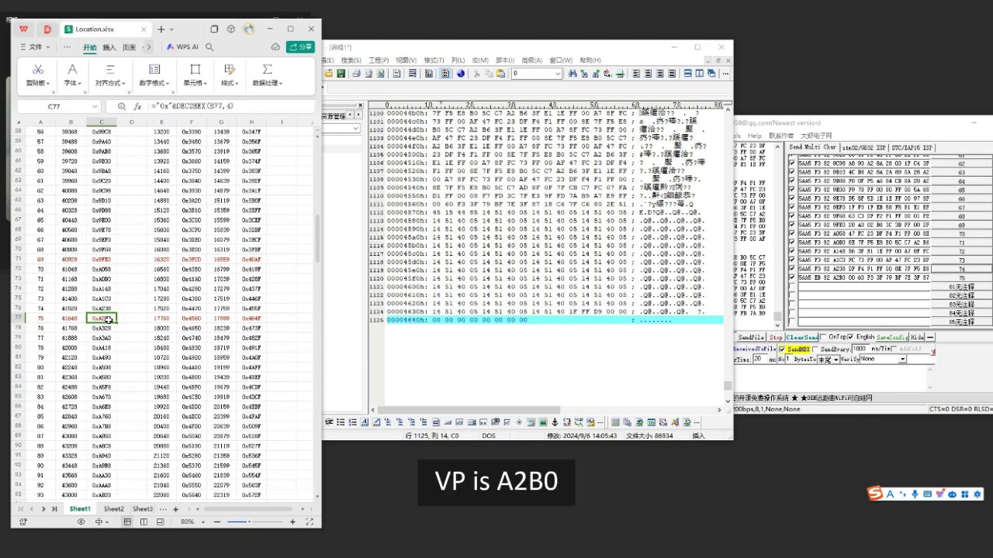
pyautogui.click(190, 320)
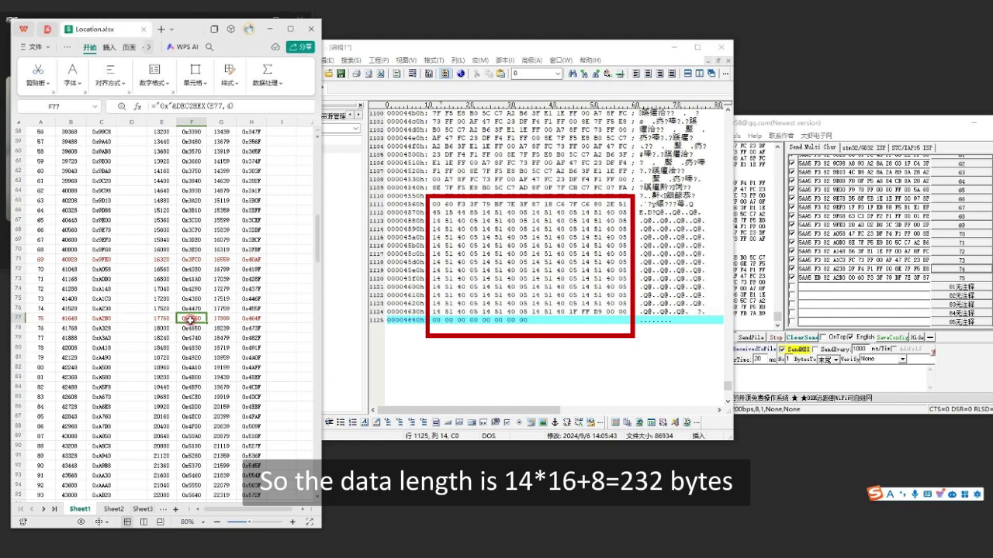
# Compose and send data command 75: 5AA5 EB 82, VP address A2B0, and the remaining hex data from 00004560h through 00004640h
pyautogui.click(252, 318)
pyautogui.moveTo(433, 203); pyautogui.dragTo(627, 320)
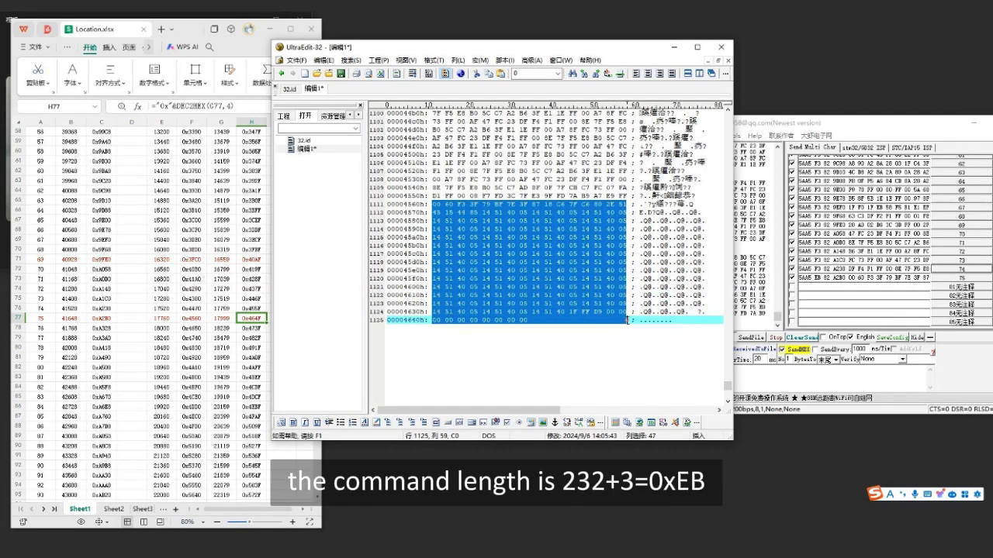
pyautogui.click(756, 373)
pyautogui.write('5AA5')
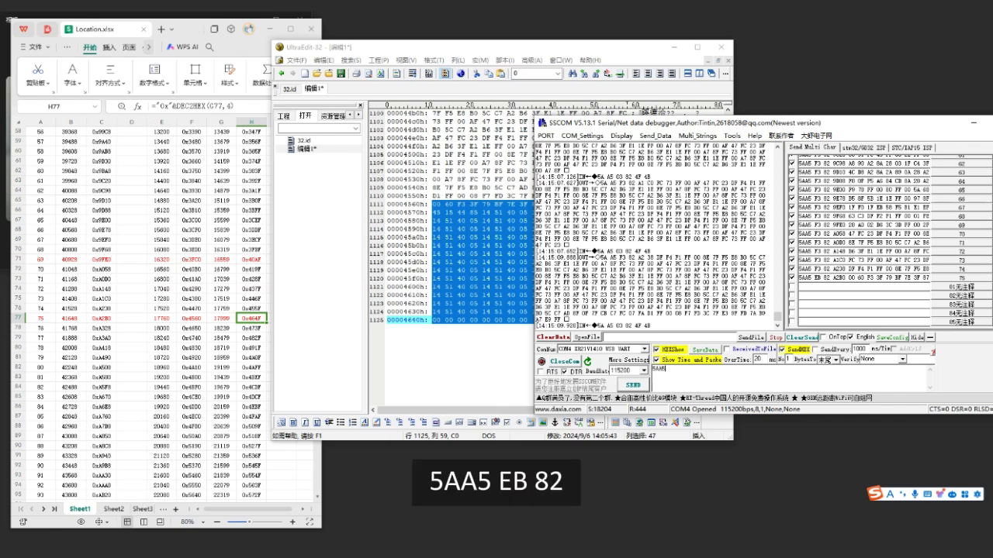
pyautogui.write(' EB 82')
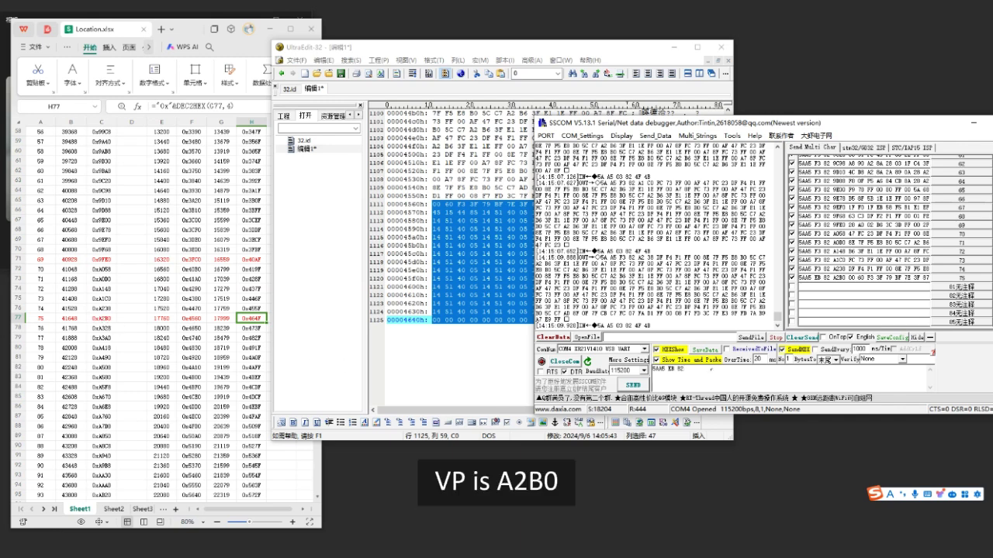
pyautogui.write(' A2B0')
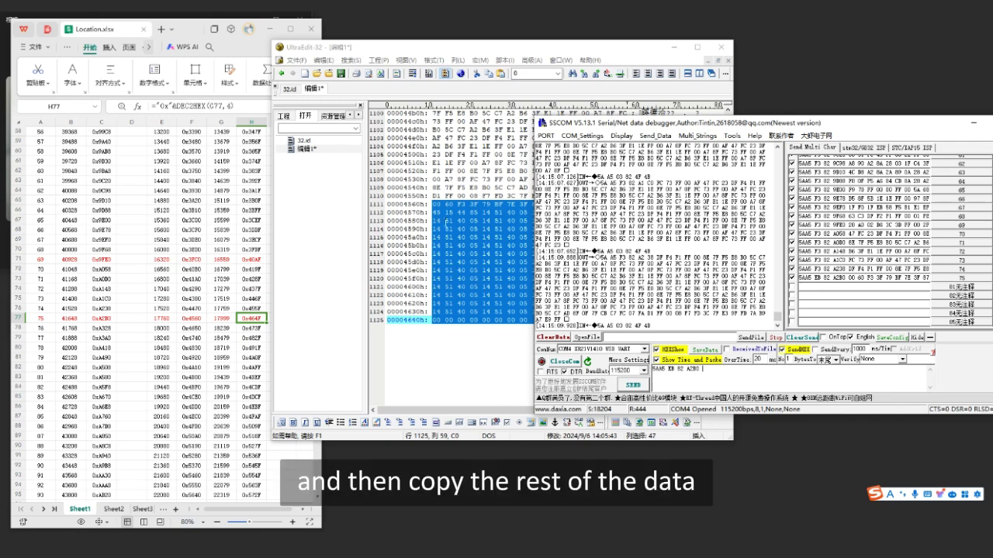
pyautogui.hotkey('ctrl', 'v')
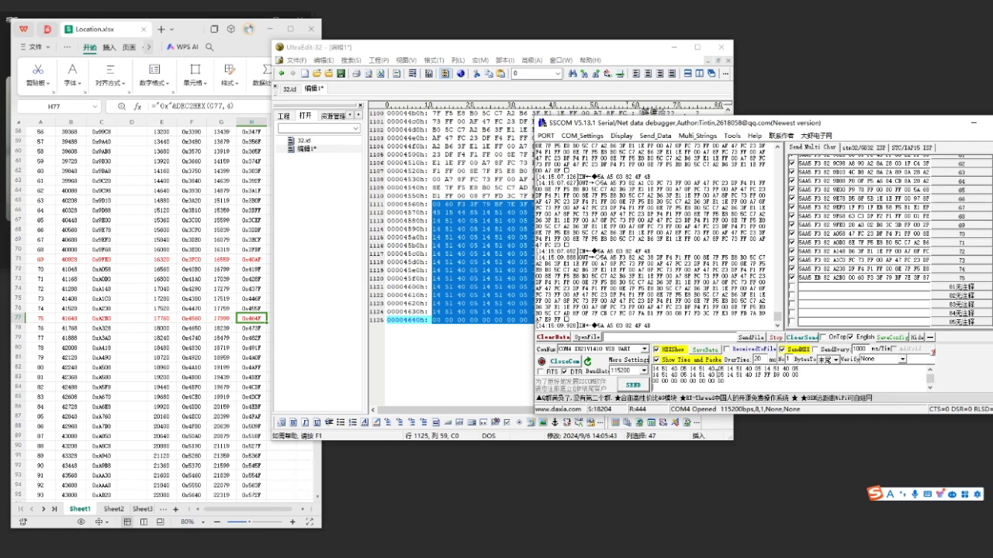
pyautogui.click(633, 386)
# Replace the message with the start of the VP-to-flash command, 5AA5 0F 82 00AA 5A02 0100, with 0100 as the 32.icl starting location
pyautogui.moveTo(772, 388); pyautogui.dragTo(654, 370)
pyautogui.press('BackSpace')
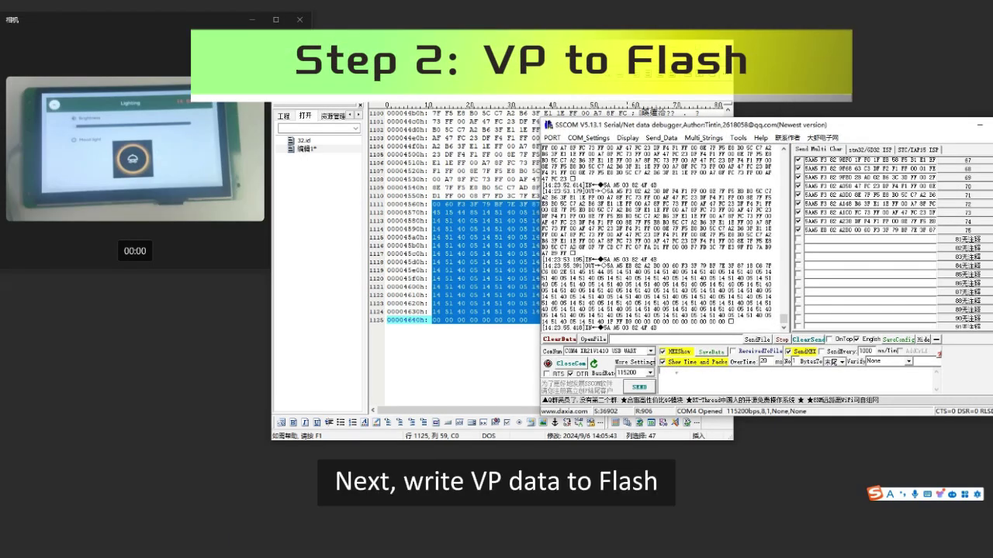
pyautogui.write('5AA5 0F')
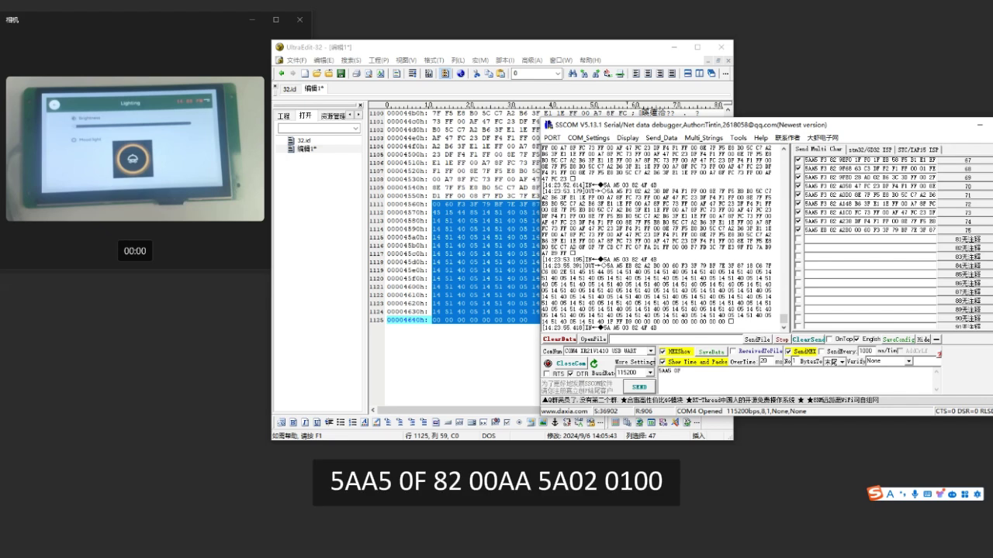
pyautogui.write(' 82 00AA 5A02 0100')
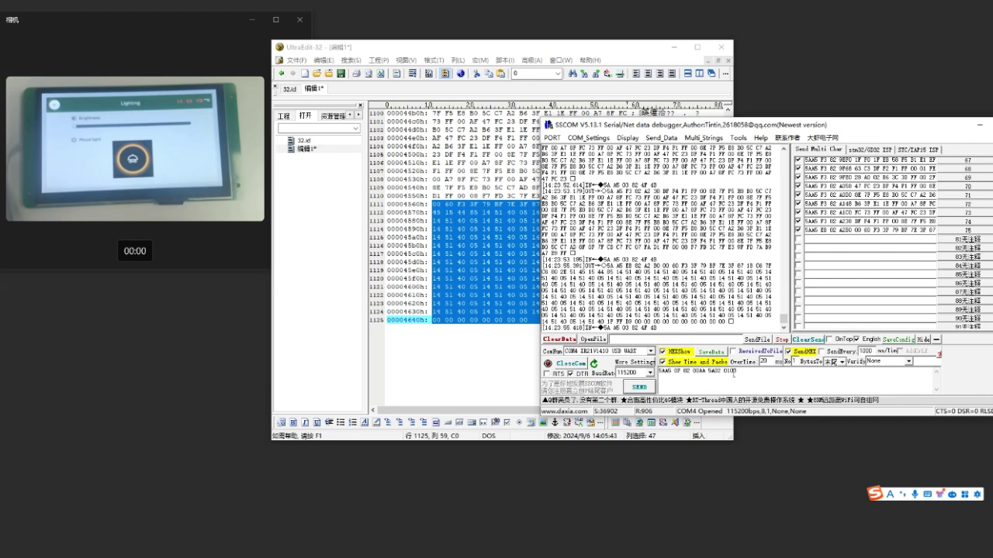
pyautogui.moveTo(738, 373); pyautogui.dragTo(725, 373)
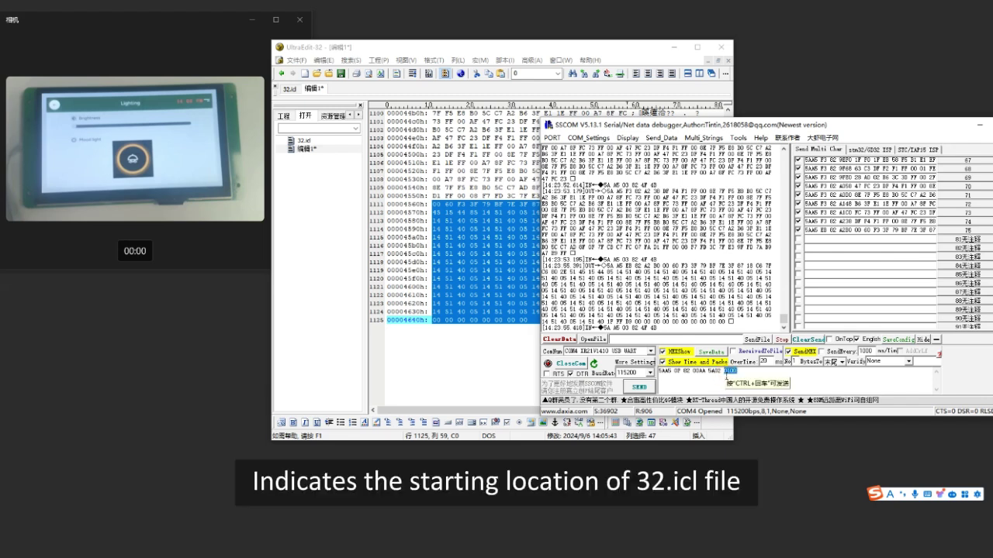
pyautogui.click(743, 372)
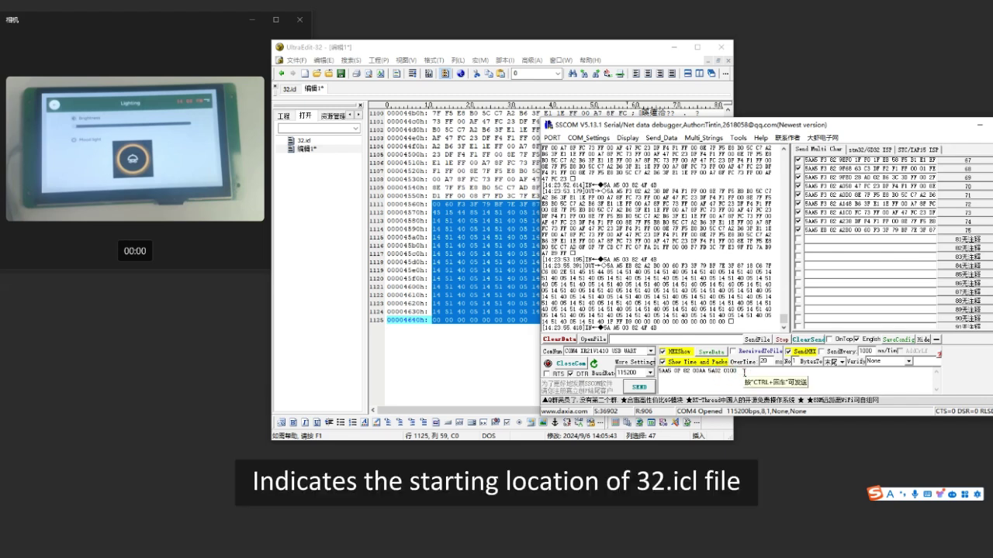
pyautogui.write('8000')
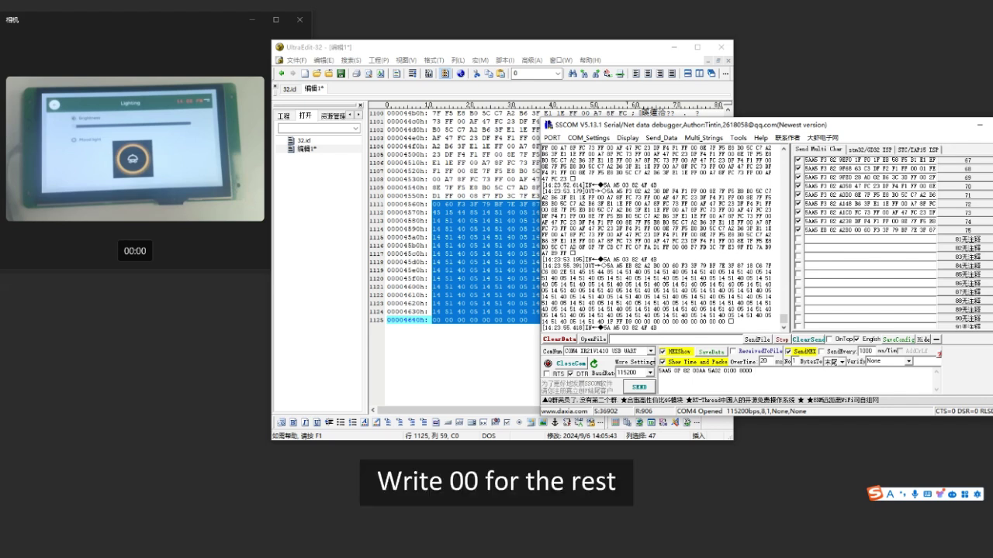
pyautogui.write(' 0000 0000 0000')
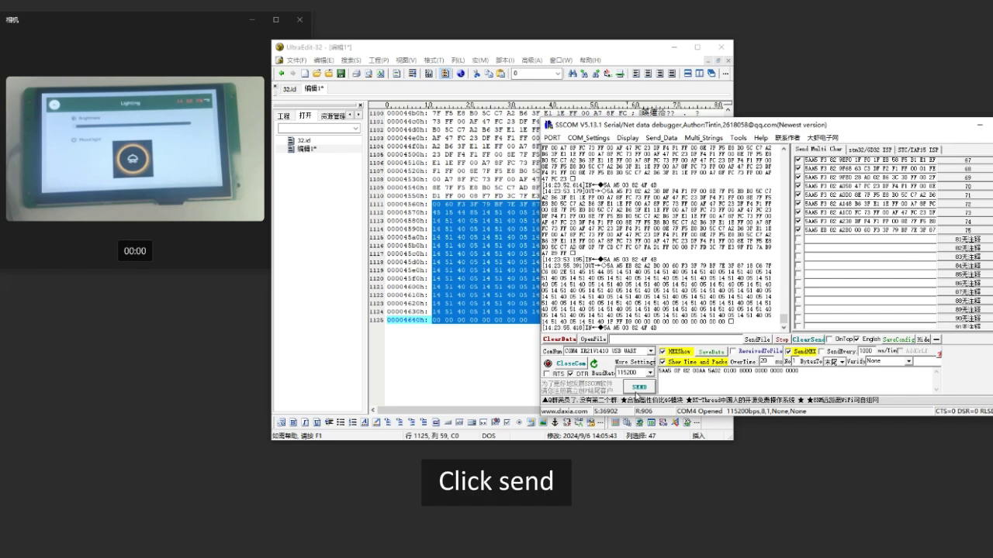
pyautogui.click(636, 389)
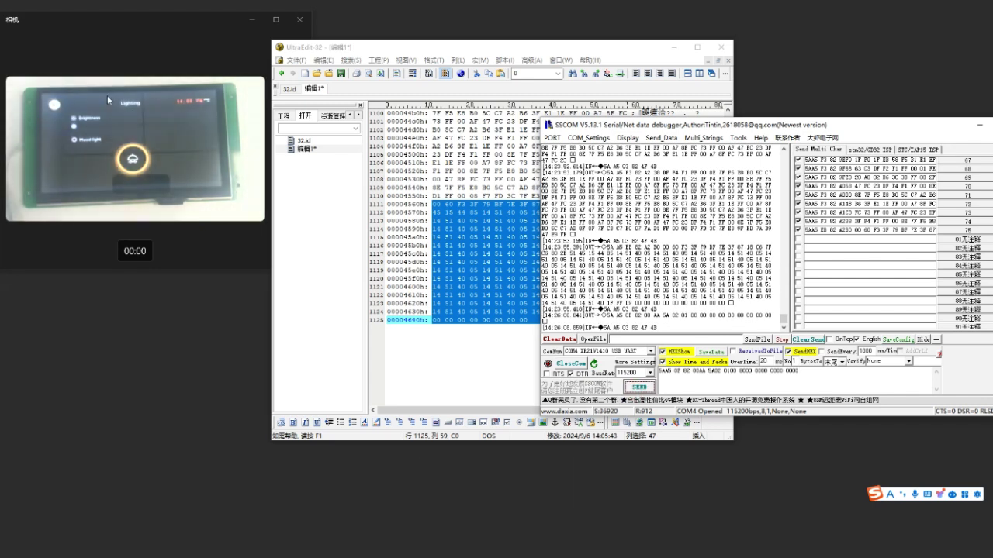